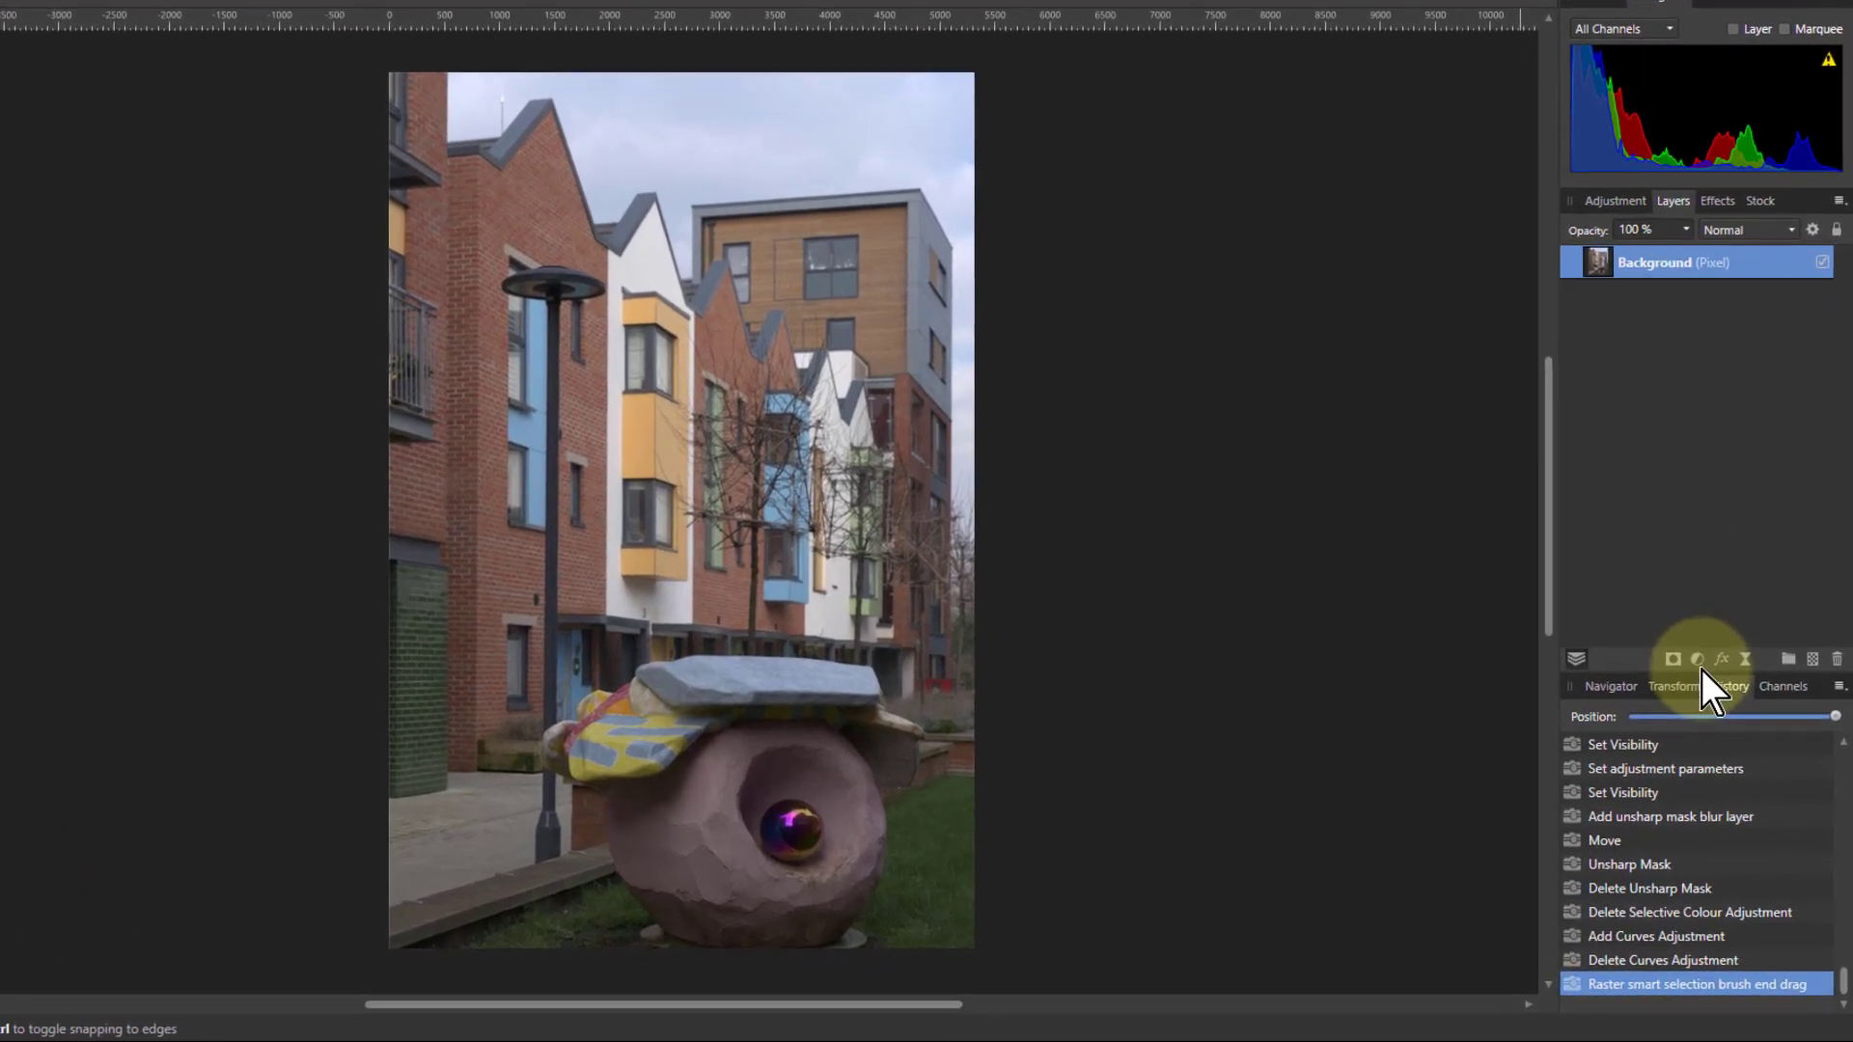
Try a Curves adjustment with an S-curve, then discard it
click(1698, 658)
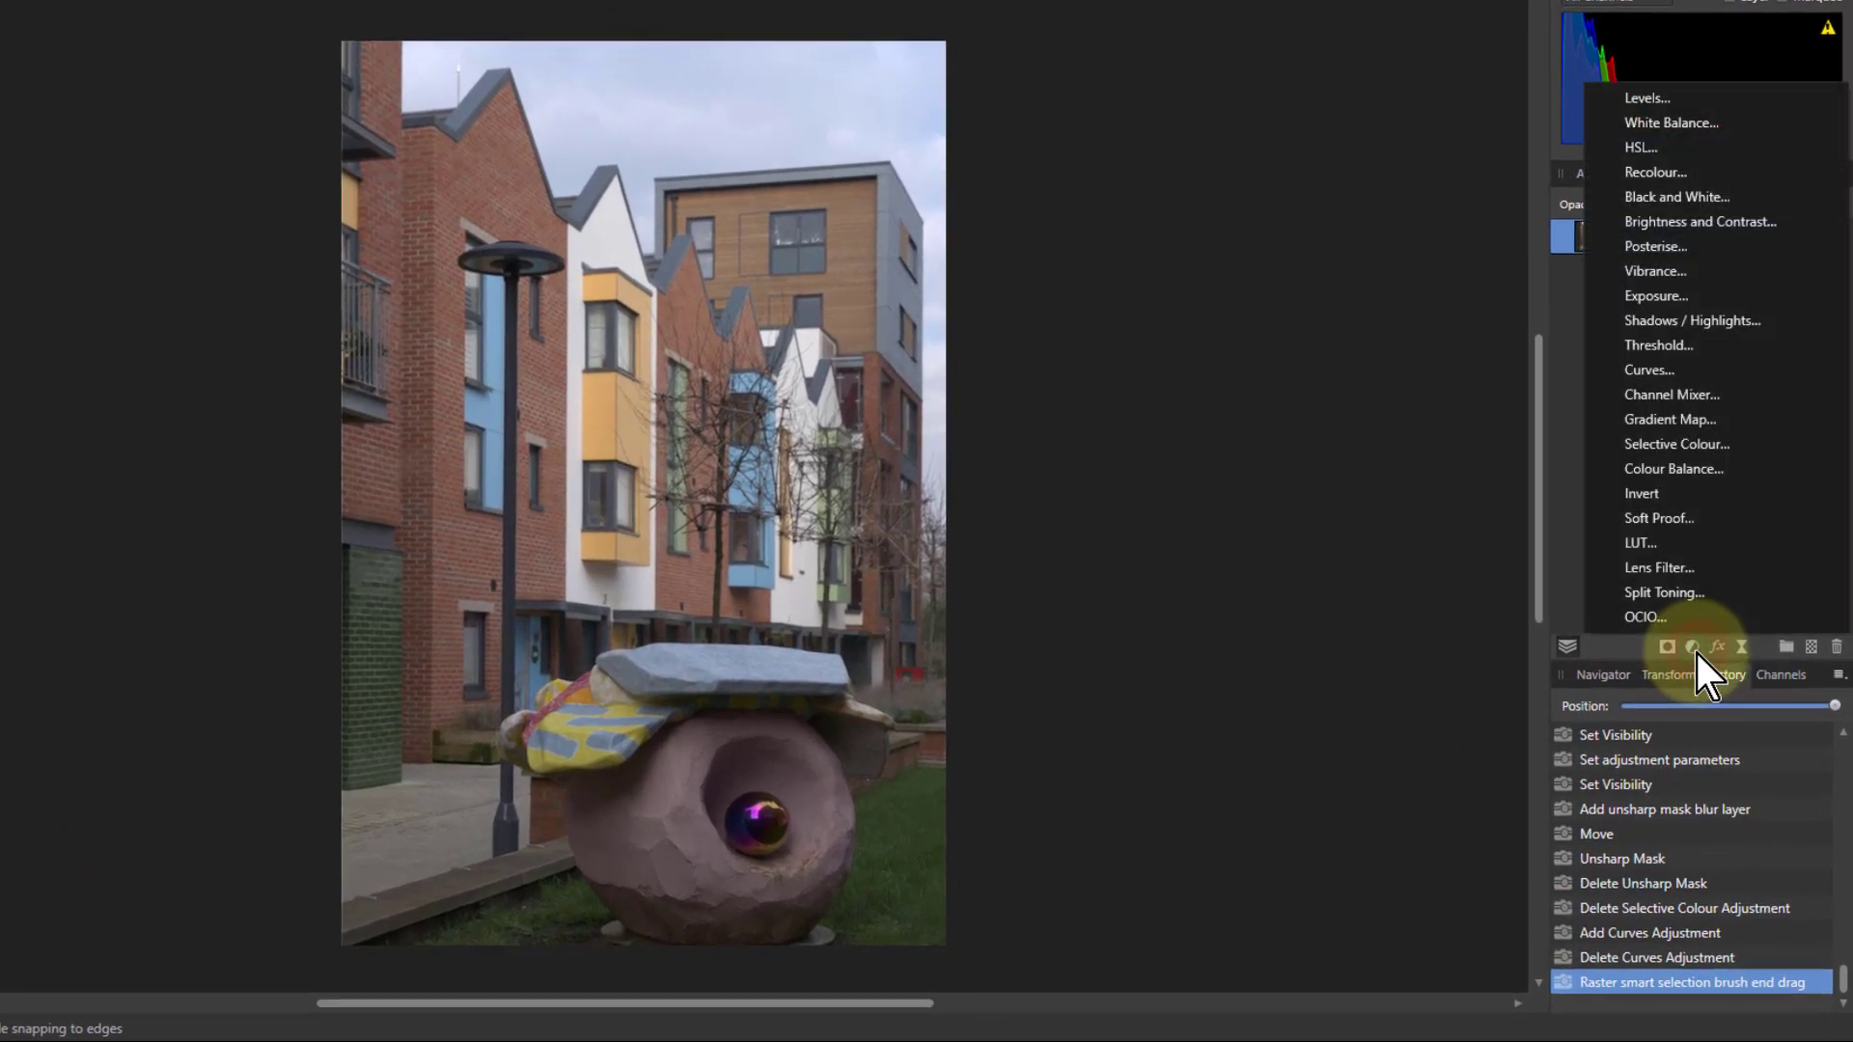
click(1656, 372)
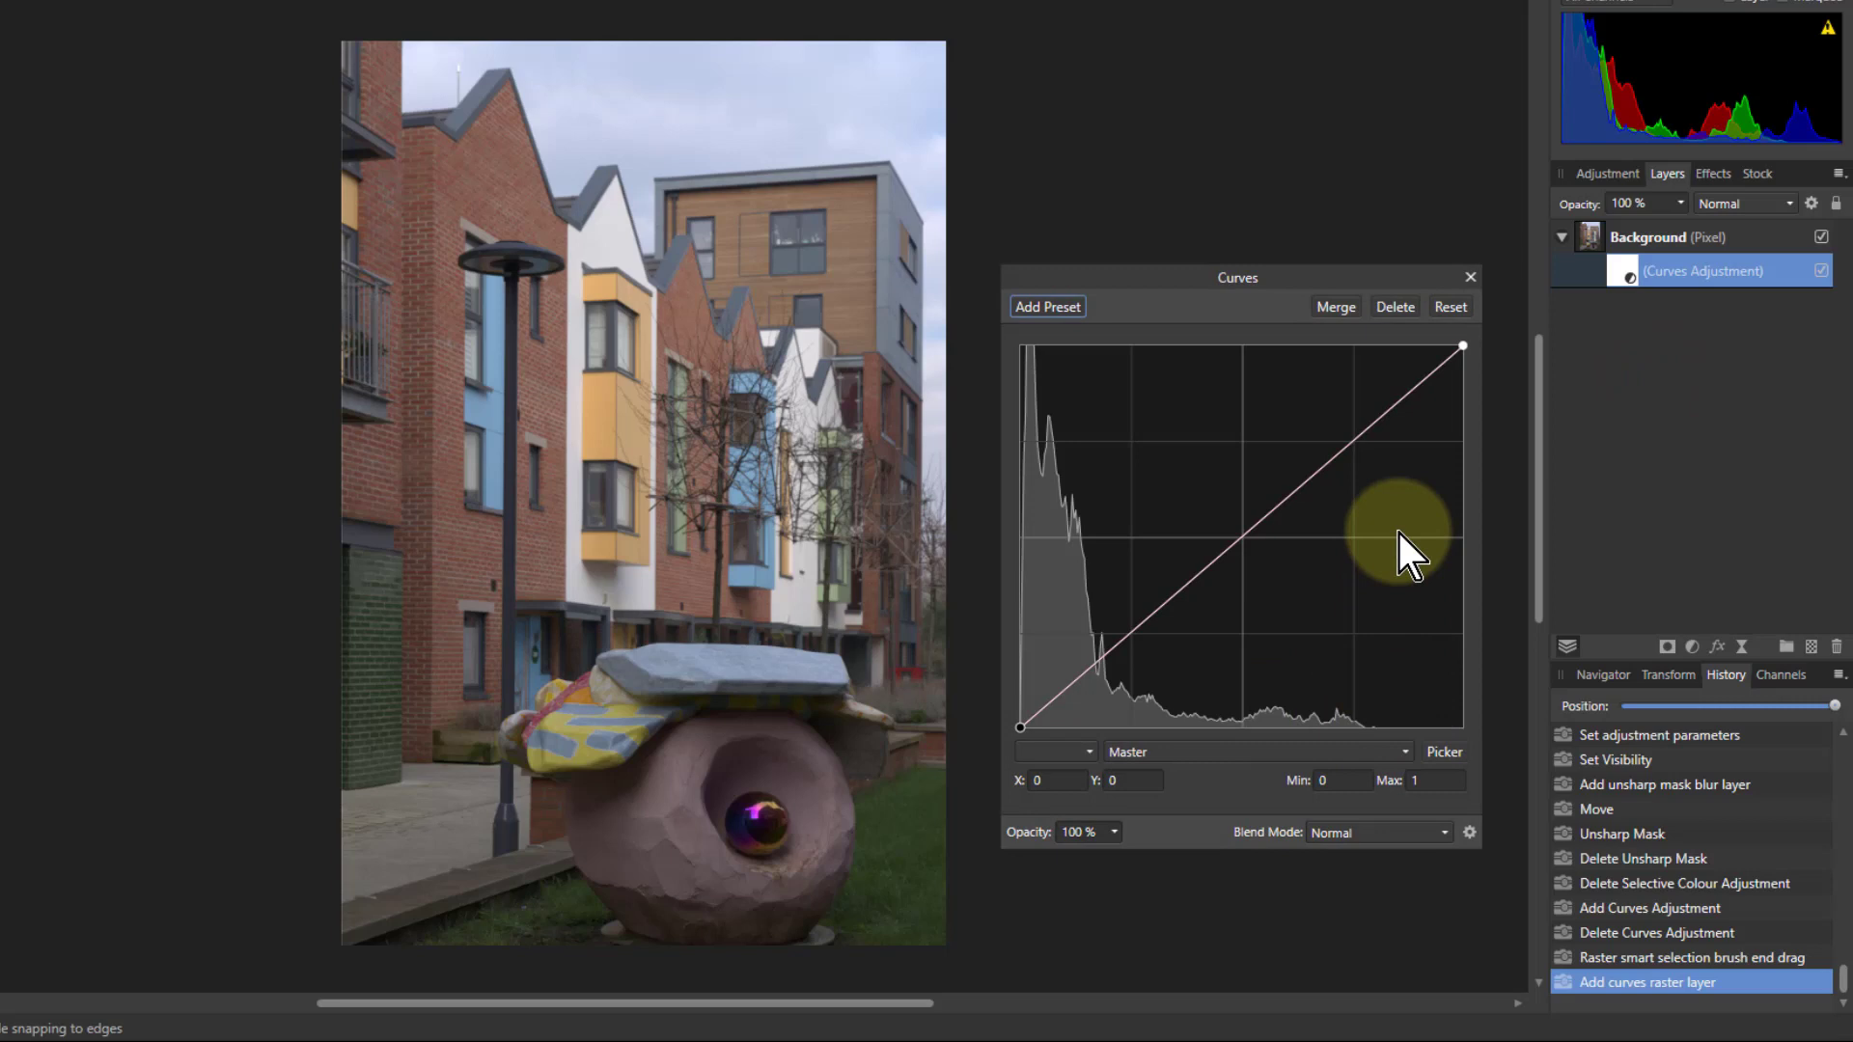
drag(1358, 444, 1321, 451)
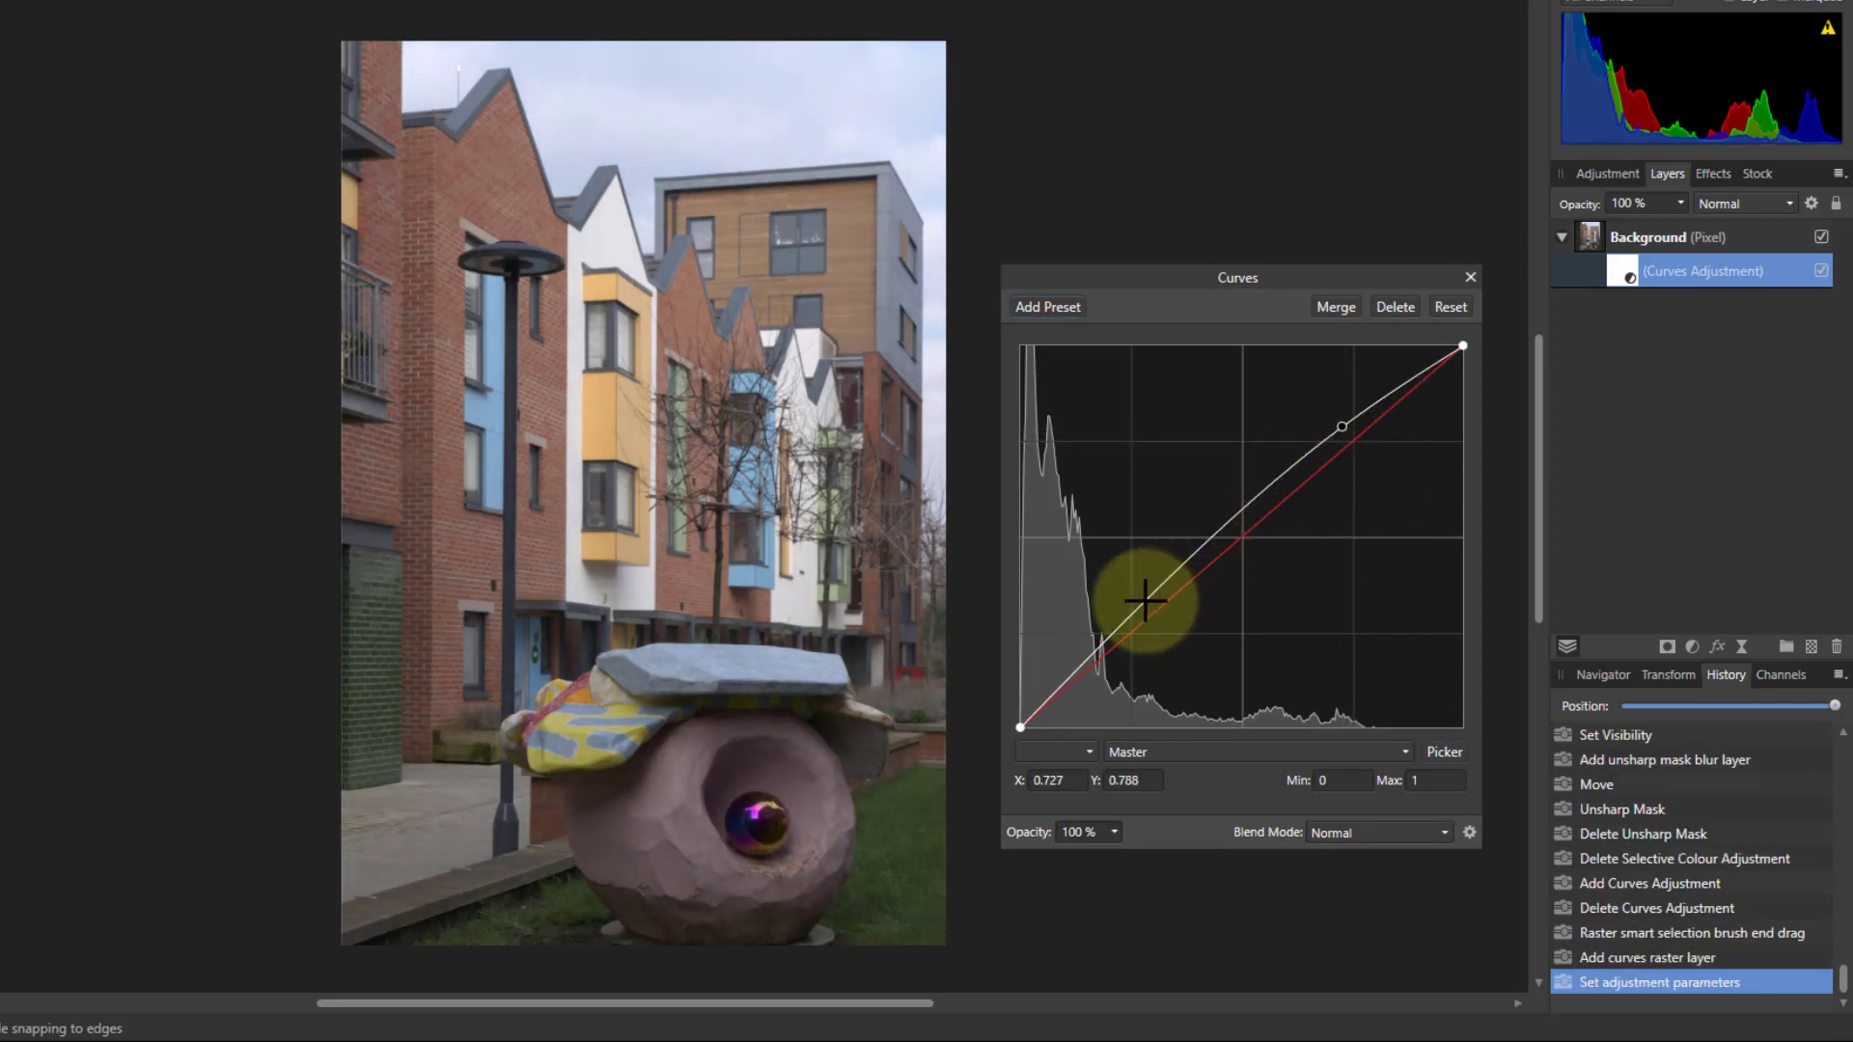
drag(1146, 600, 1169, 620)
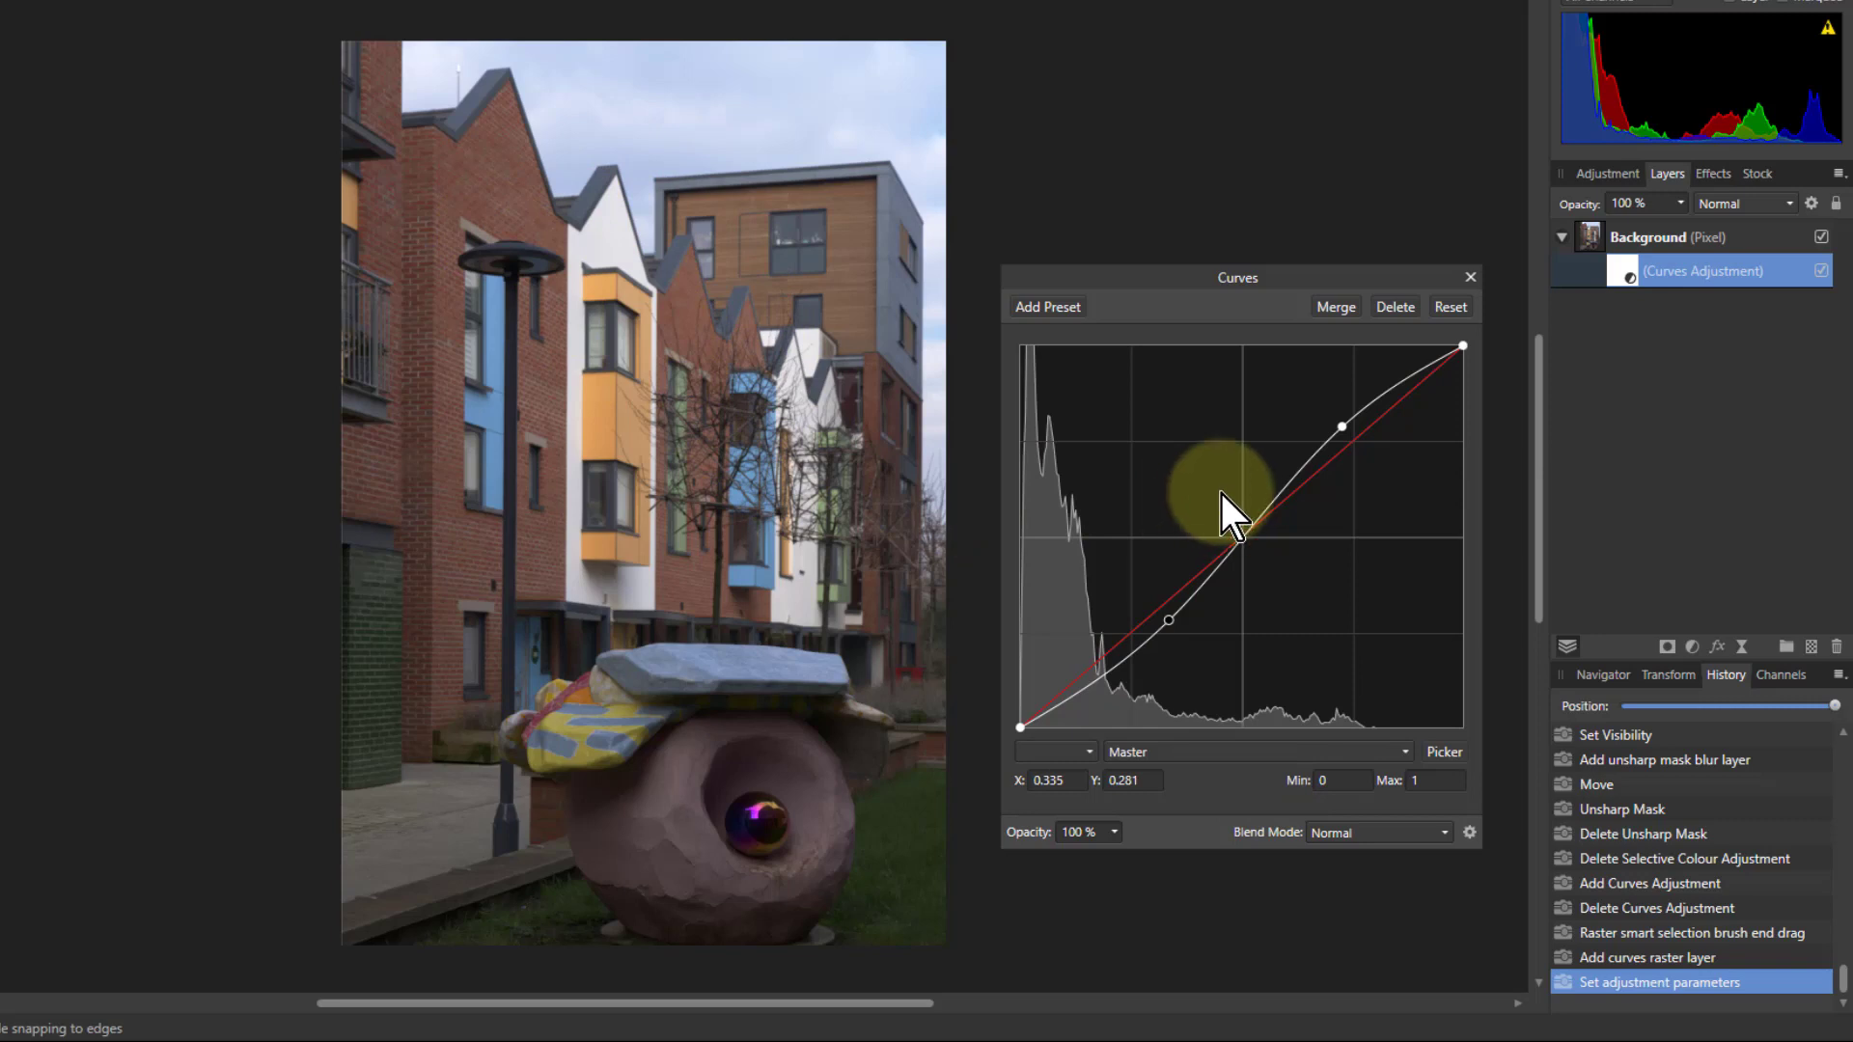
click(1392, 307)
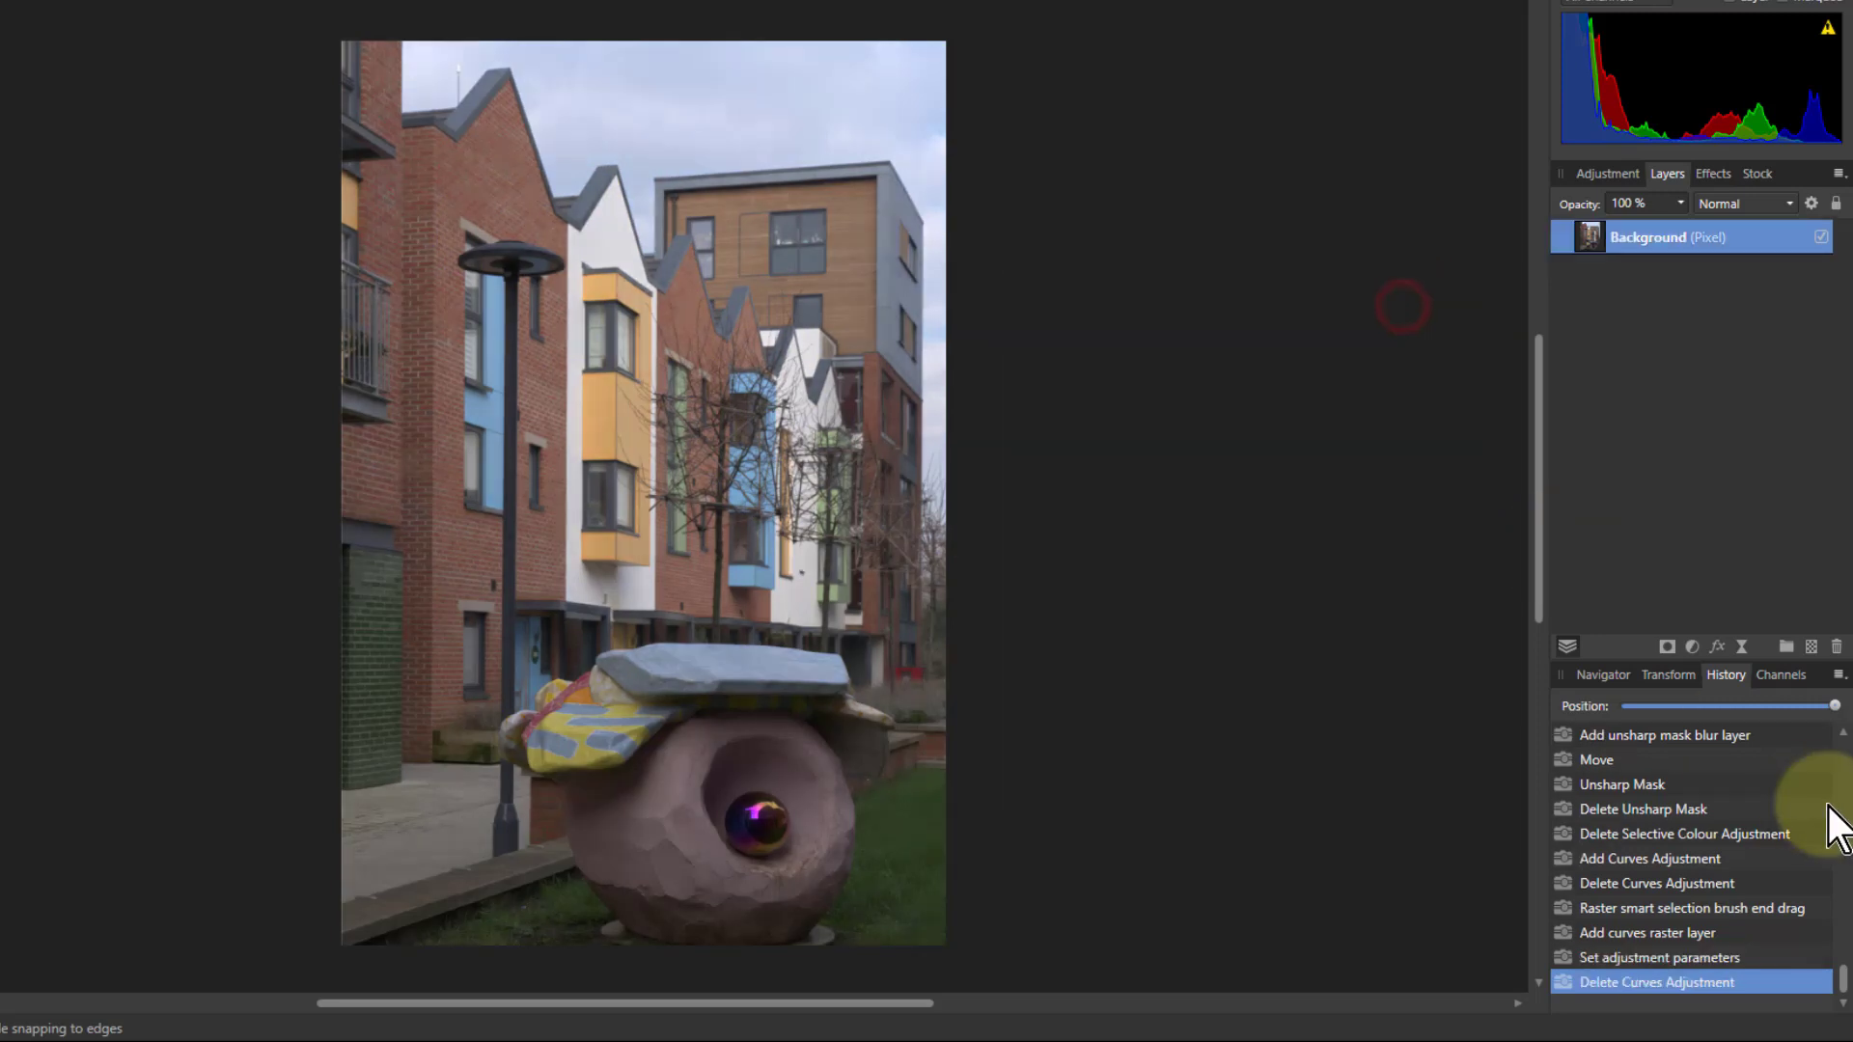
Add an HSL adjustment: reds saturation 28% and luminosity 19%, yellows saturation 45%
click(1693, 651)
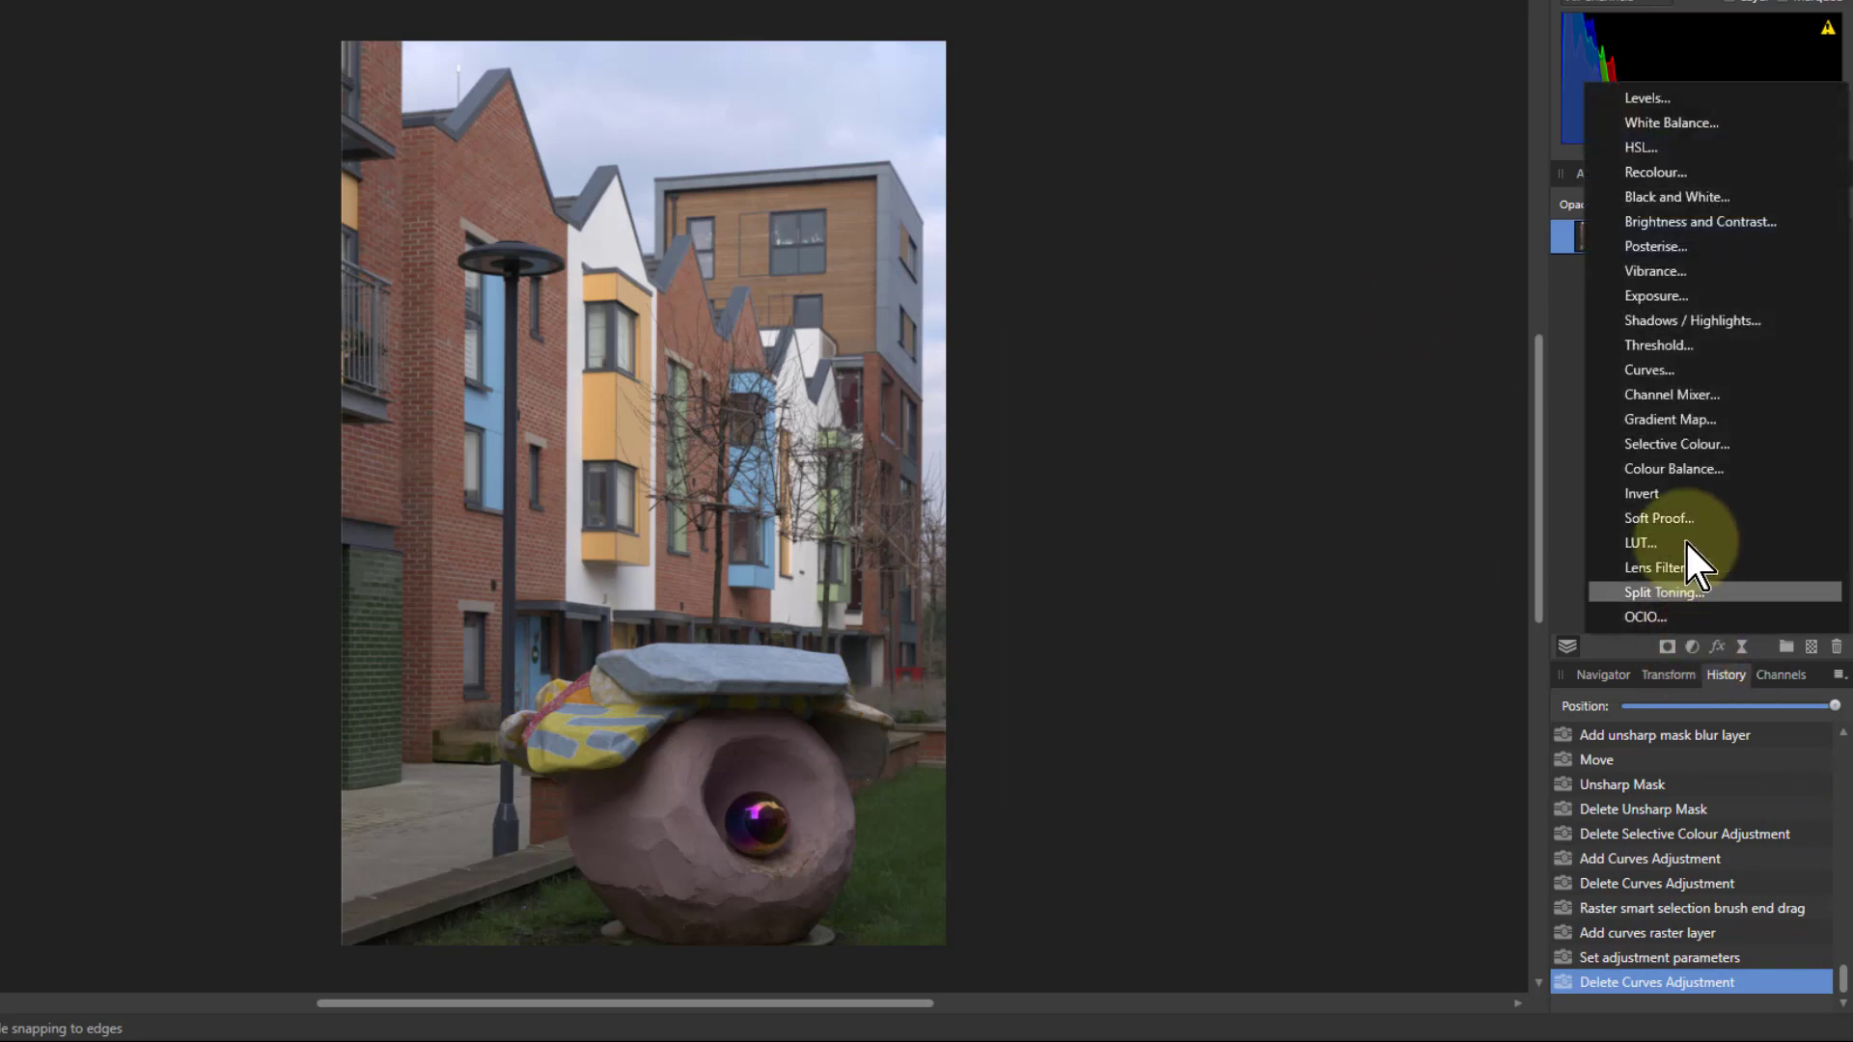
click(1639, 149)
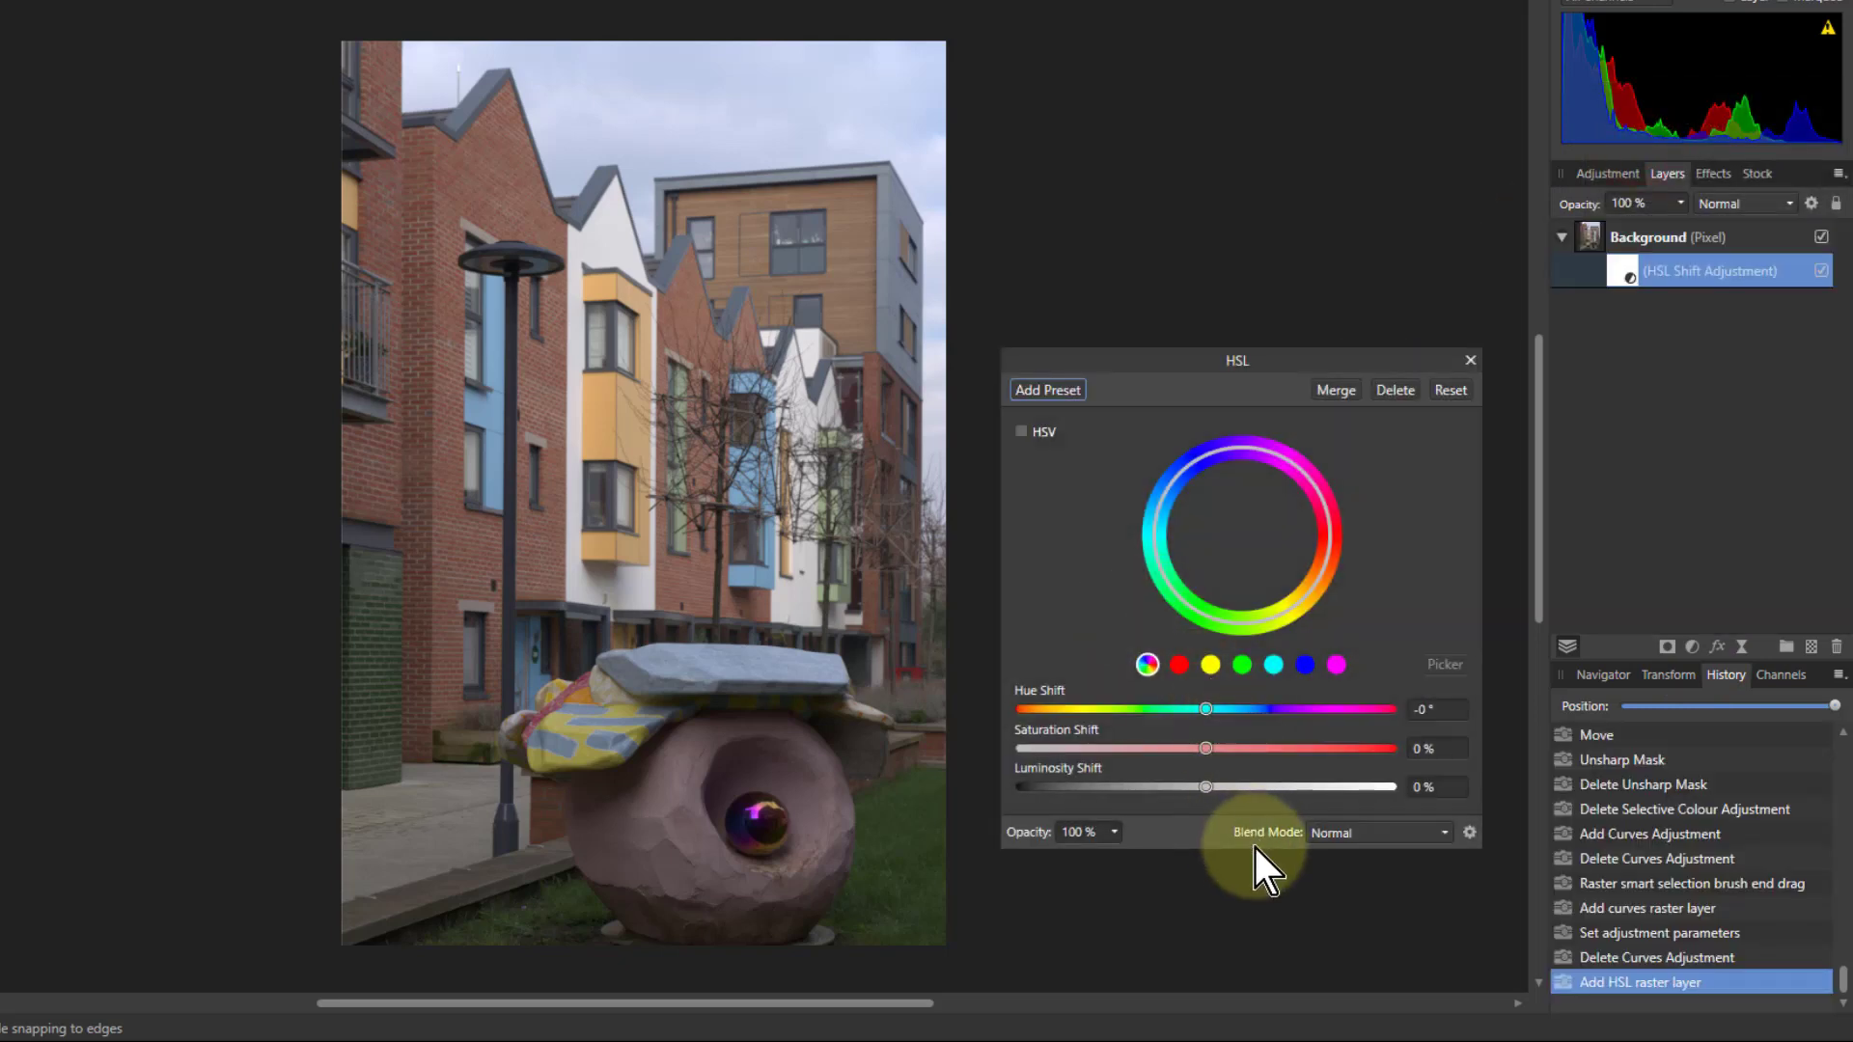
click(1179, 666)
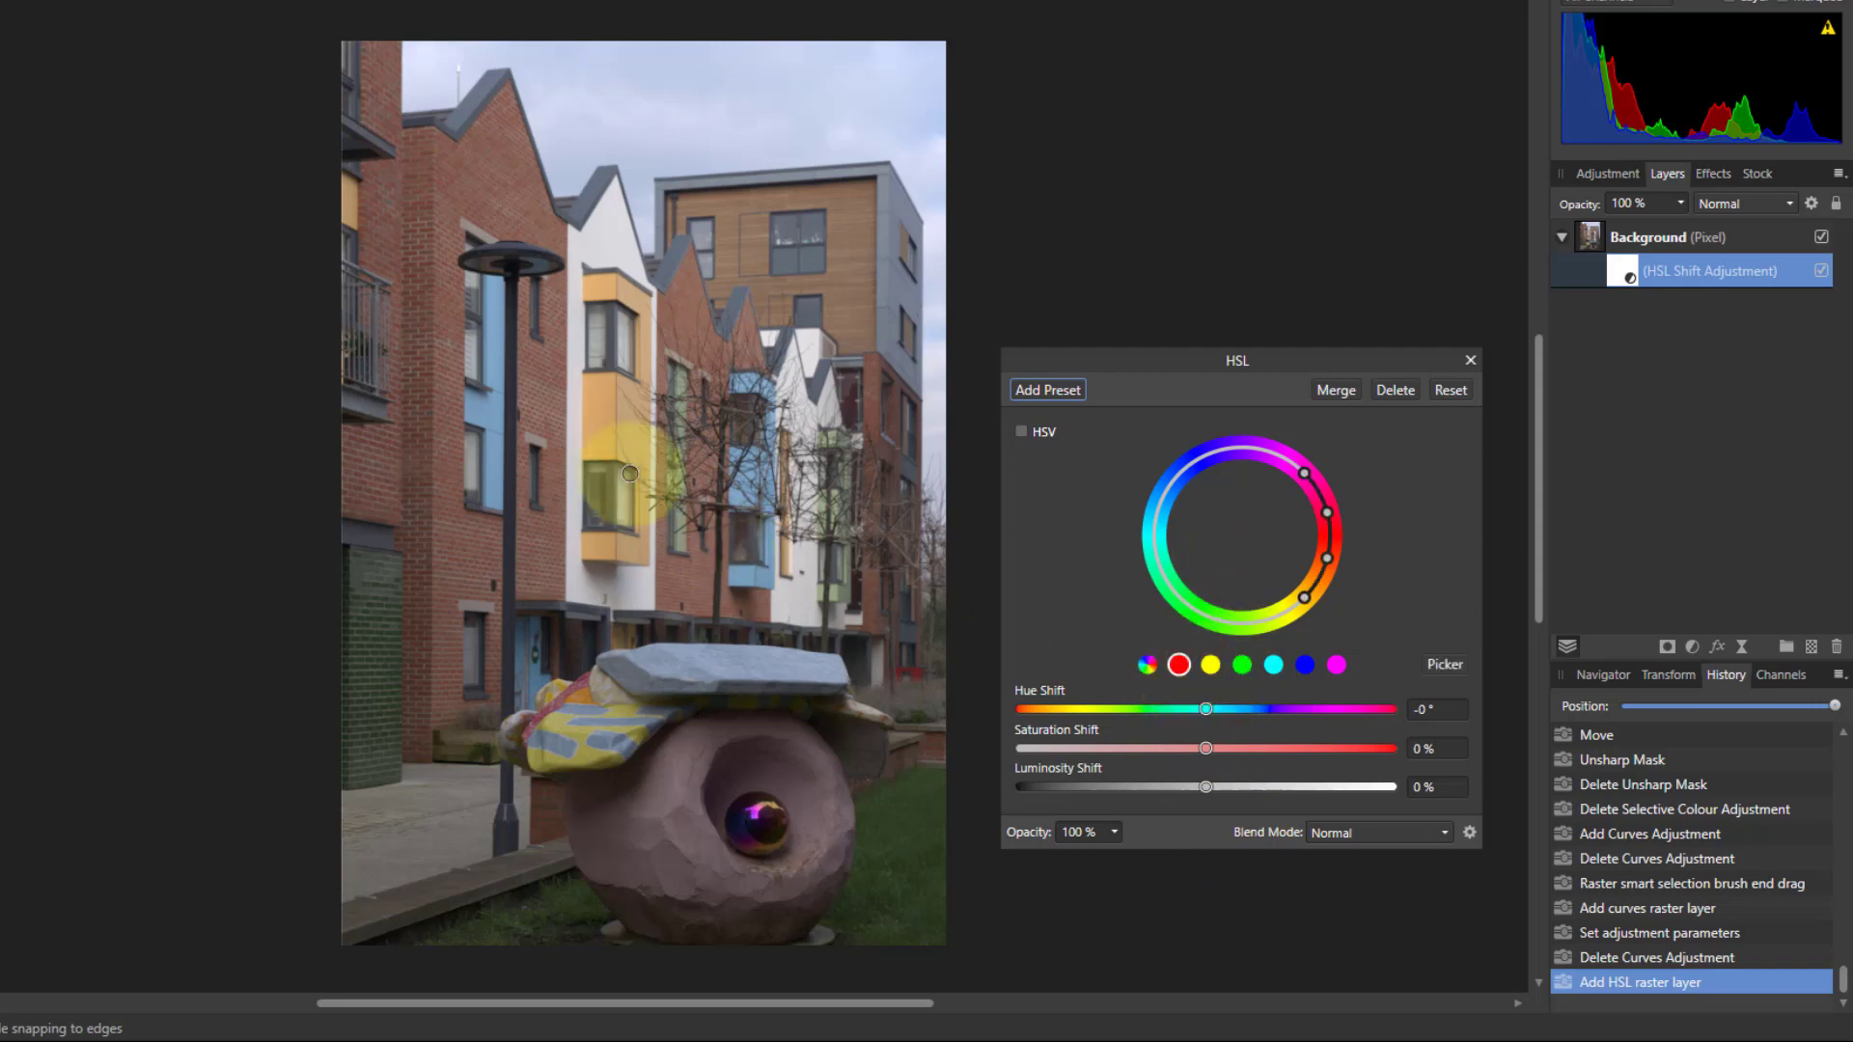
drag(1203, 753, 1242, 795)
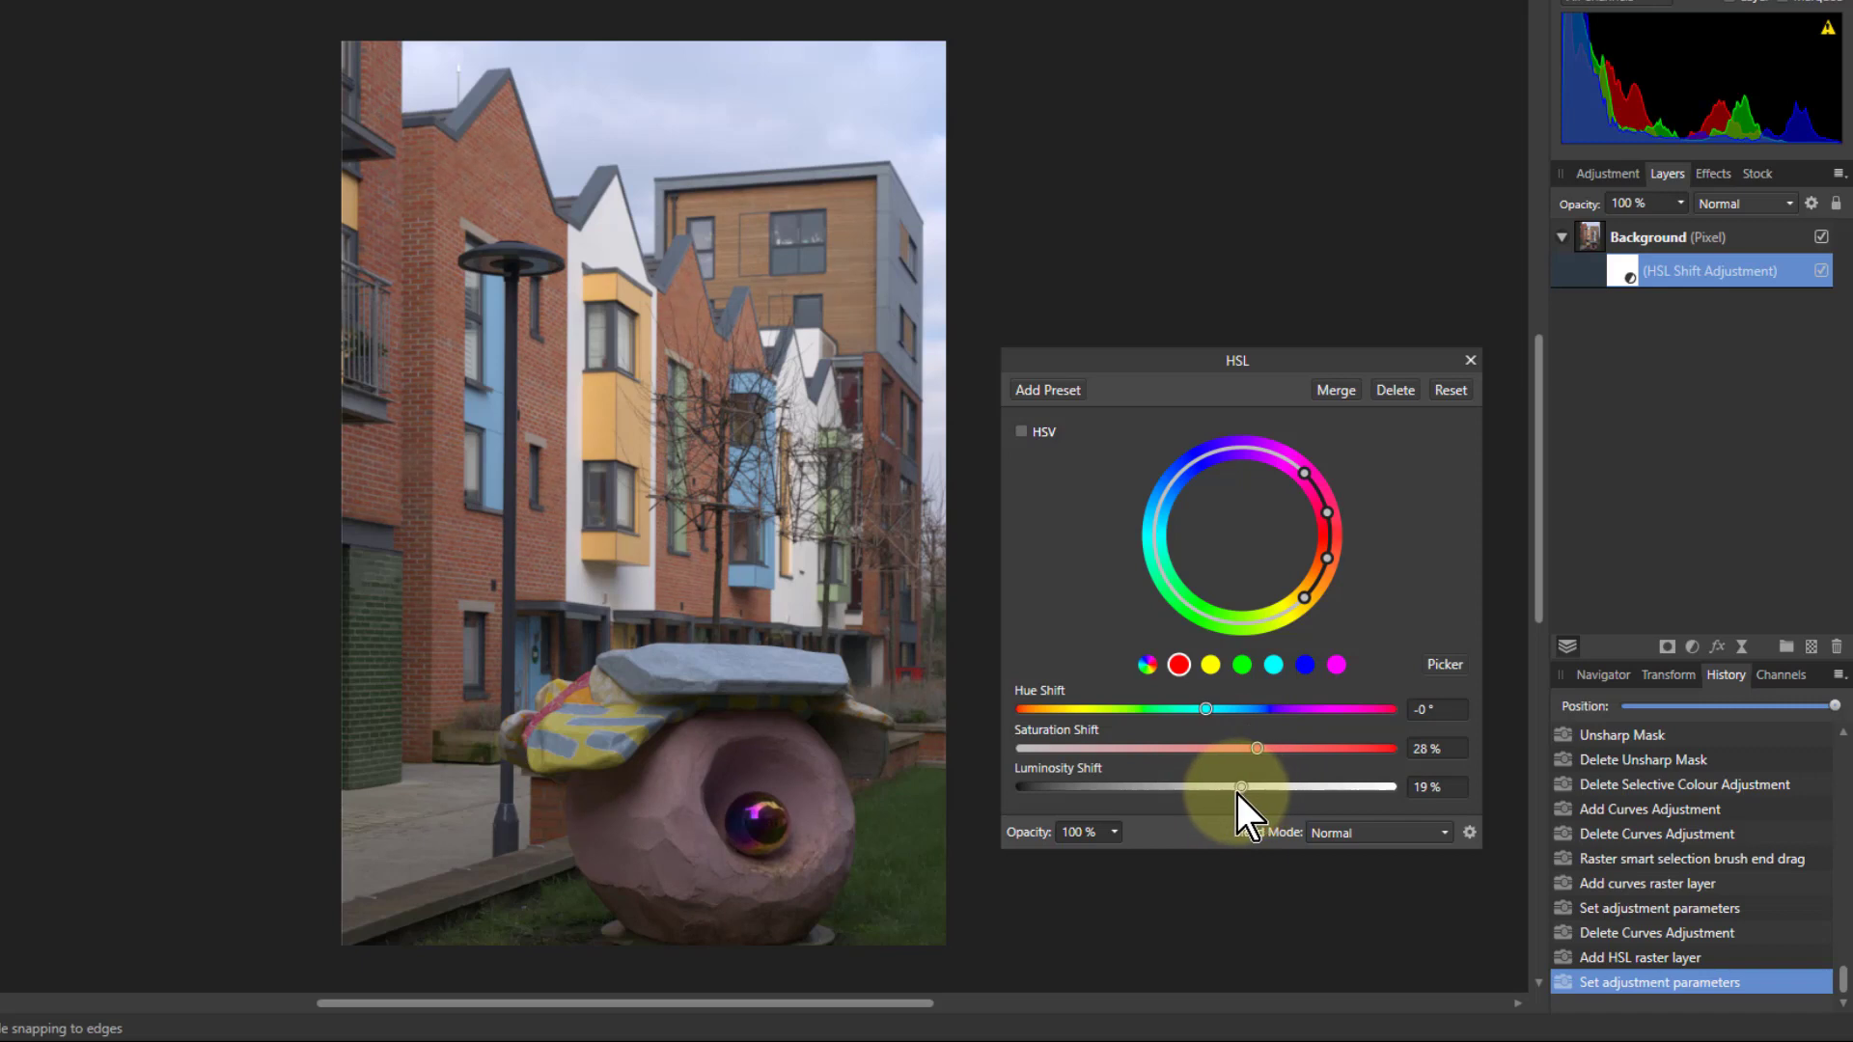
click(1213, 668)
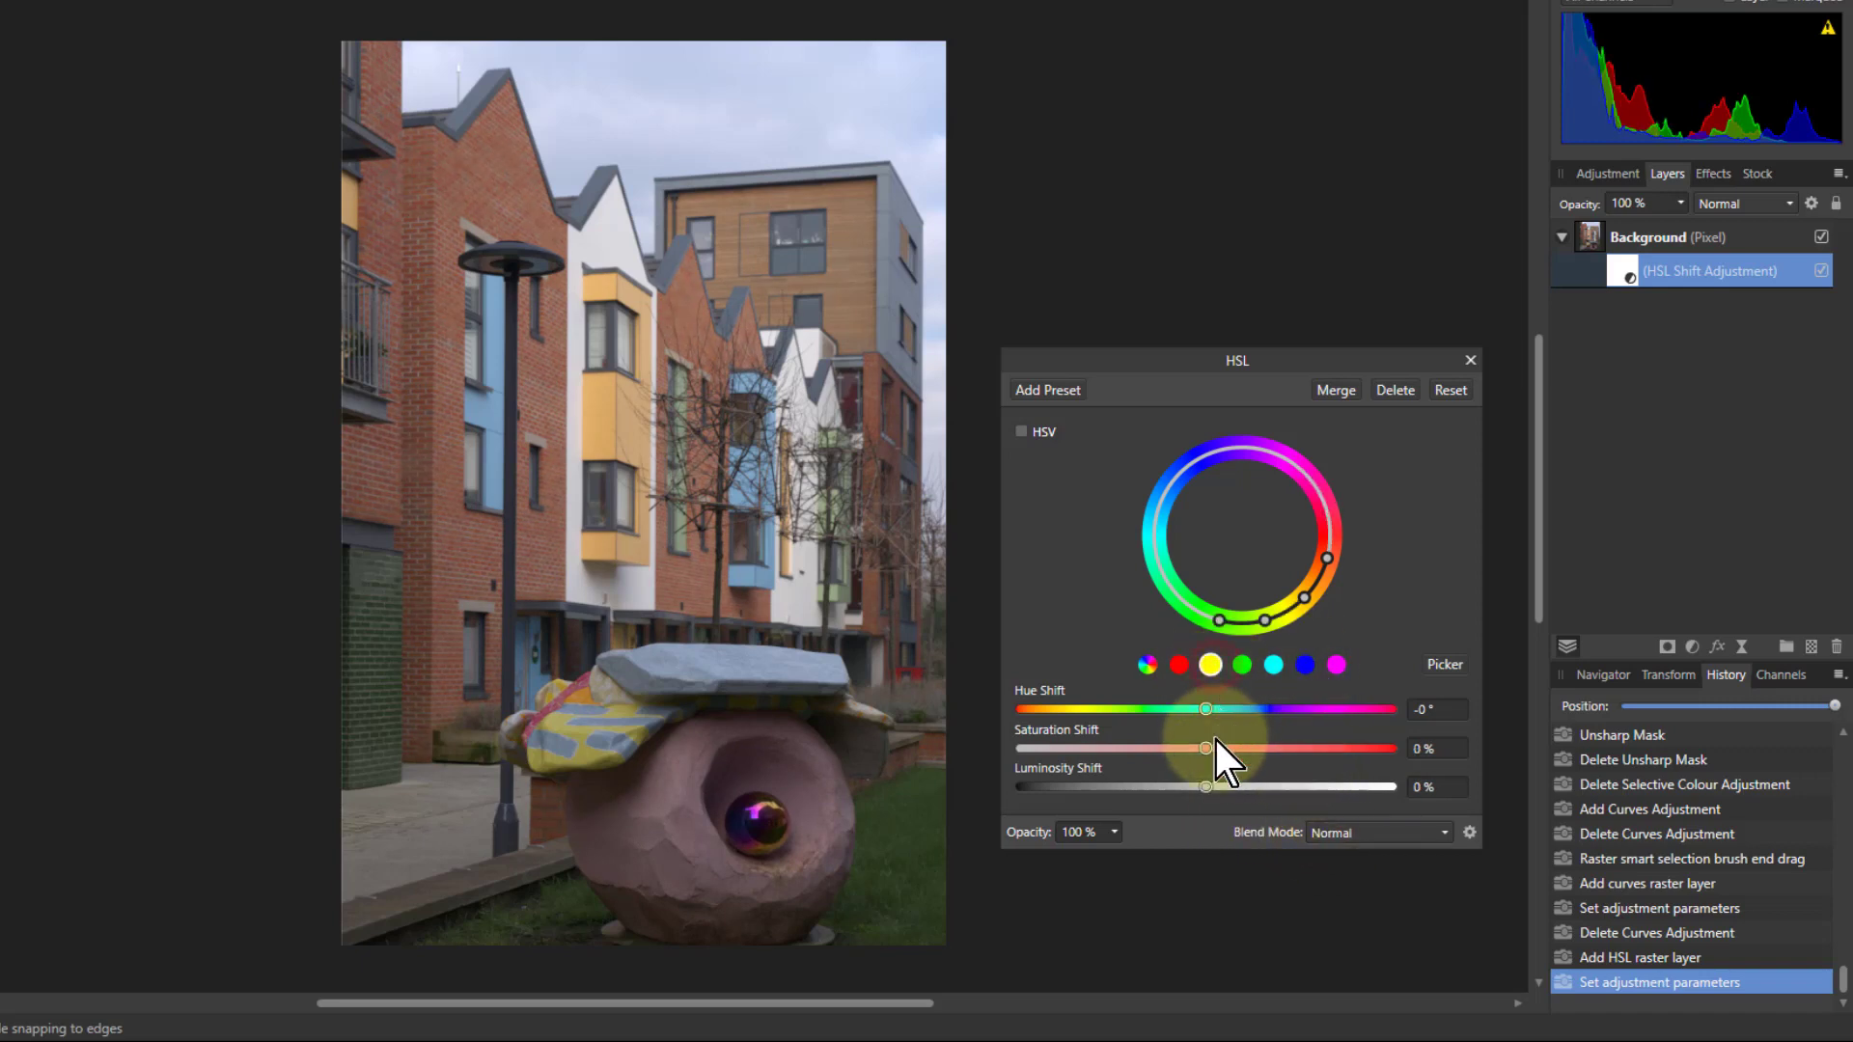
drag(1208, 748, 1293, 751)
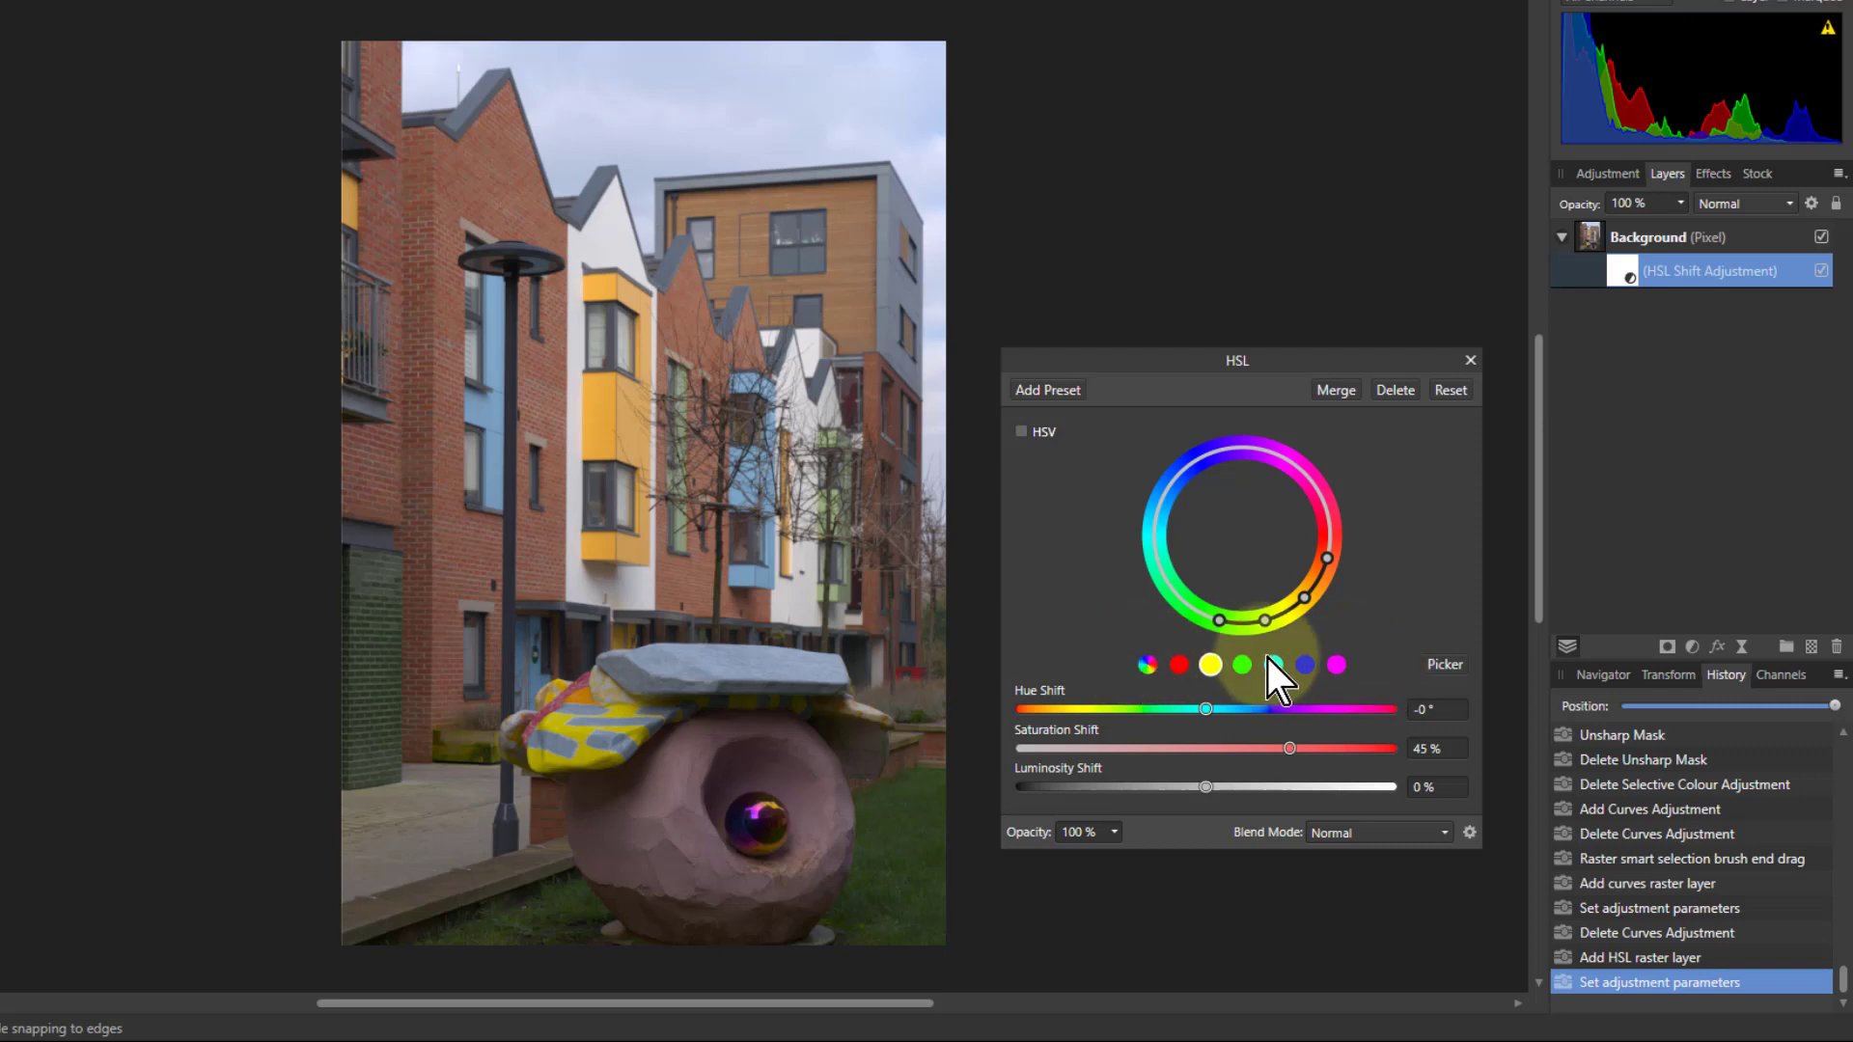
Delete the HSL Shift adjustment and add a Selective Colour adjustment to the Background layer
click(1390, 390)
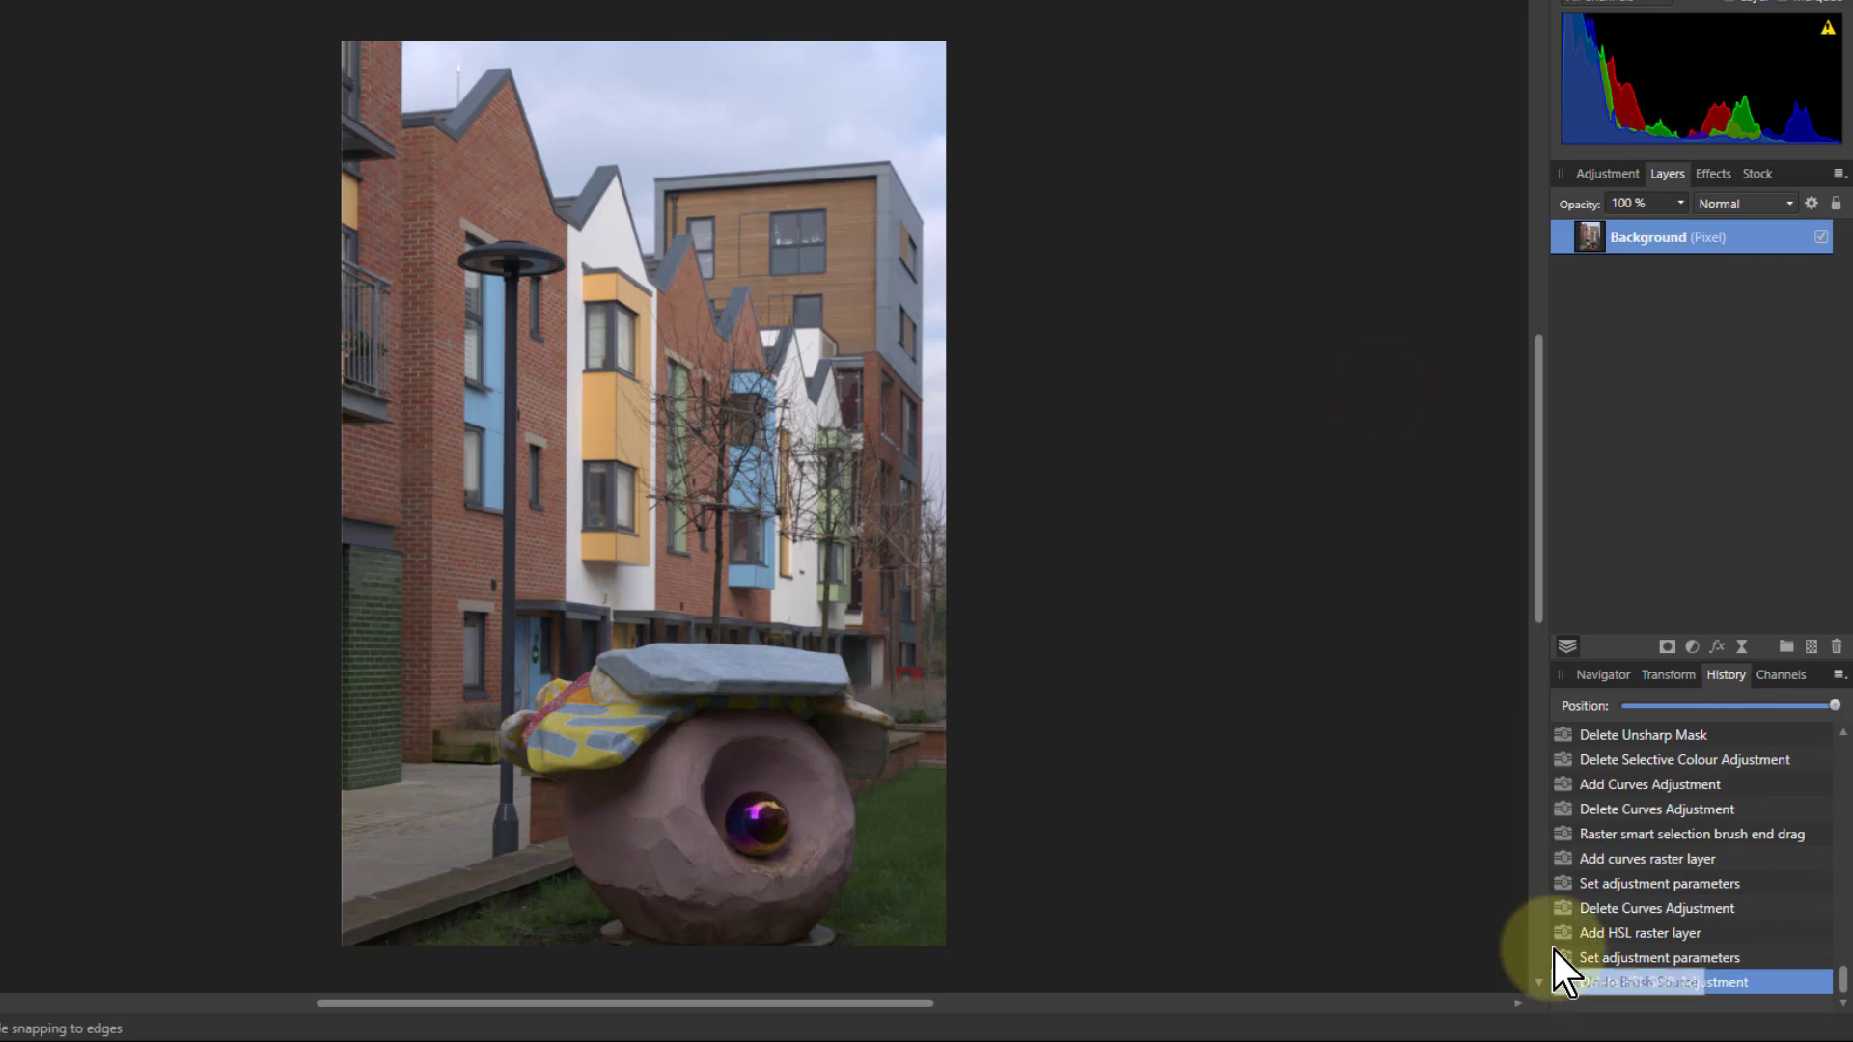
click(1693, 649)
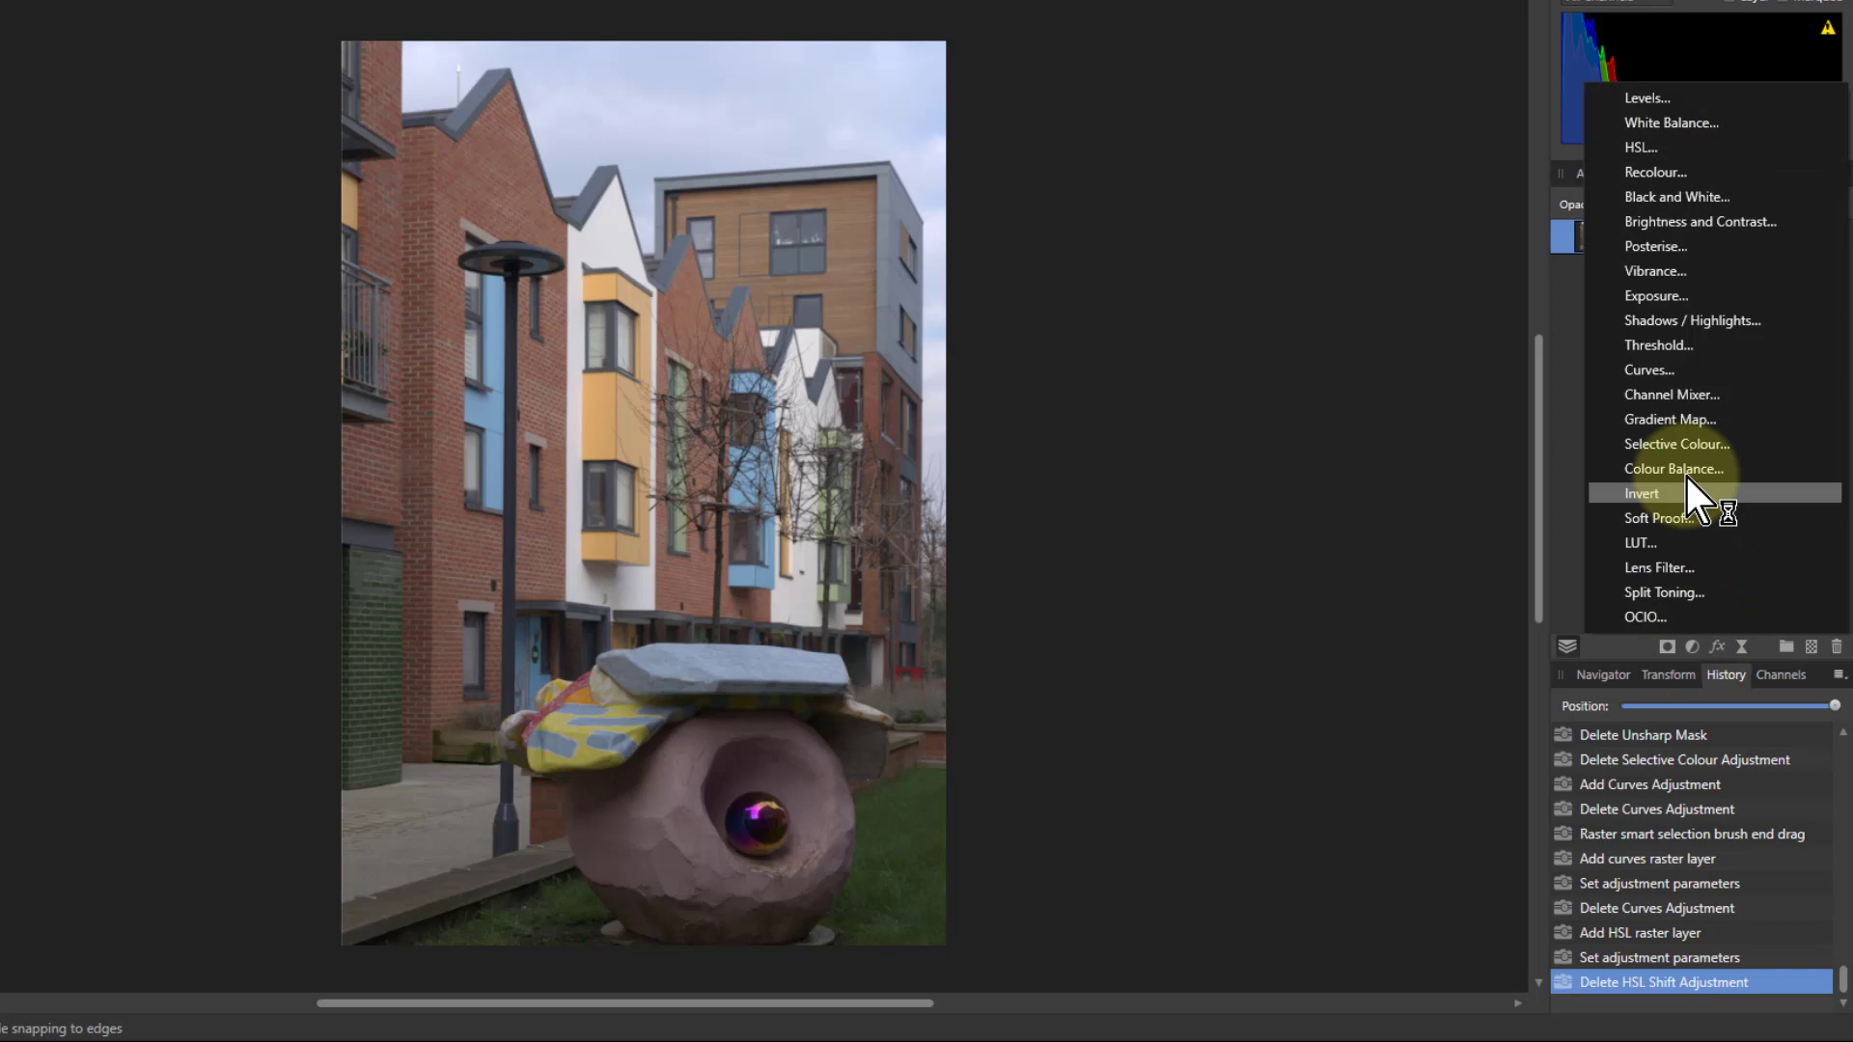
click(1672, 445)
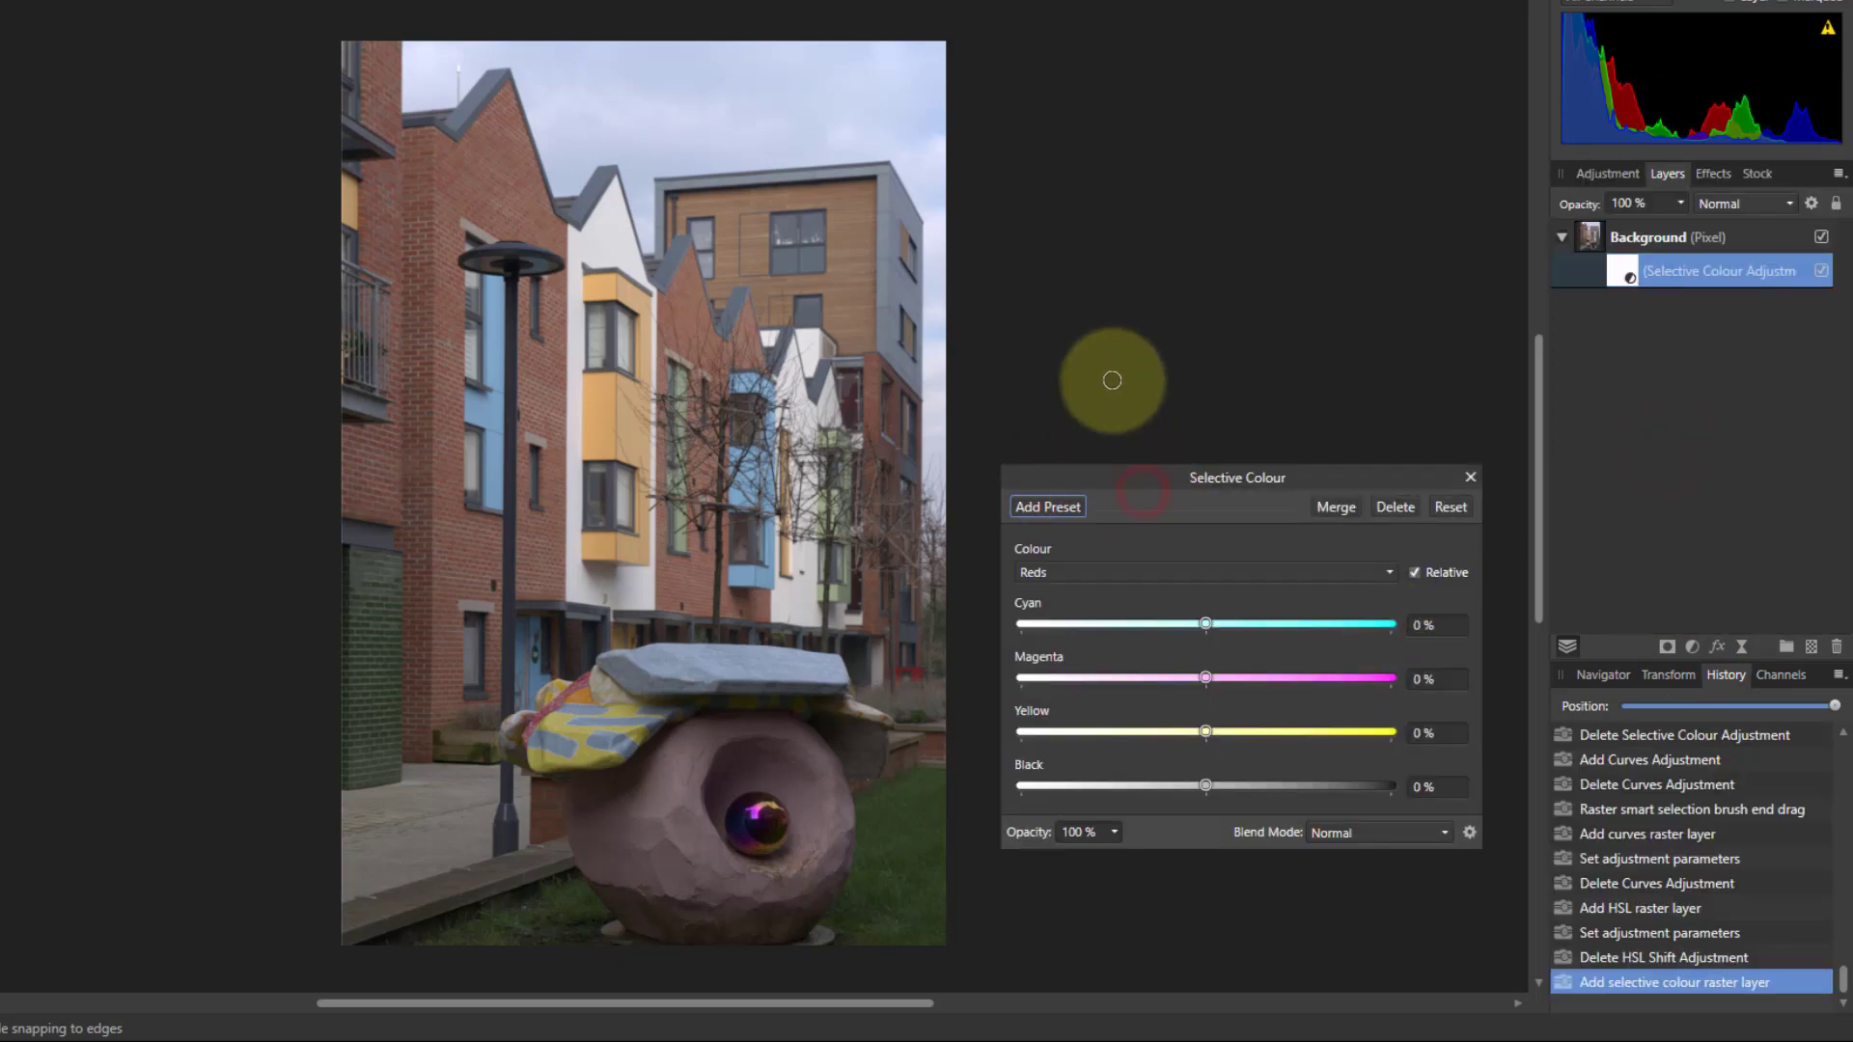
drag(1133, 483, 1098, 343)
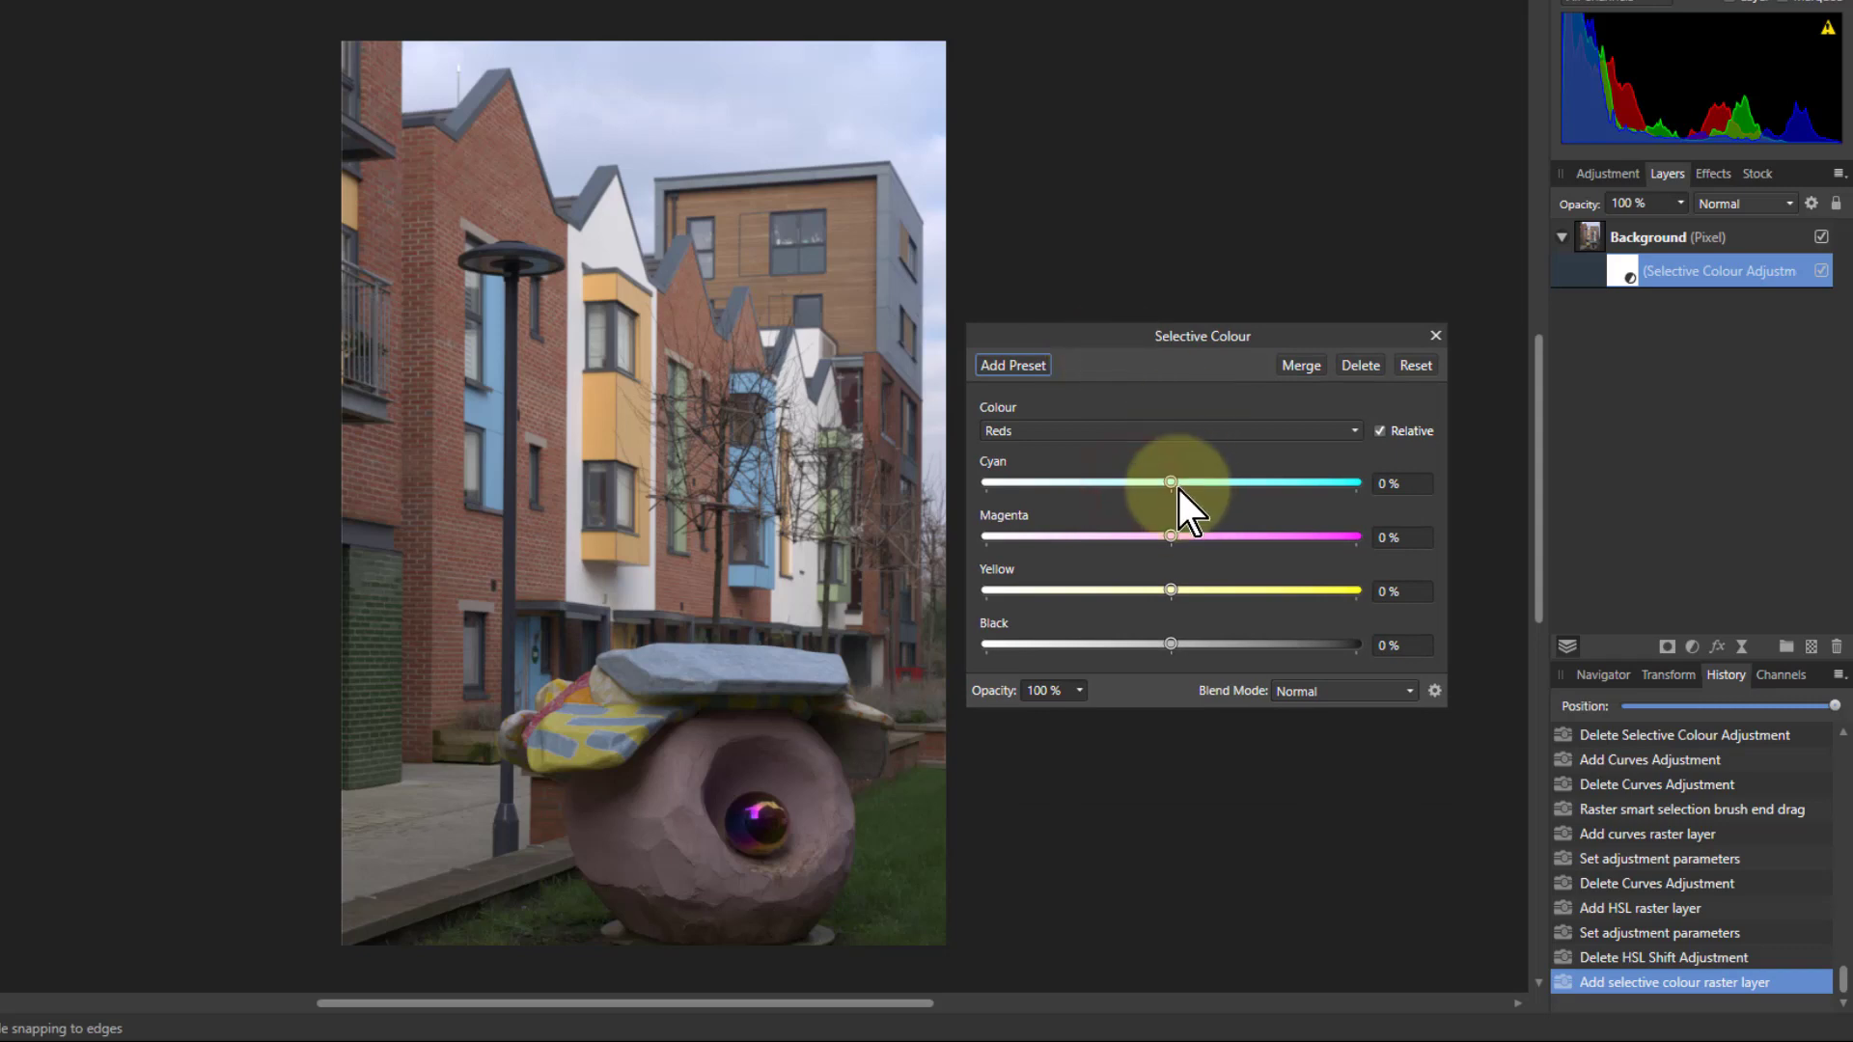
click(996, 430)
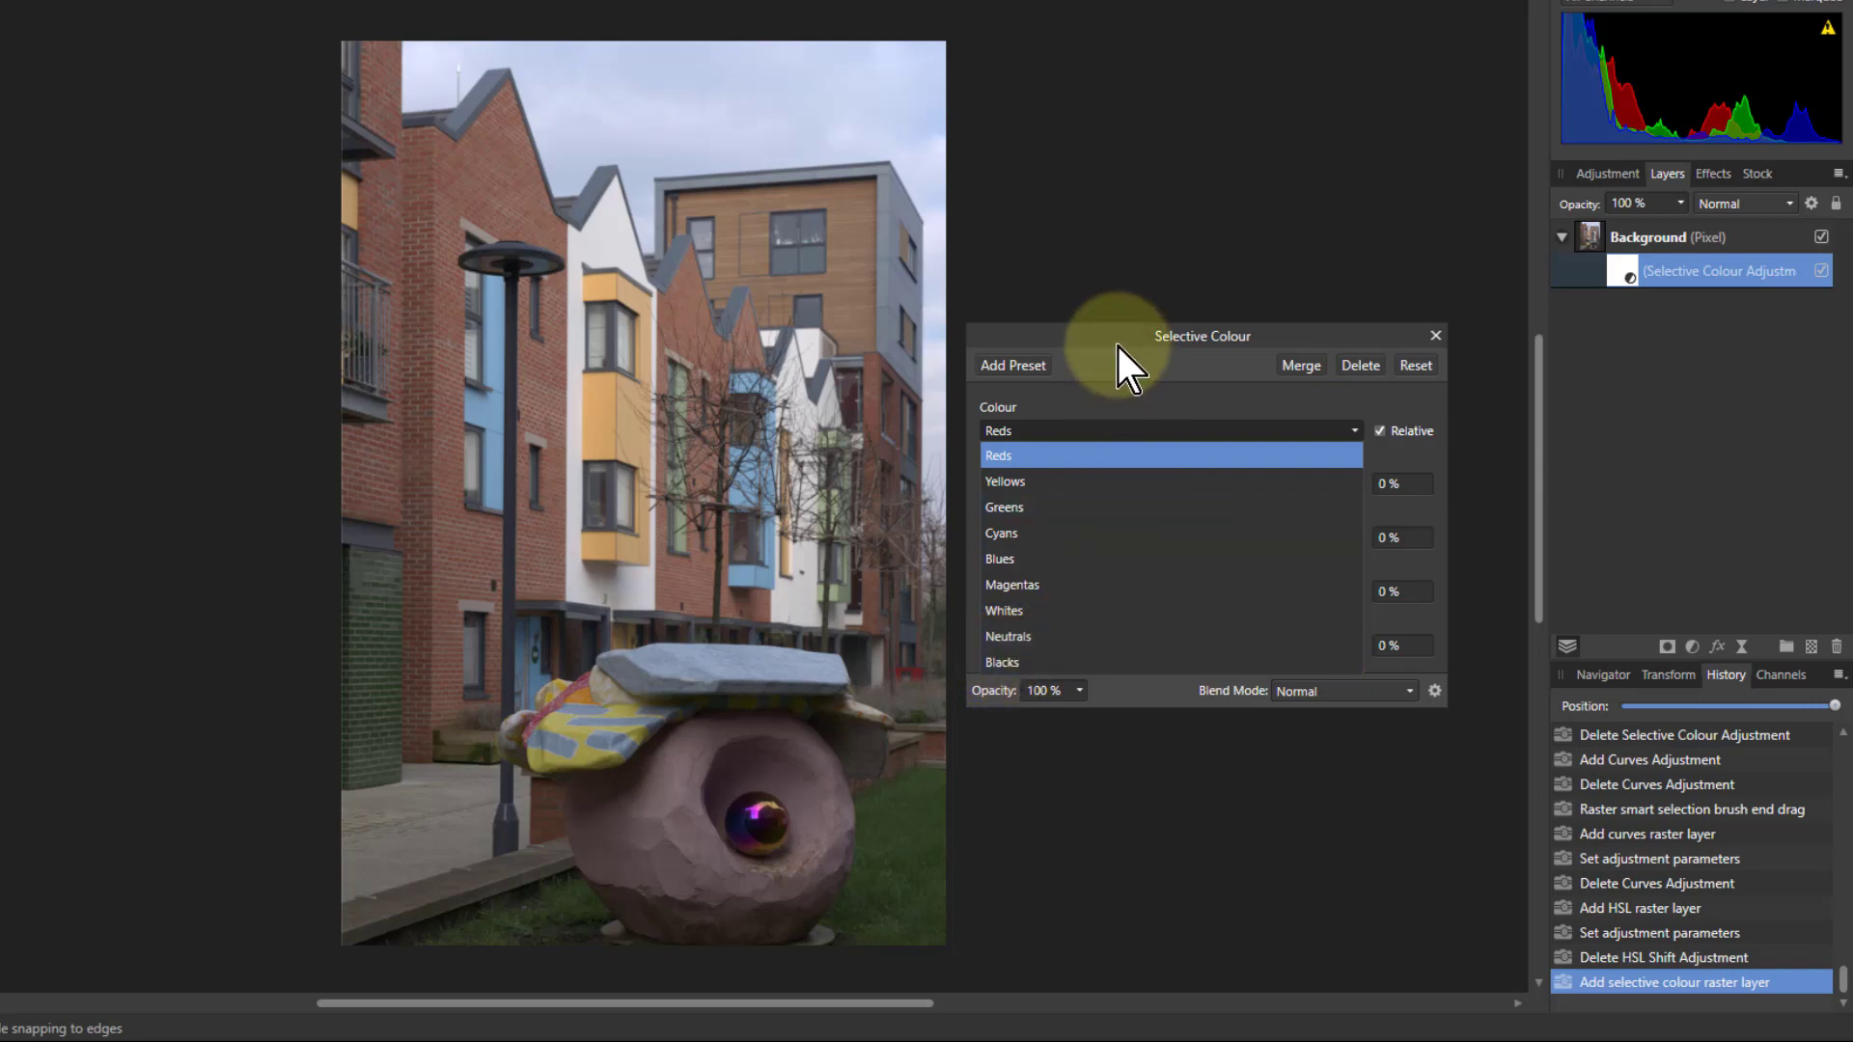
Set the Selective Colour Reds range to Cyan −98%, Magenta 26% and Black 17%
click(1016, 458)
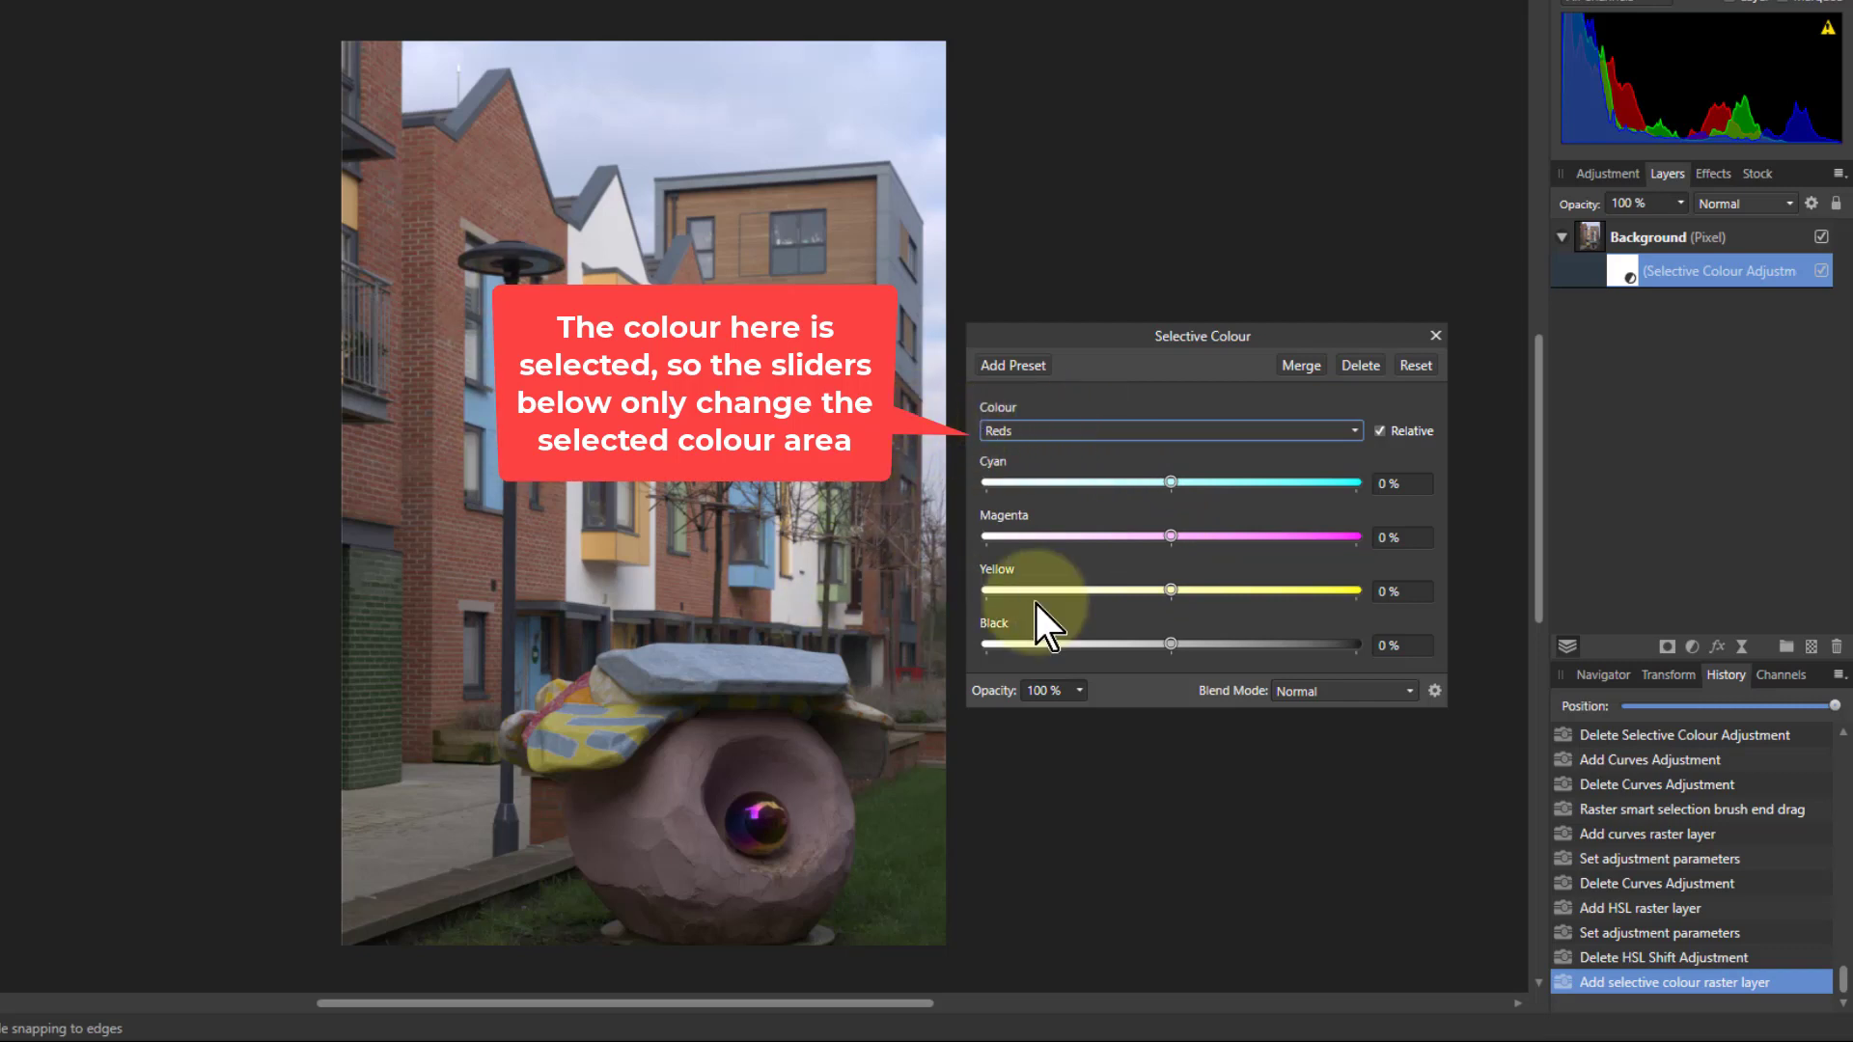
drag(1174, 643, 1410, 662)
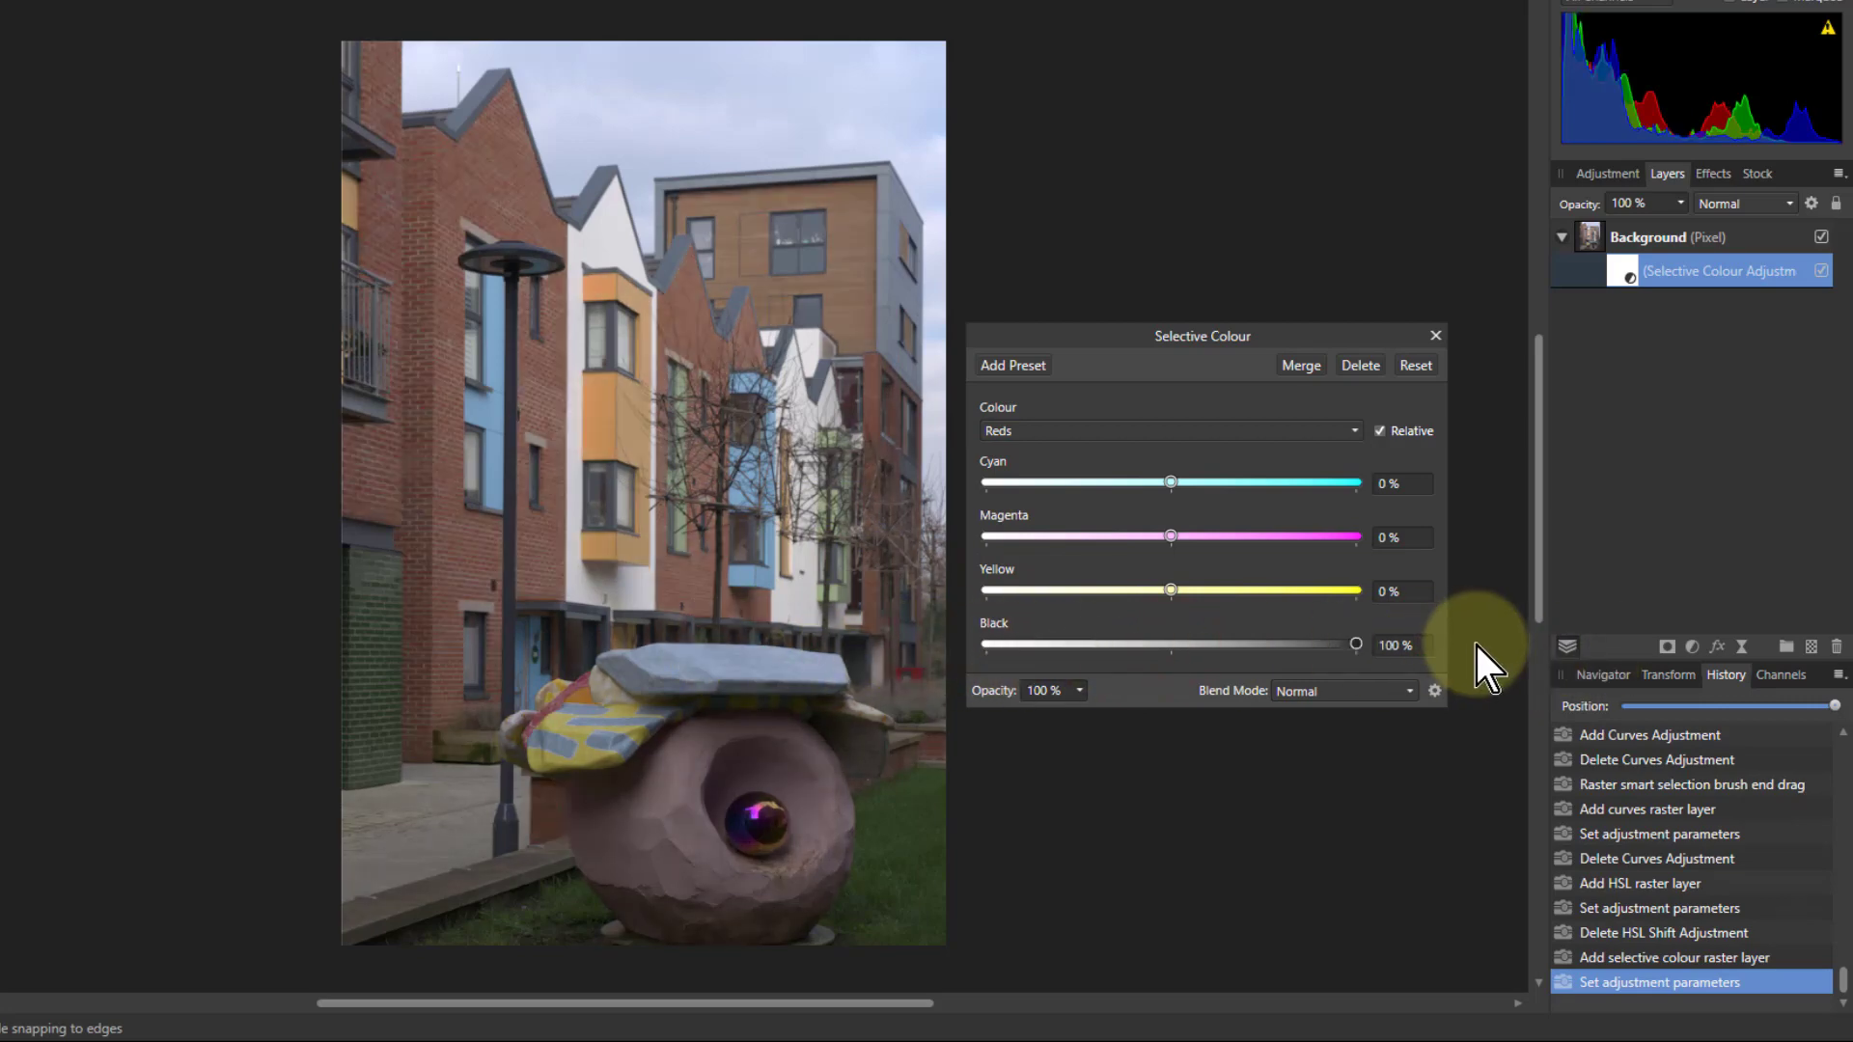
drag(1356, 644, 1179, 666)
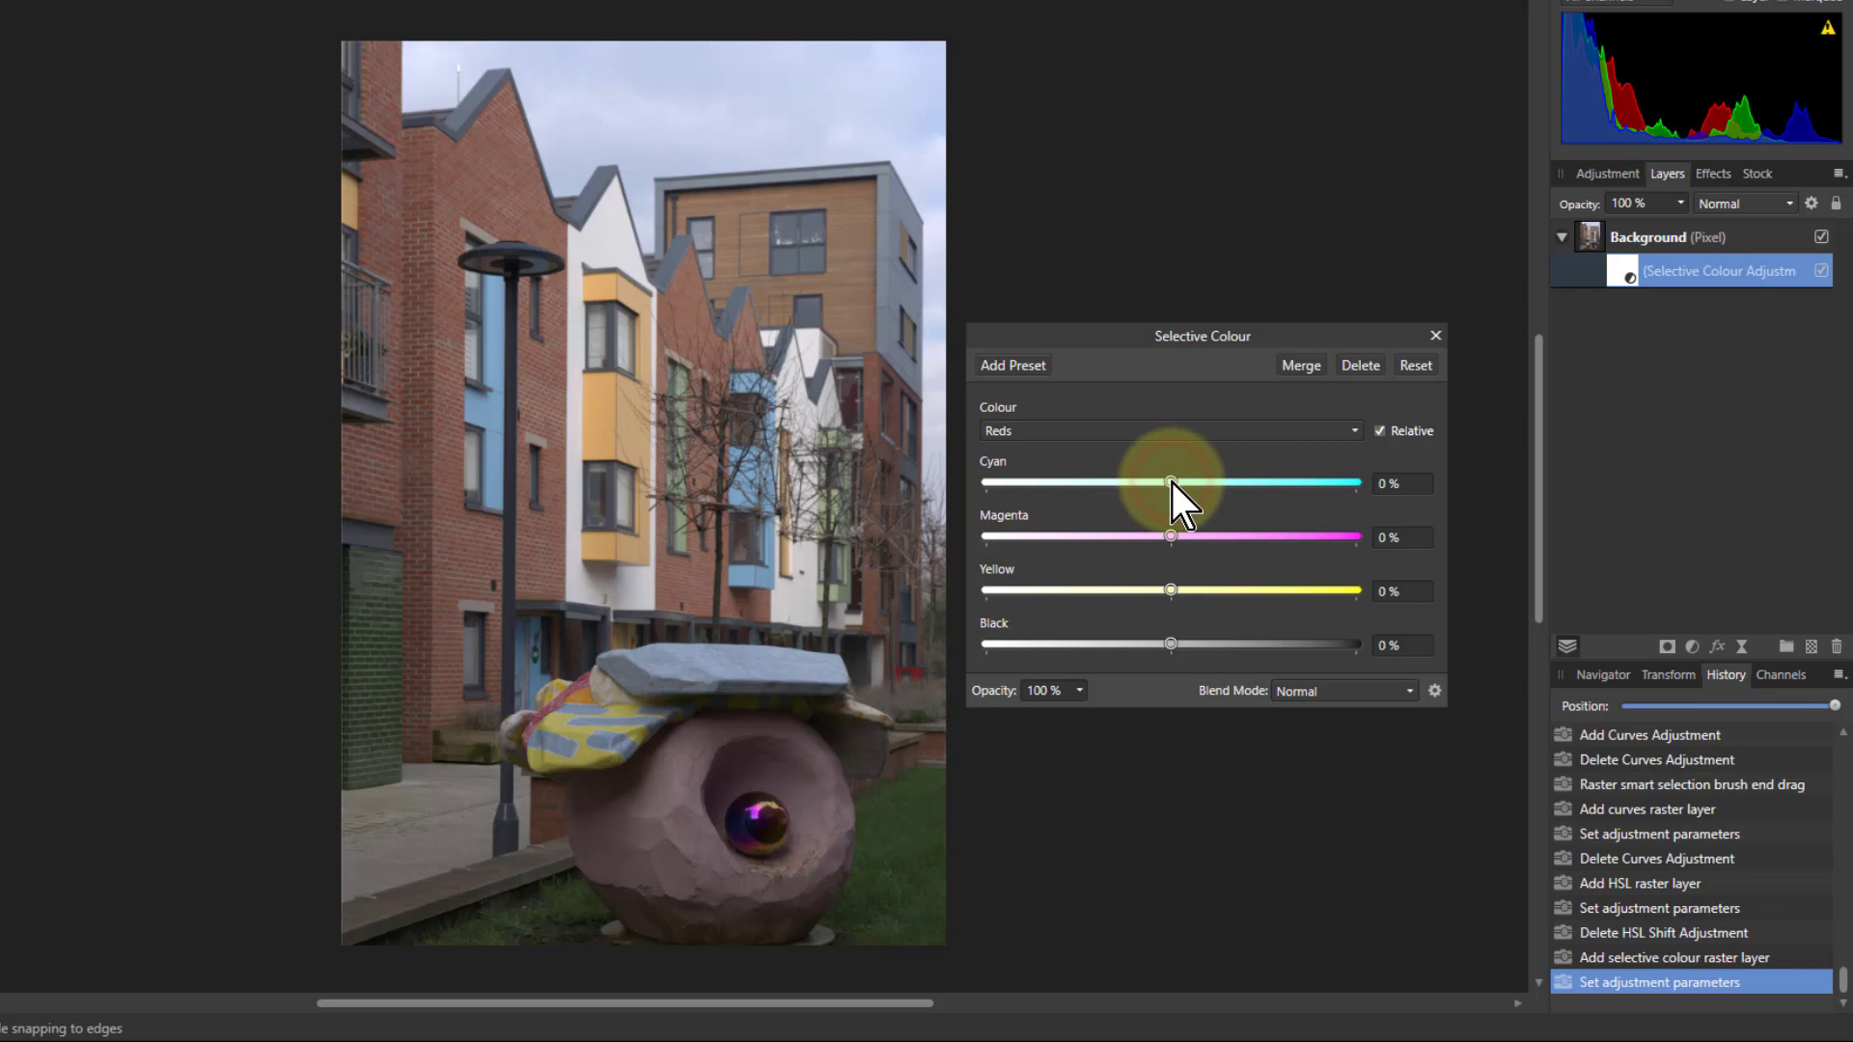
drag(1172, 483, 1132, 483)
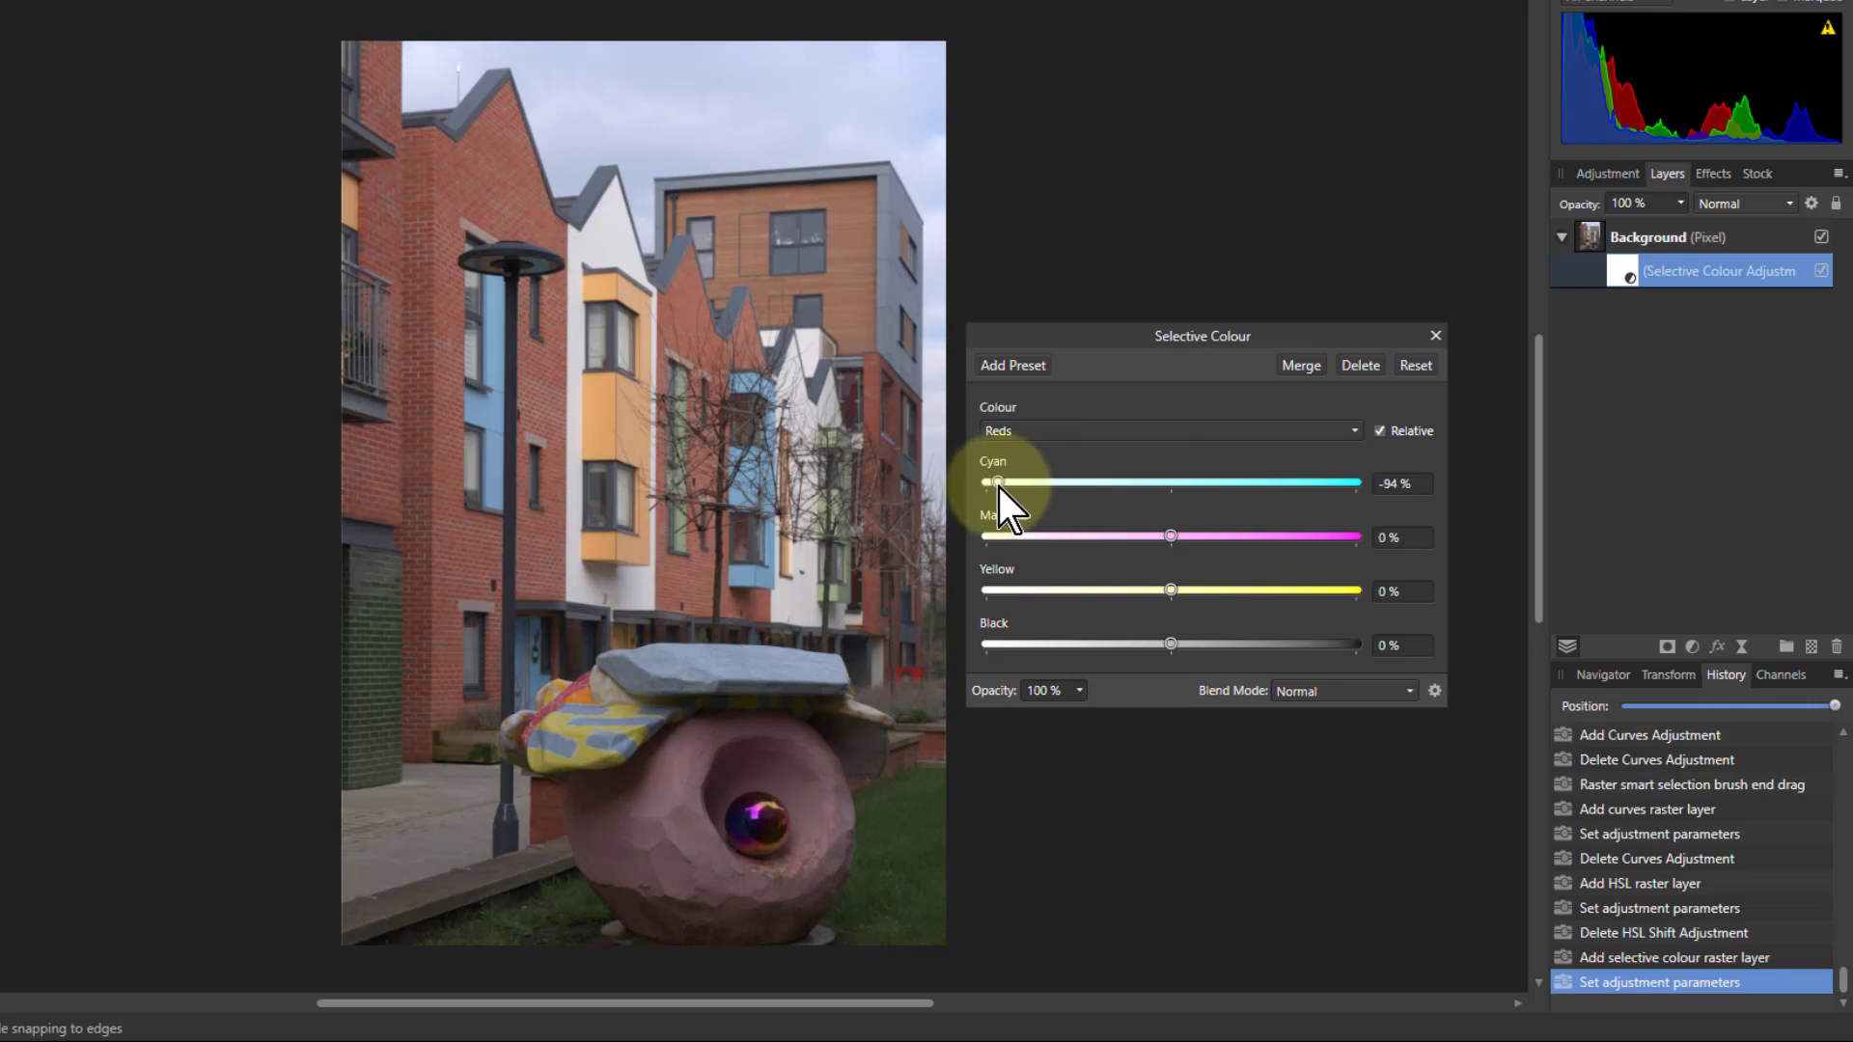
drag(999, 489, 992, 487)
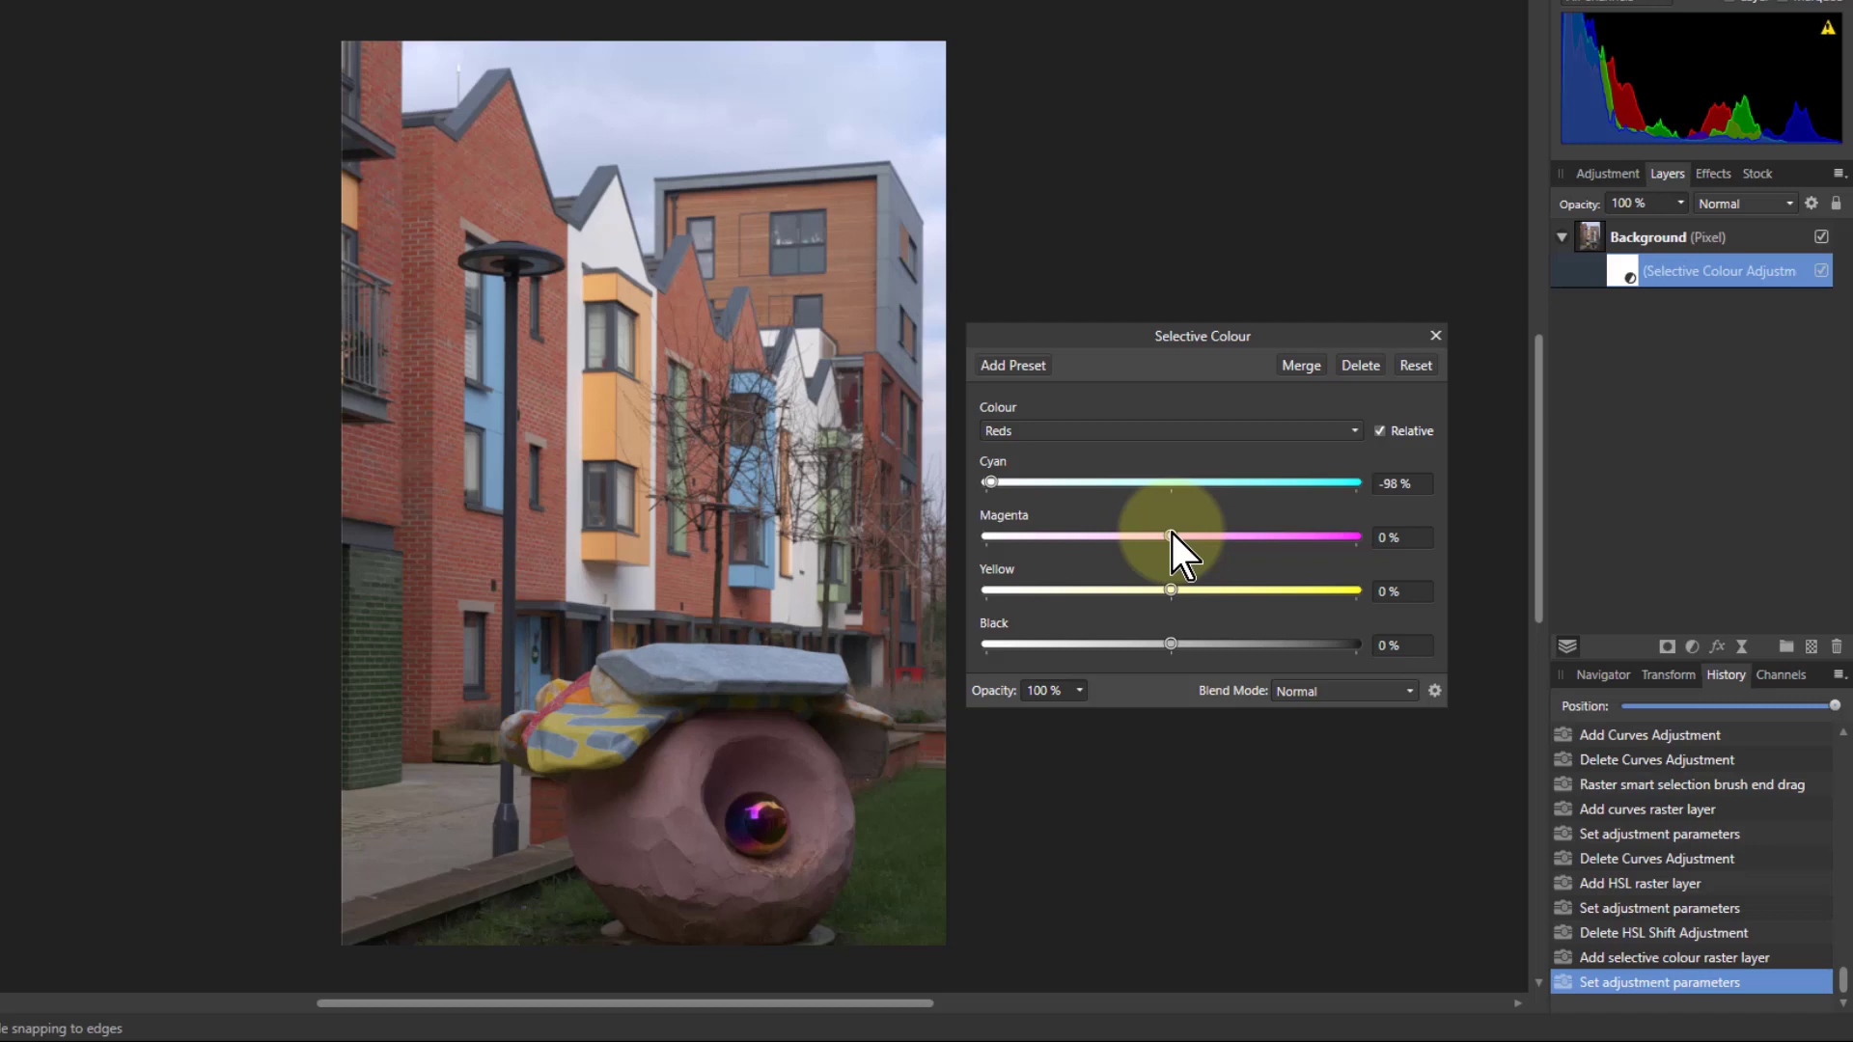
drag(1171, 541, 1237, 548)
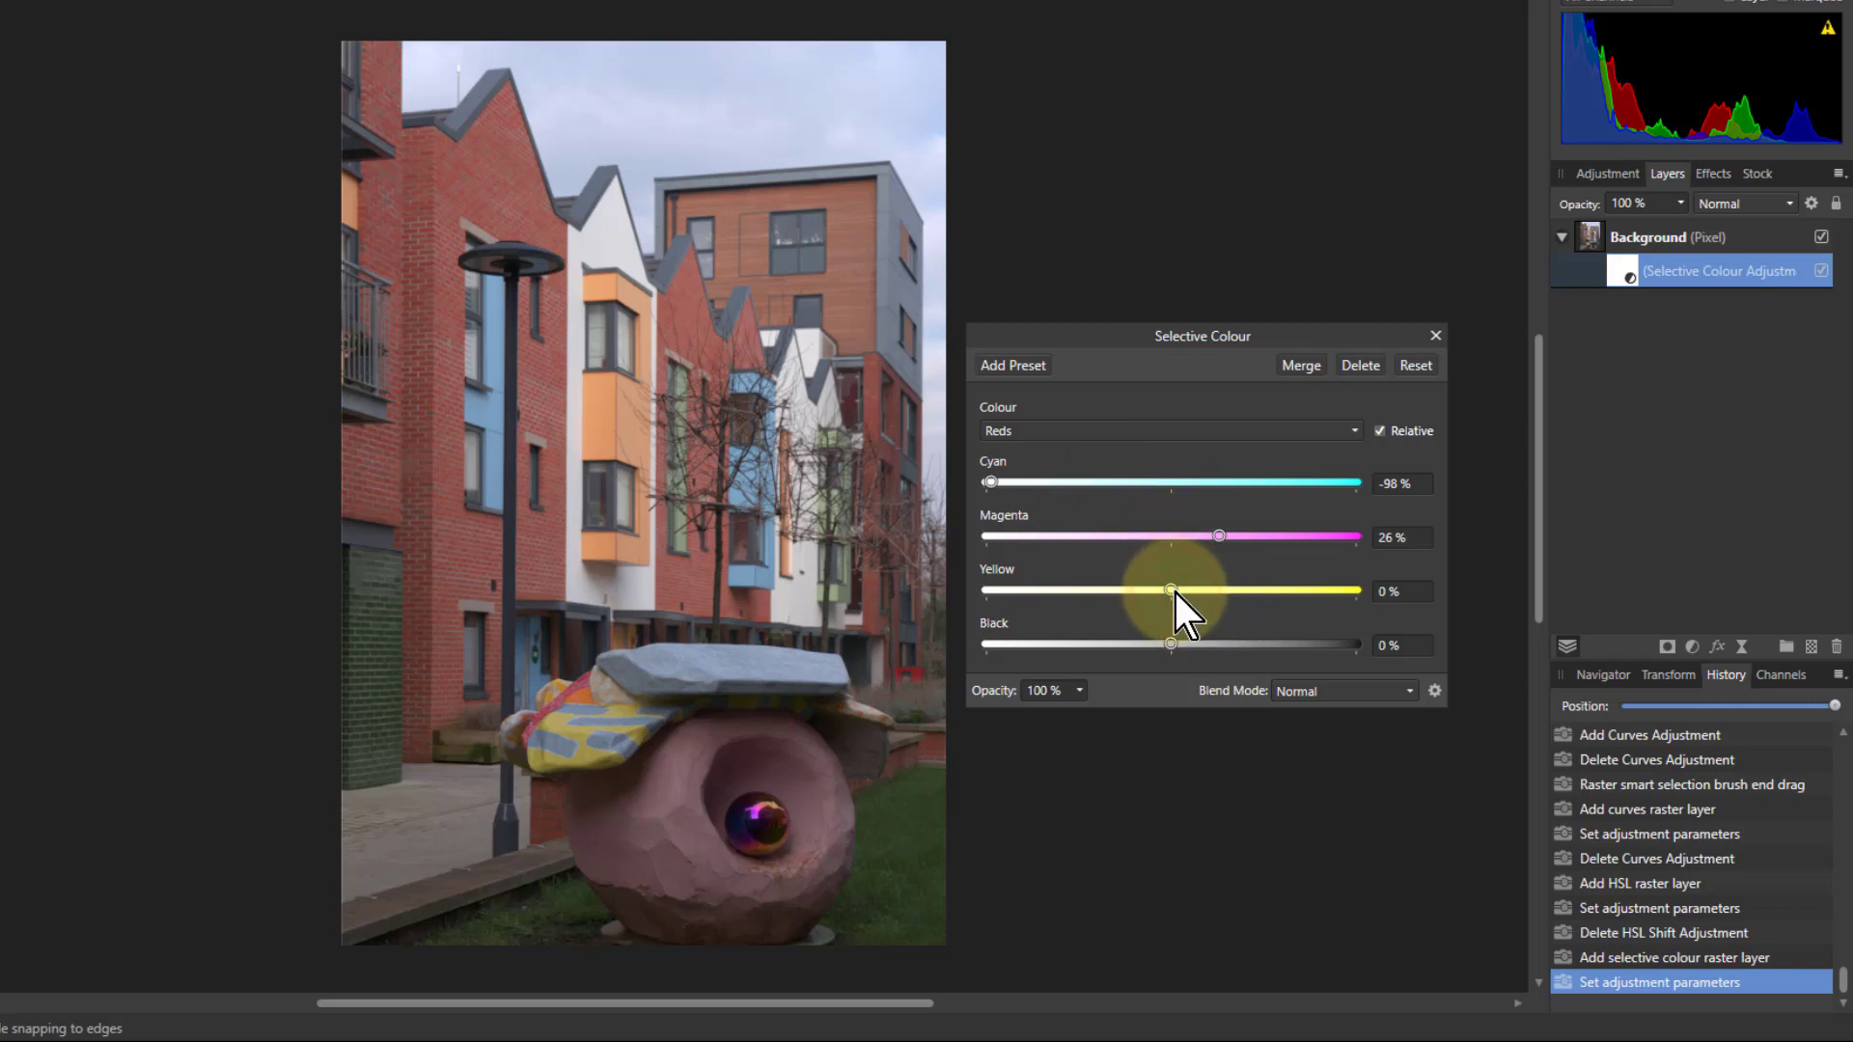
mouse_move(1173, 594)
mouse_down()
mouse_move(1088, 599)
mouse_move(1264, 593)
mouse_move(1181, 608)
mouse_up()
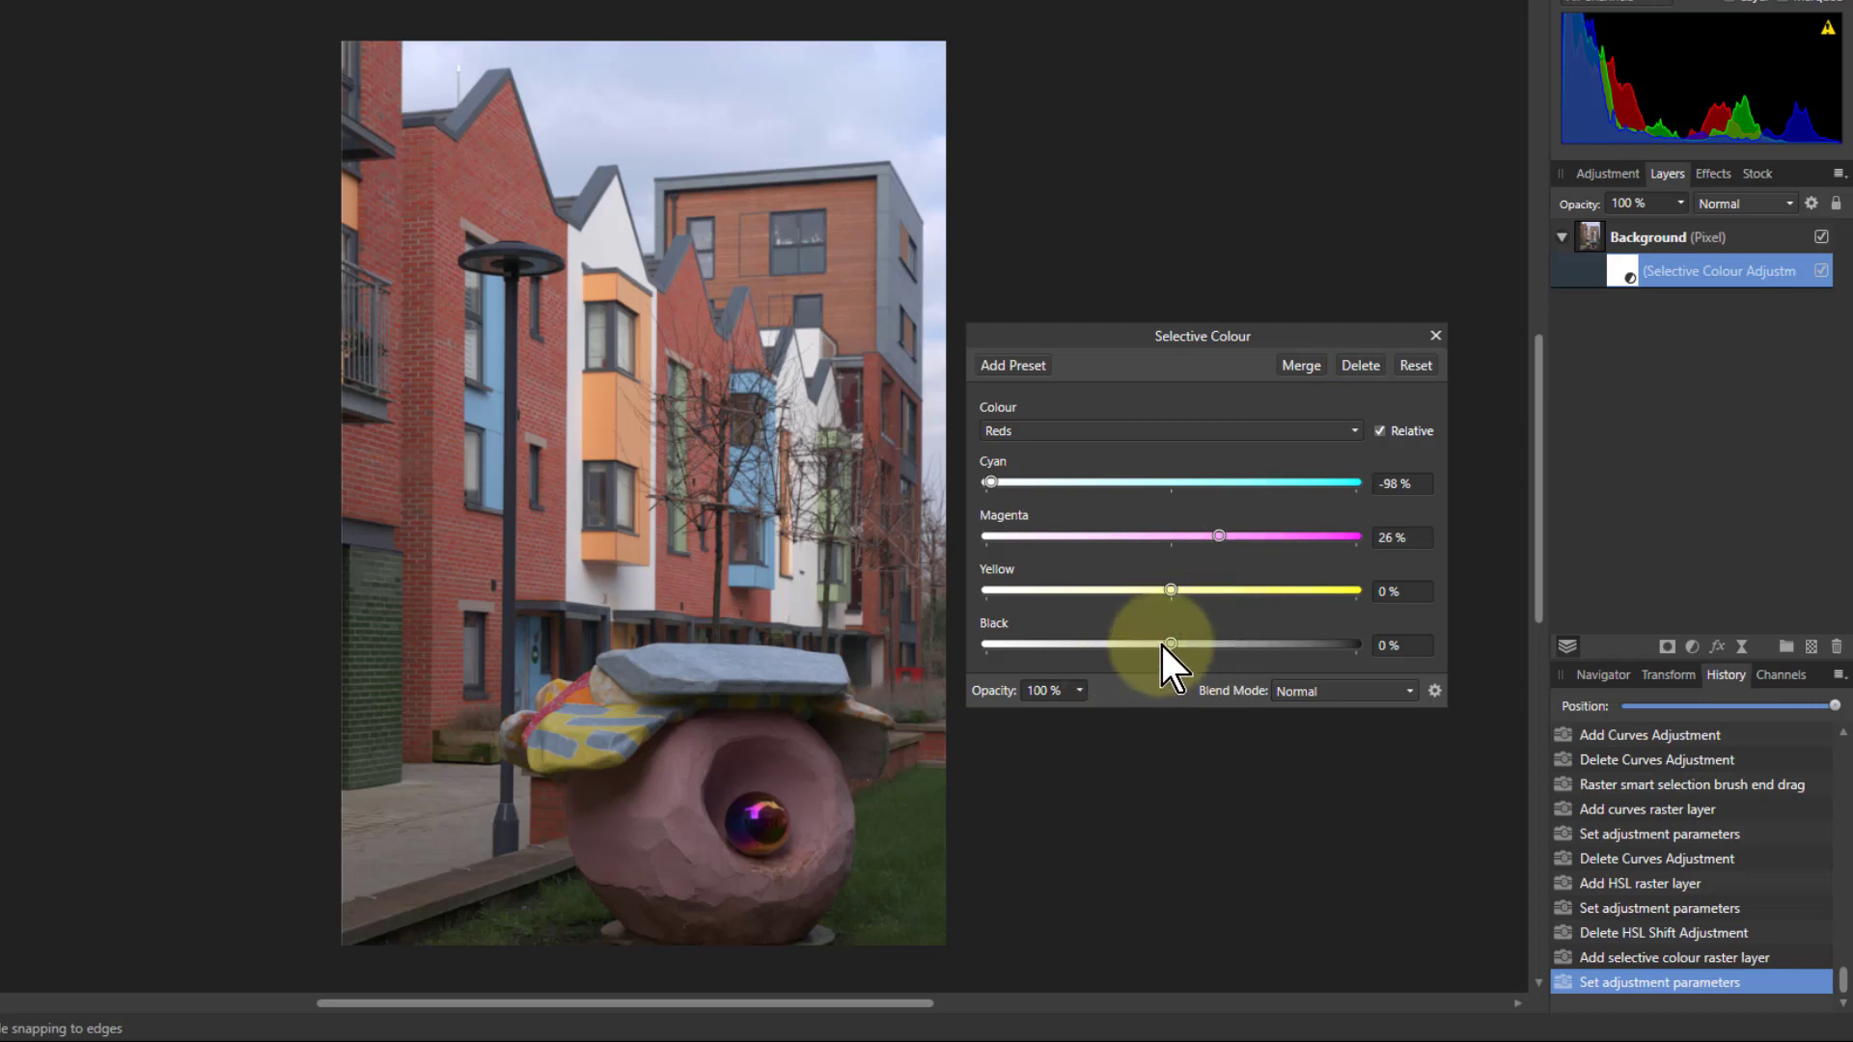
drag(1162, 644, 1235, 662)
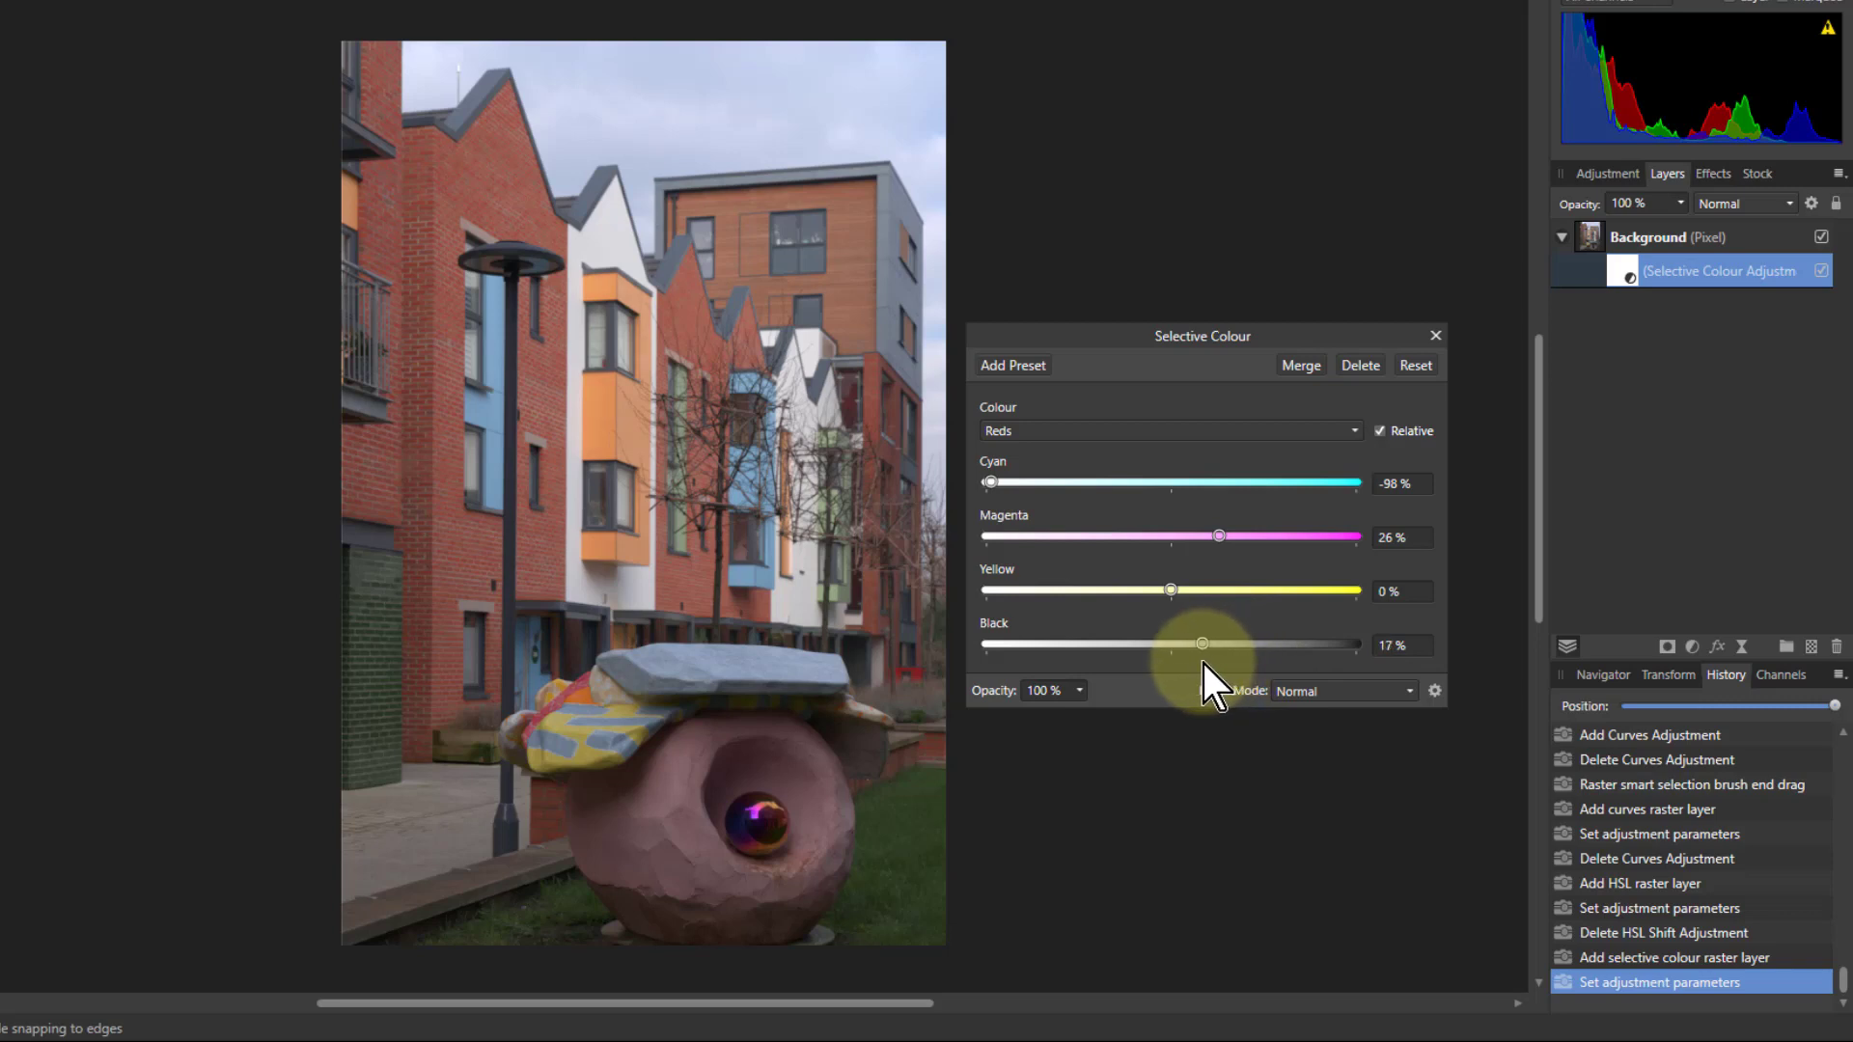
Switch to the Yellows range and set its Black to about 12%
click(1162, 427)
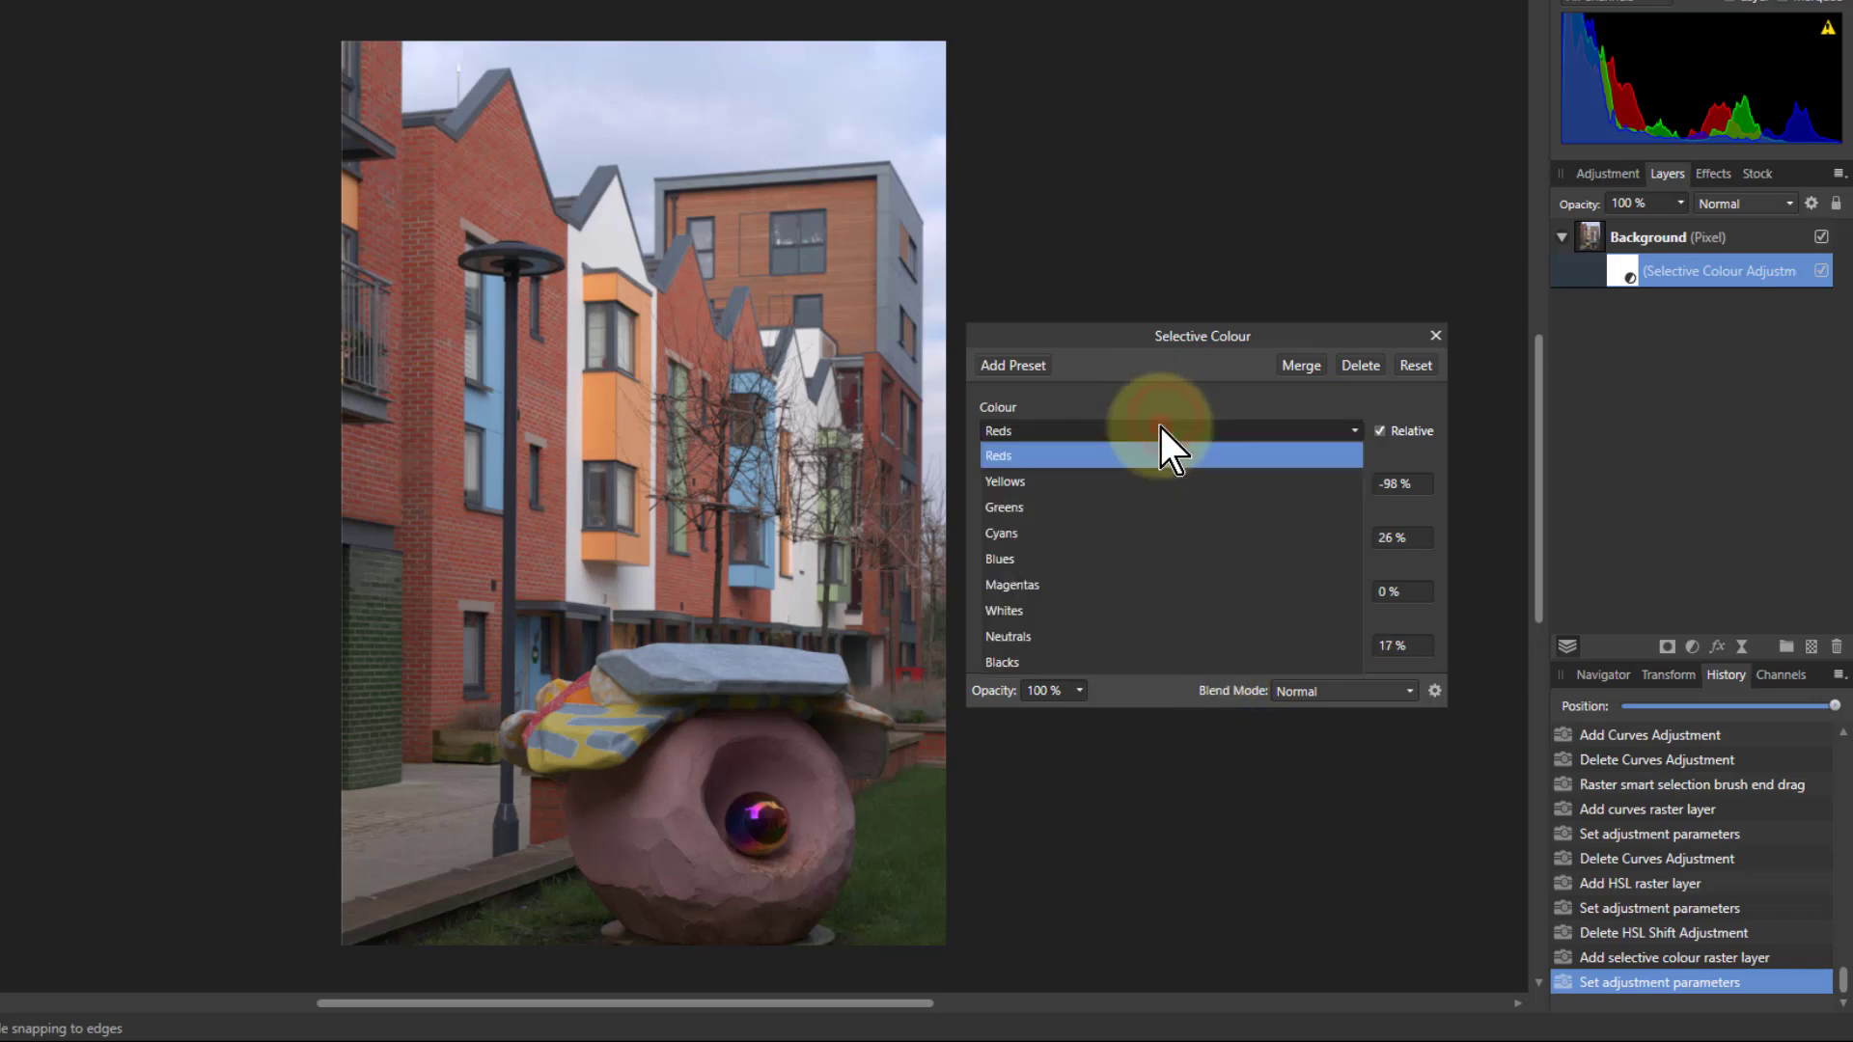
click(1119, 483)
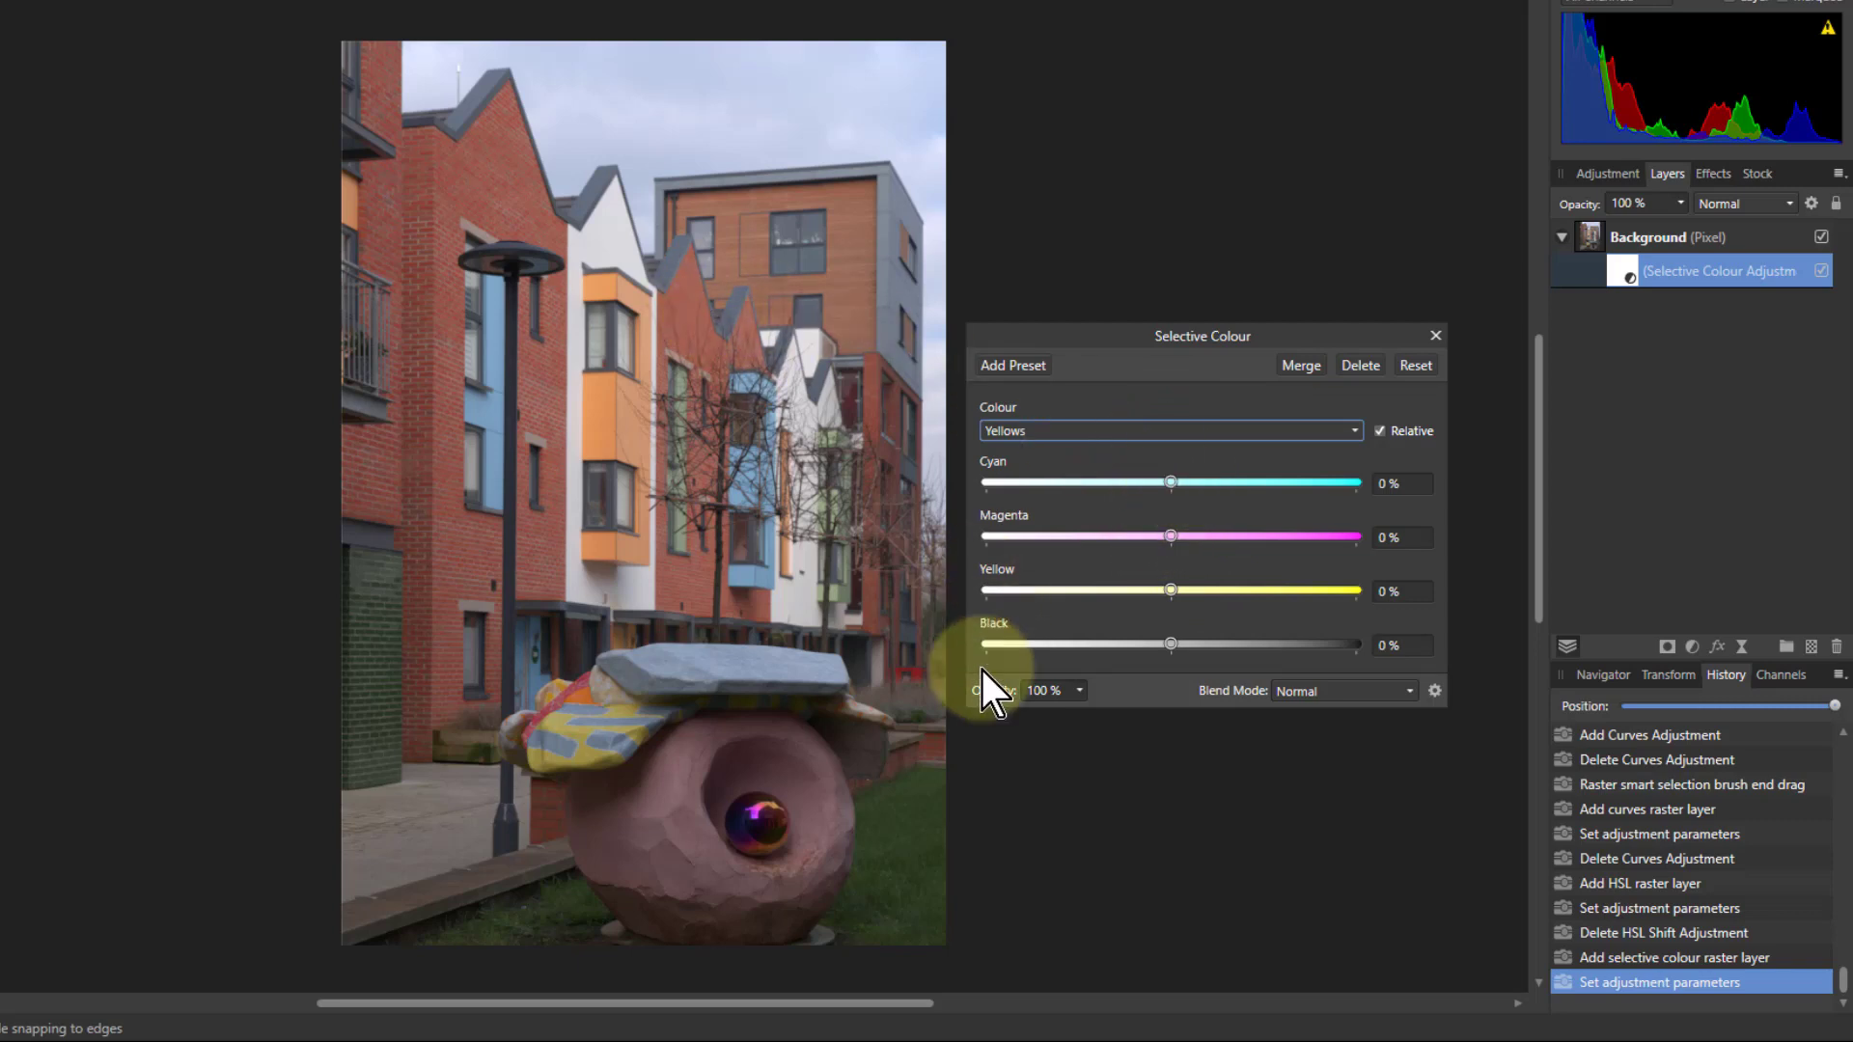
drag(1172, 644, 1348, 645)
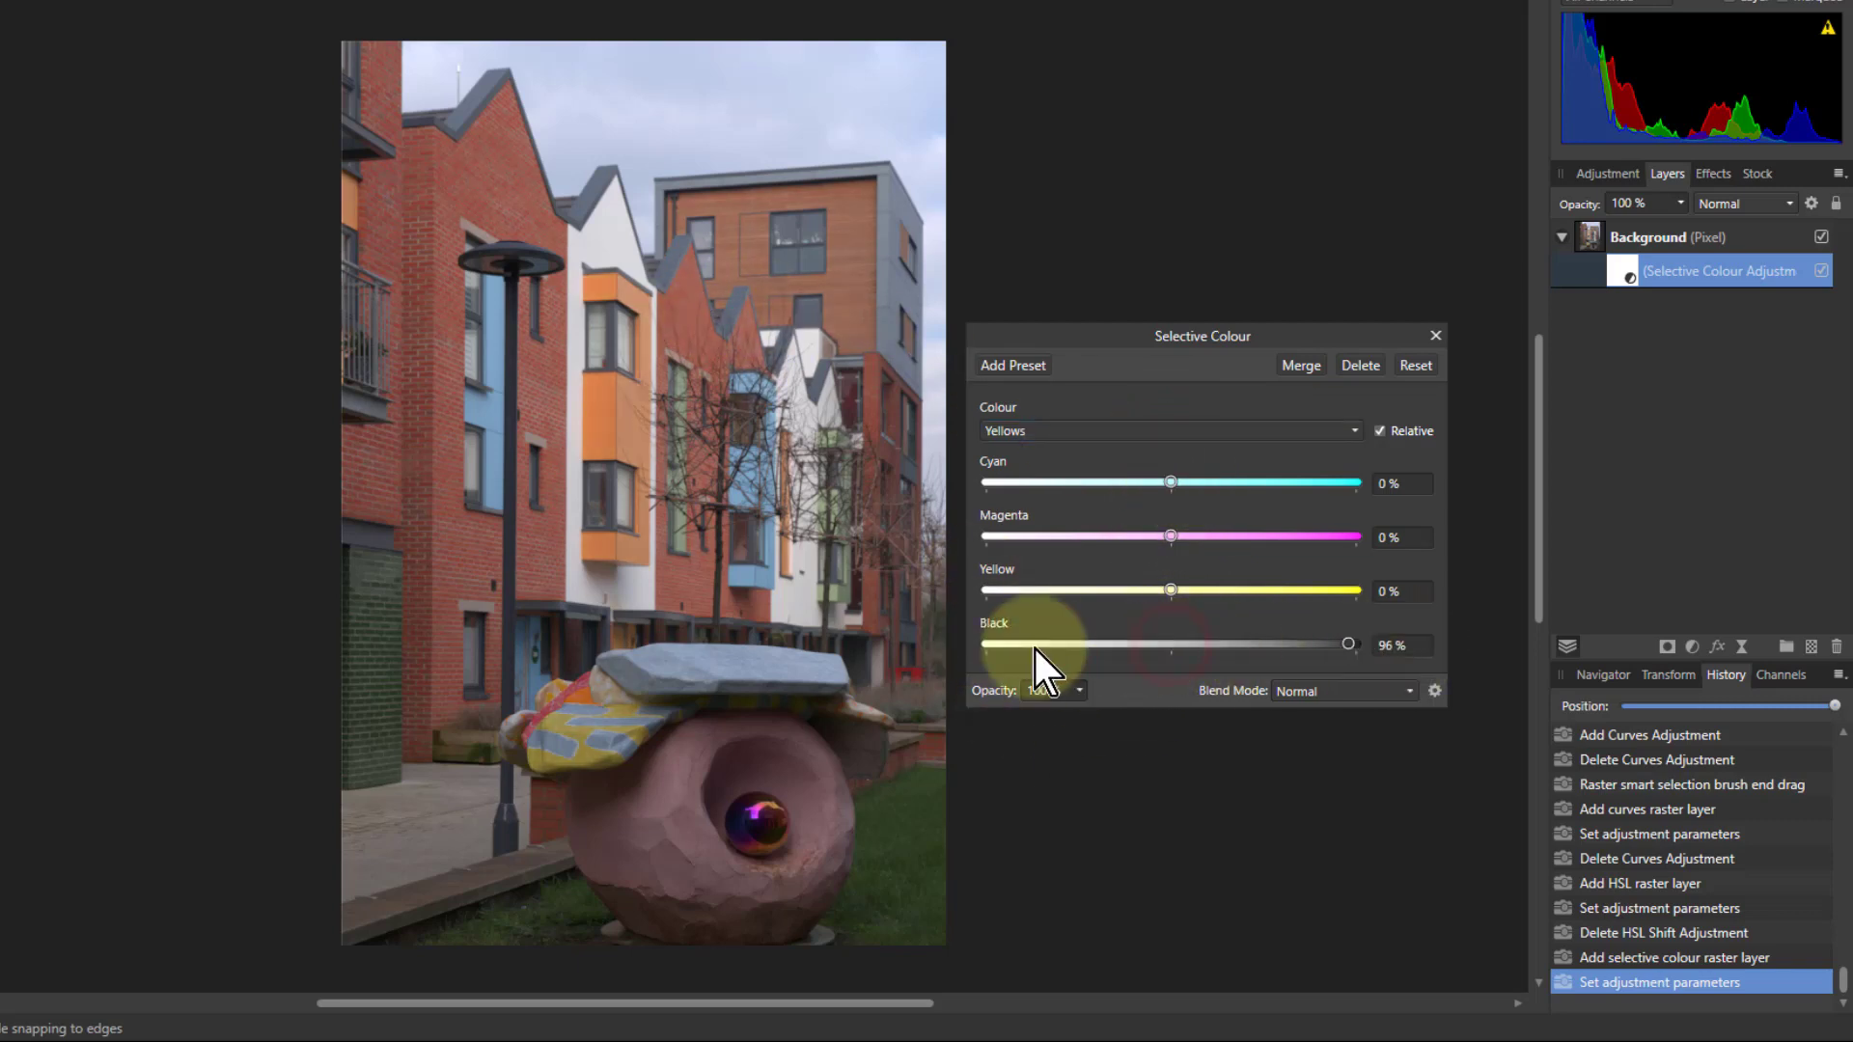
drag(1035, 650, 1173, 686)
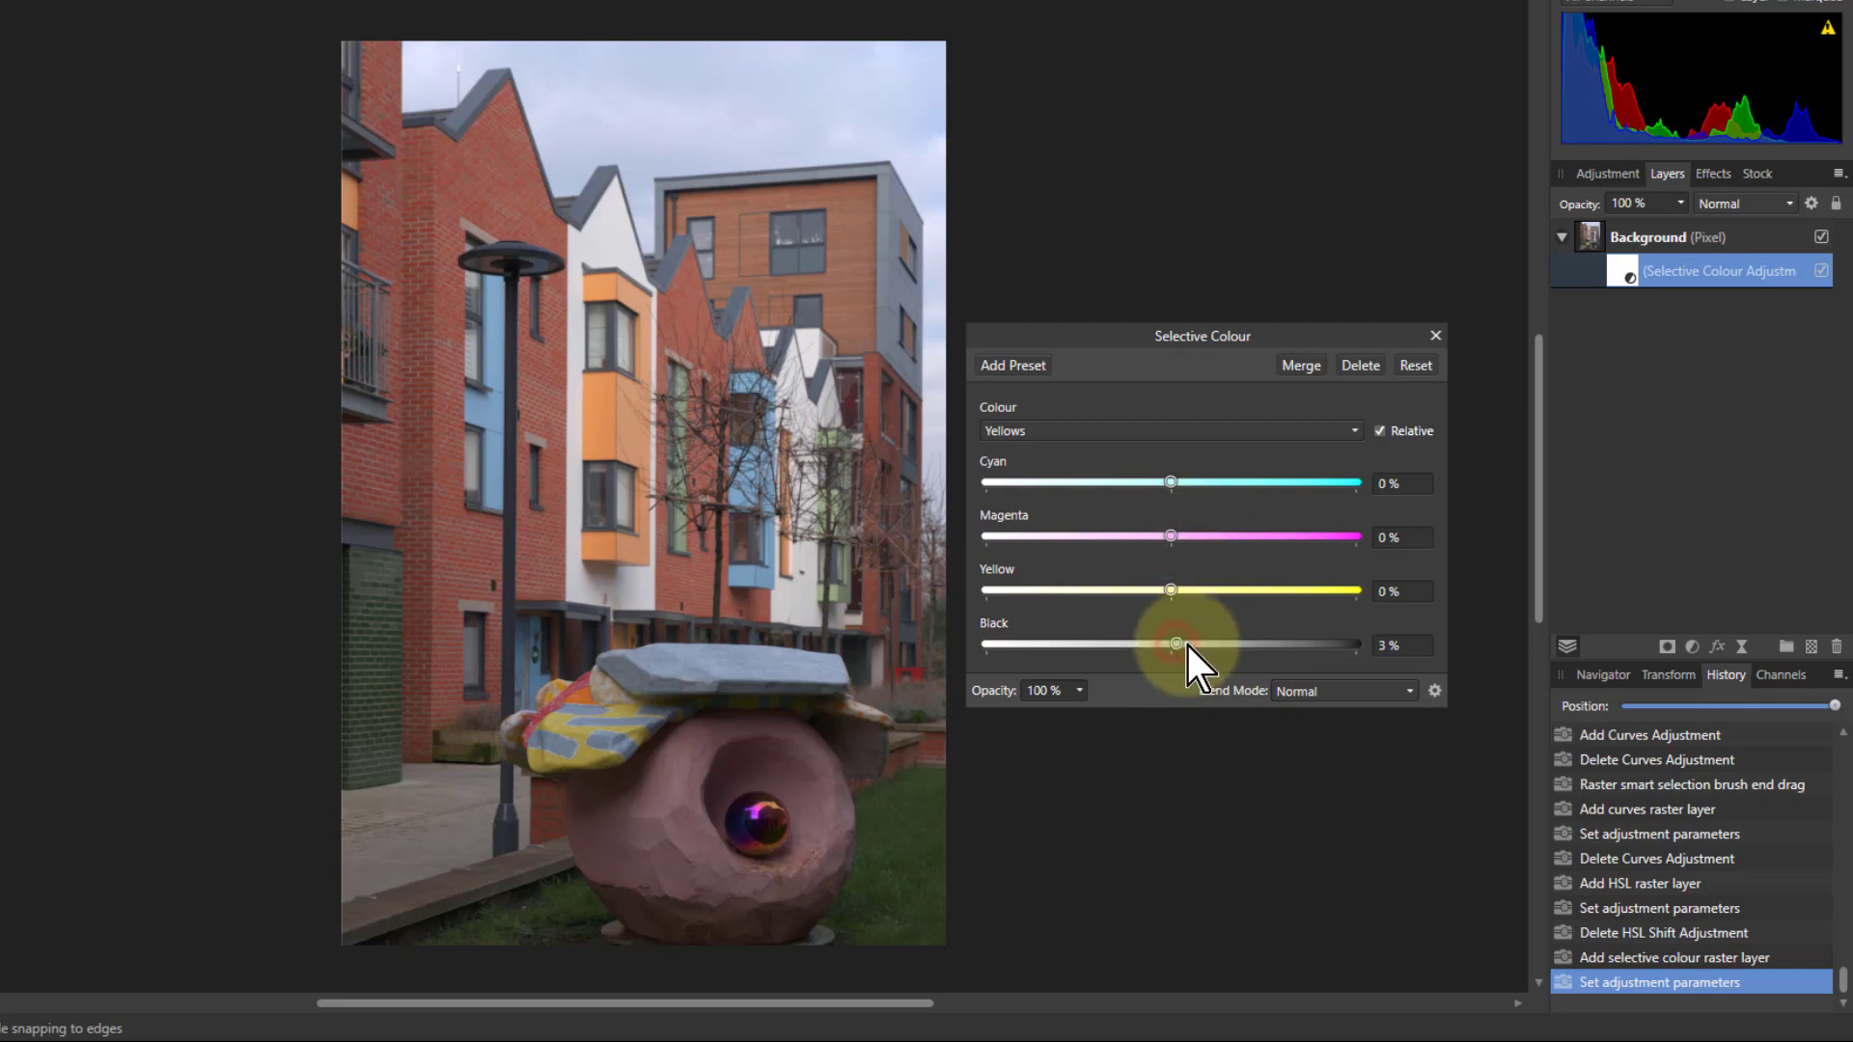
drag(1188, 664, 1198, 664)
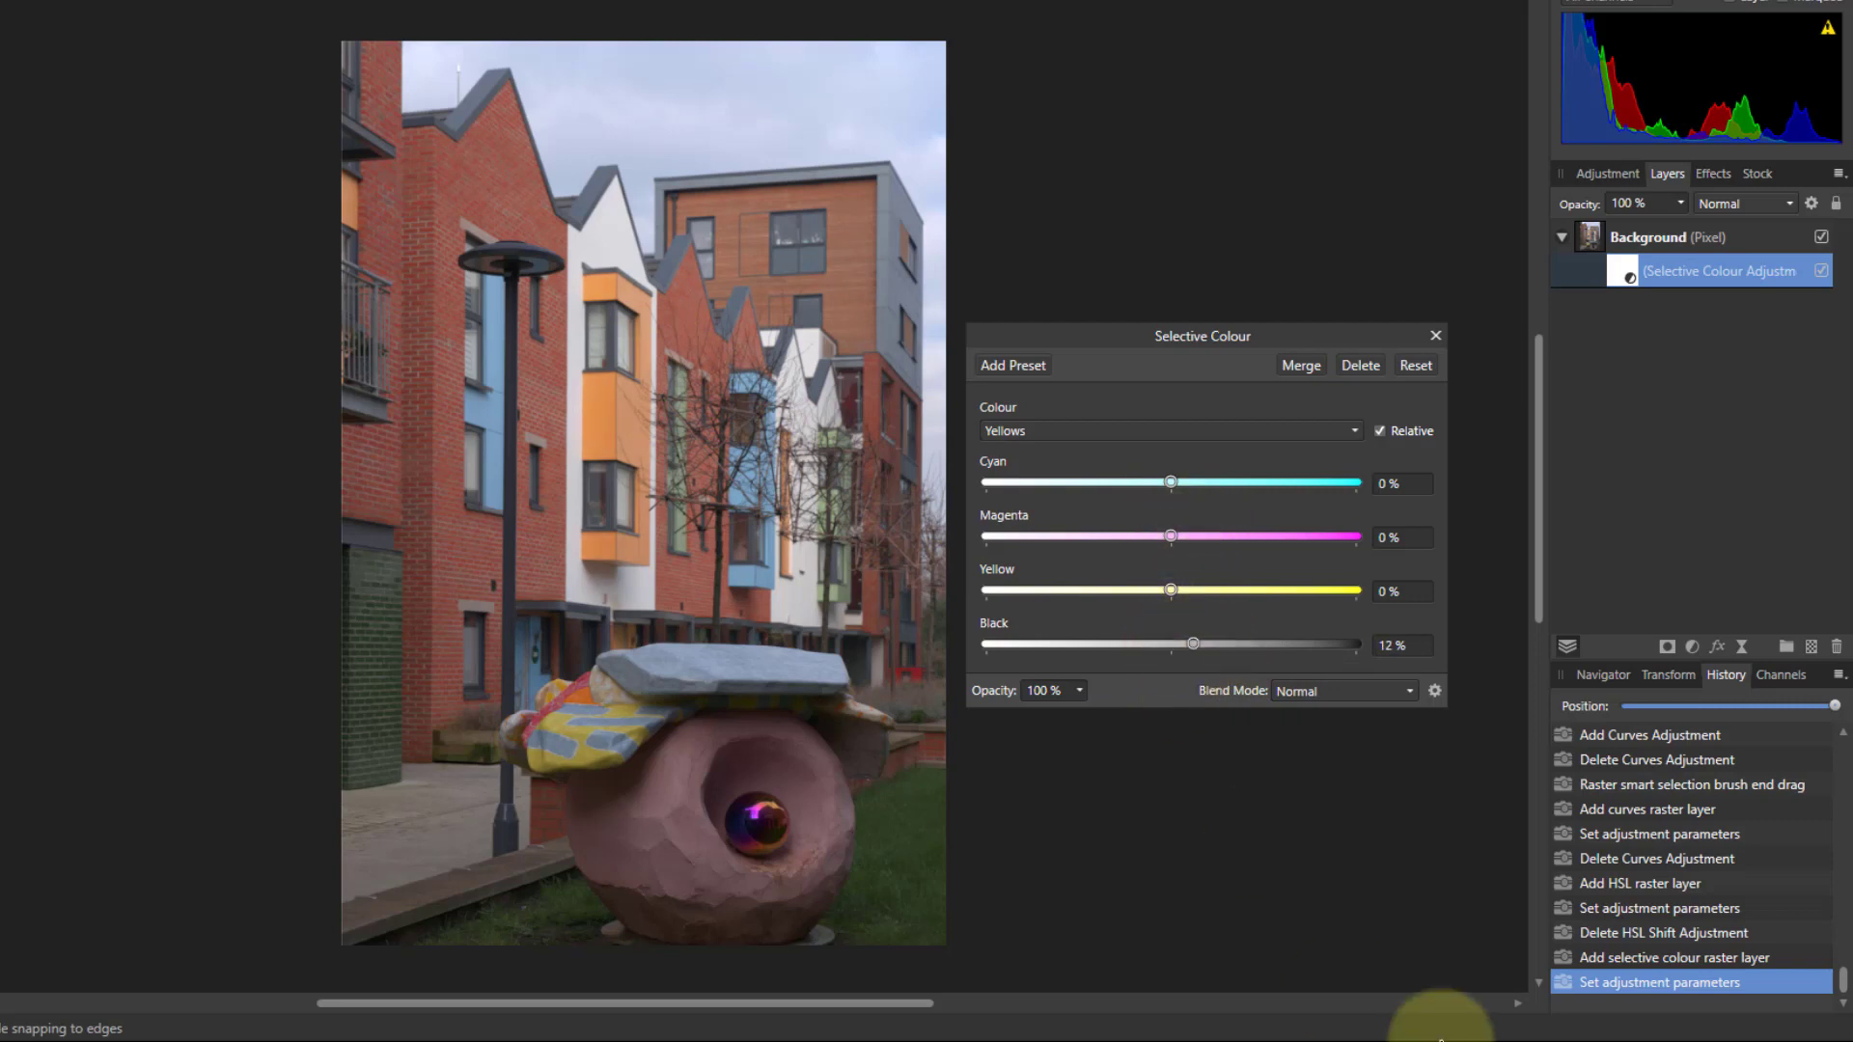
Switch to the Greens range and set its Black to 24%
click(1144, 426)
click(1063, 507)
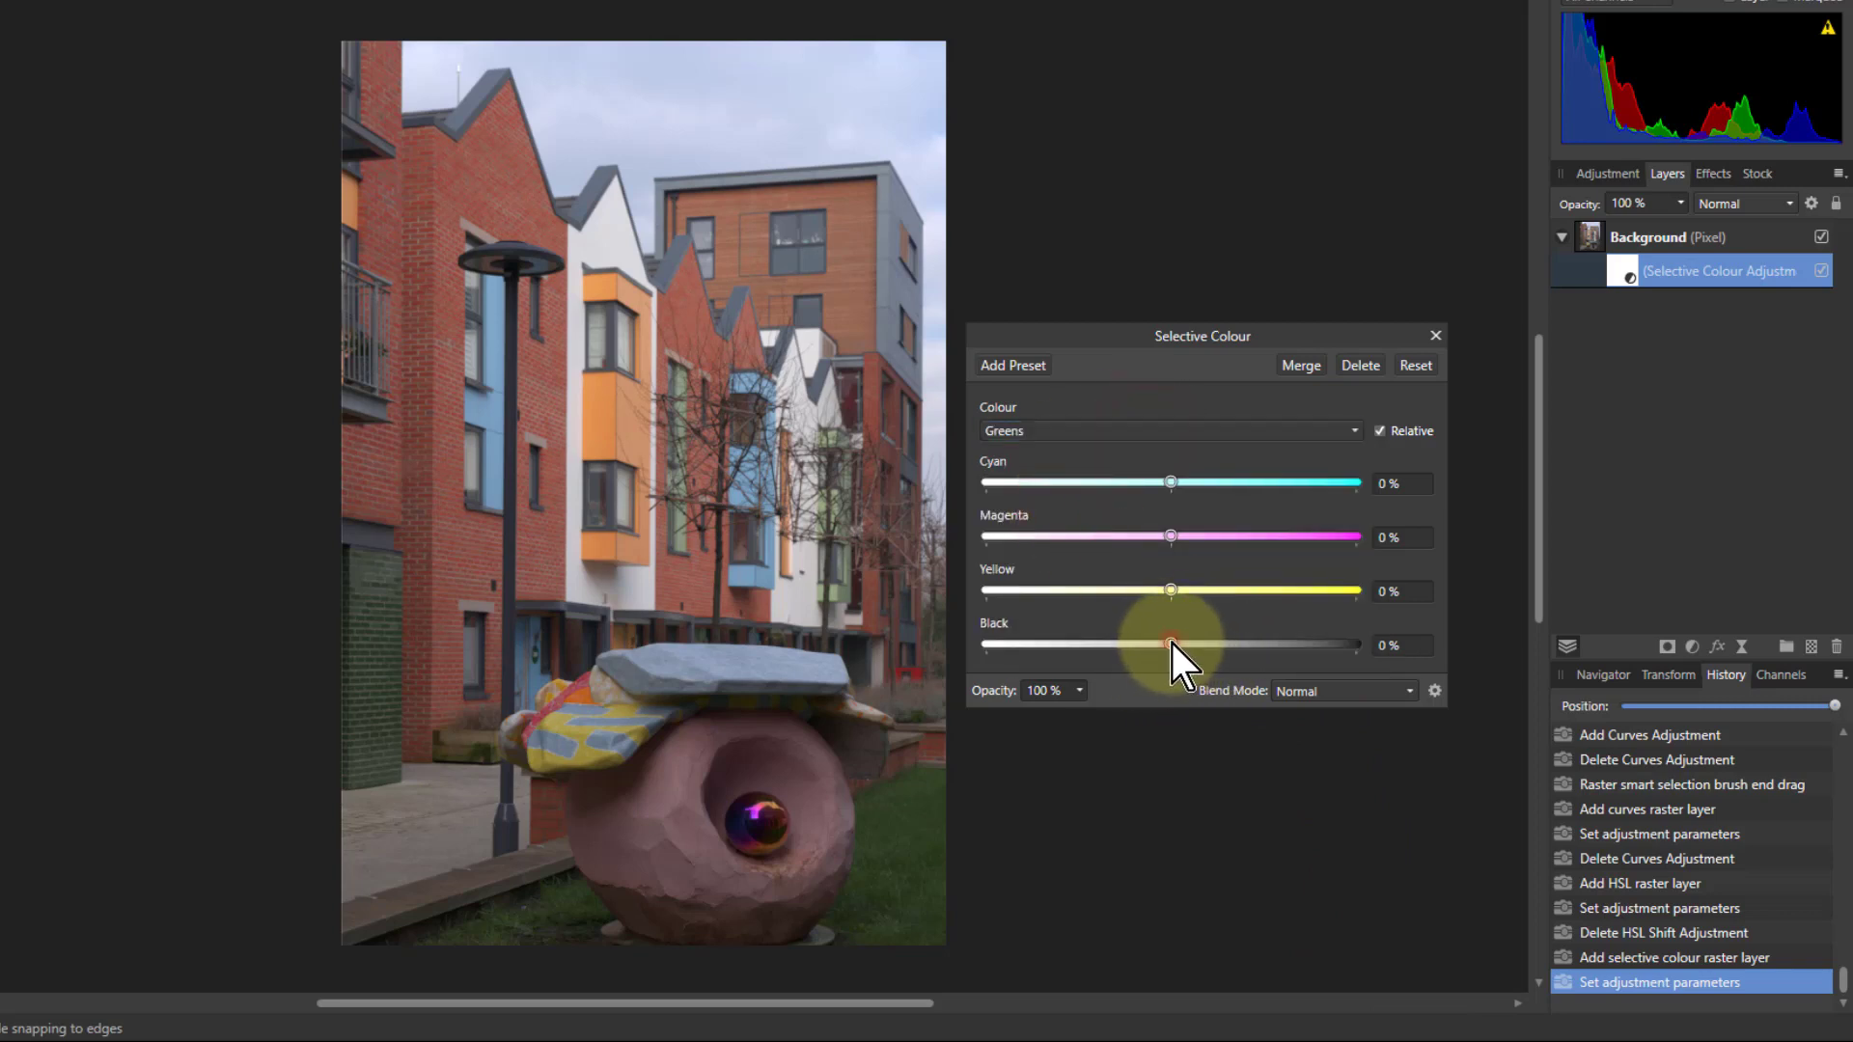
drag(1172, 644, 1420, 637)
drag(1058, 635, 1215, 644)
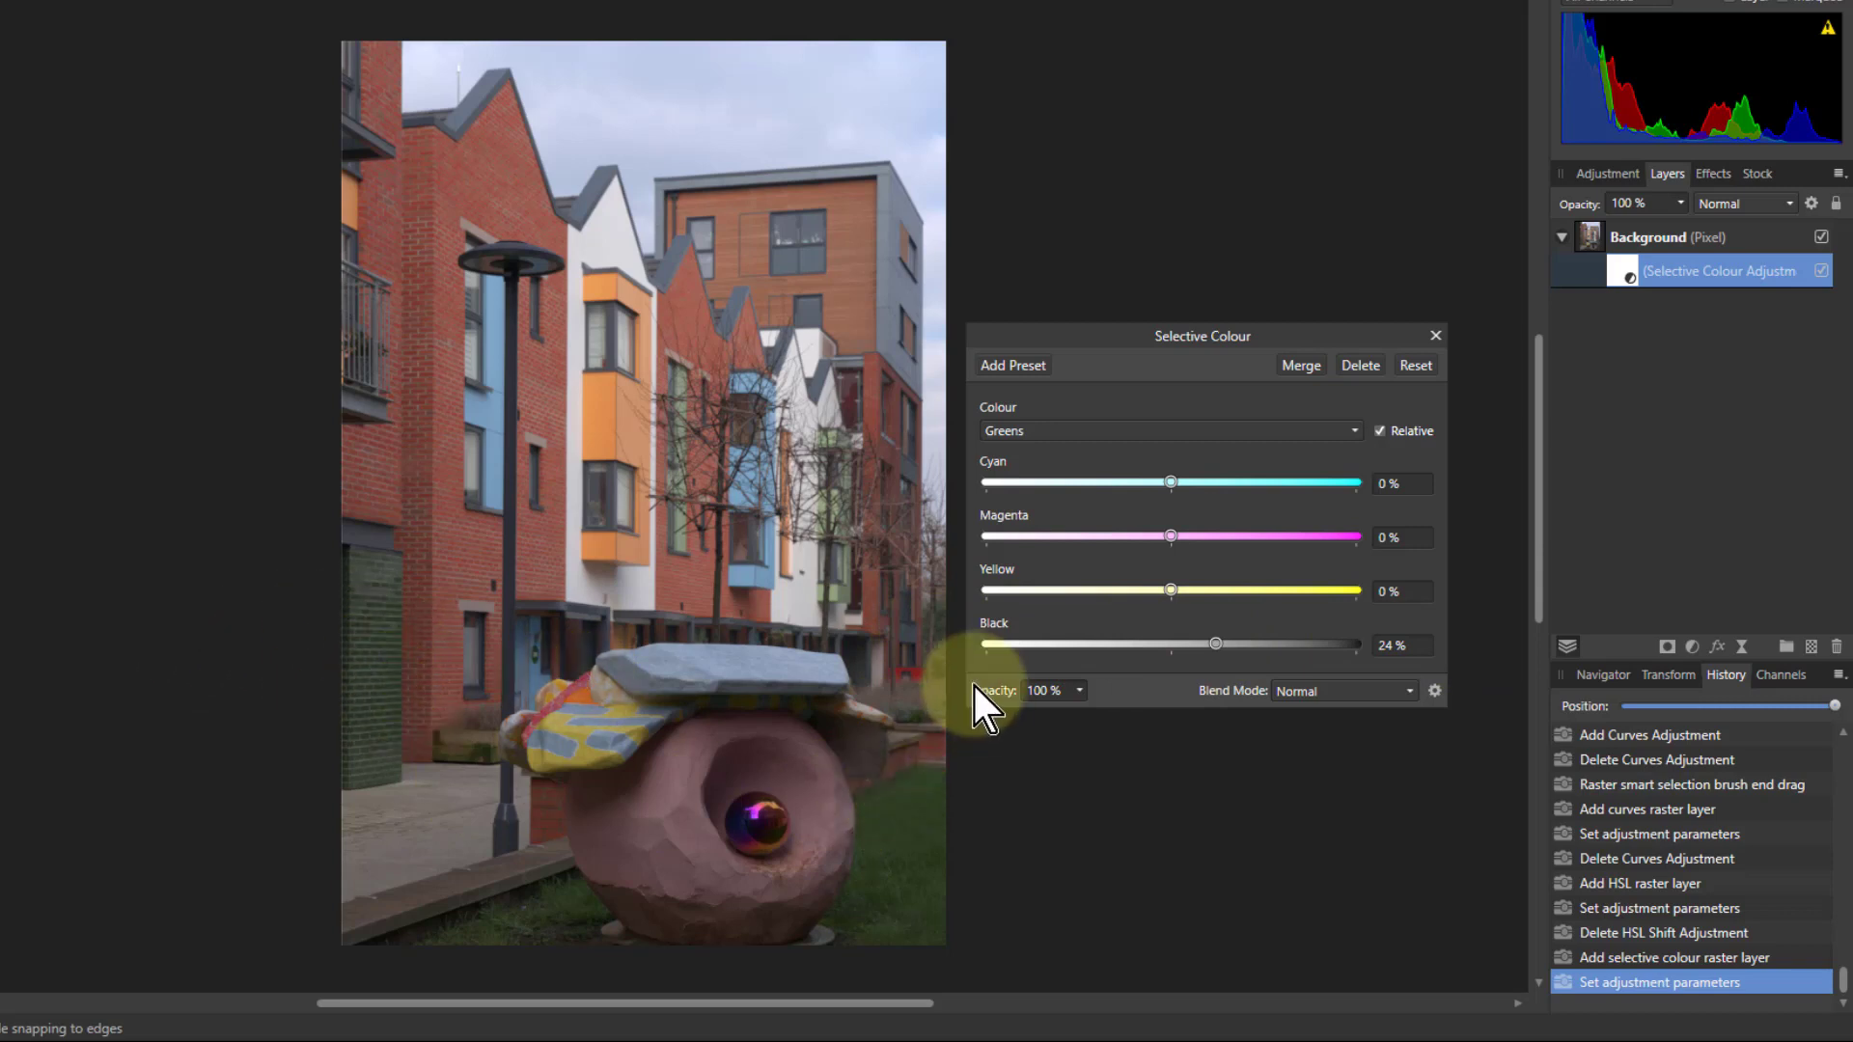
Switch to the Cyans range and leave Yellow at −8%, other sliders at 0%
click(1146, 436)
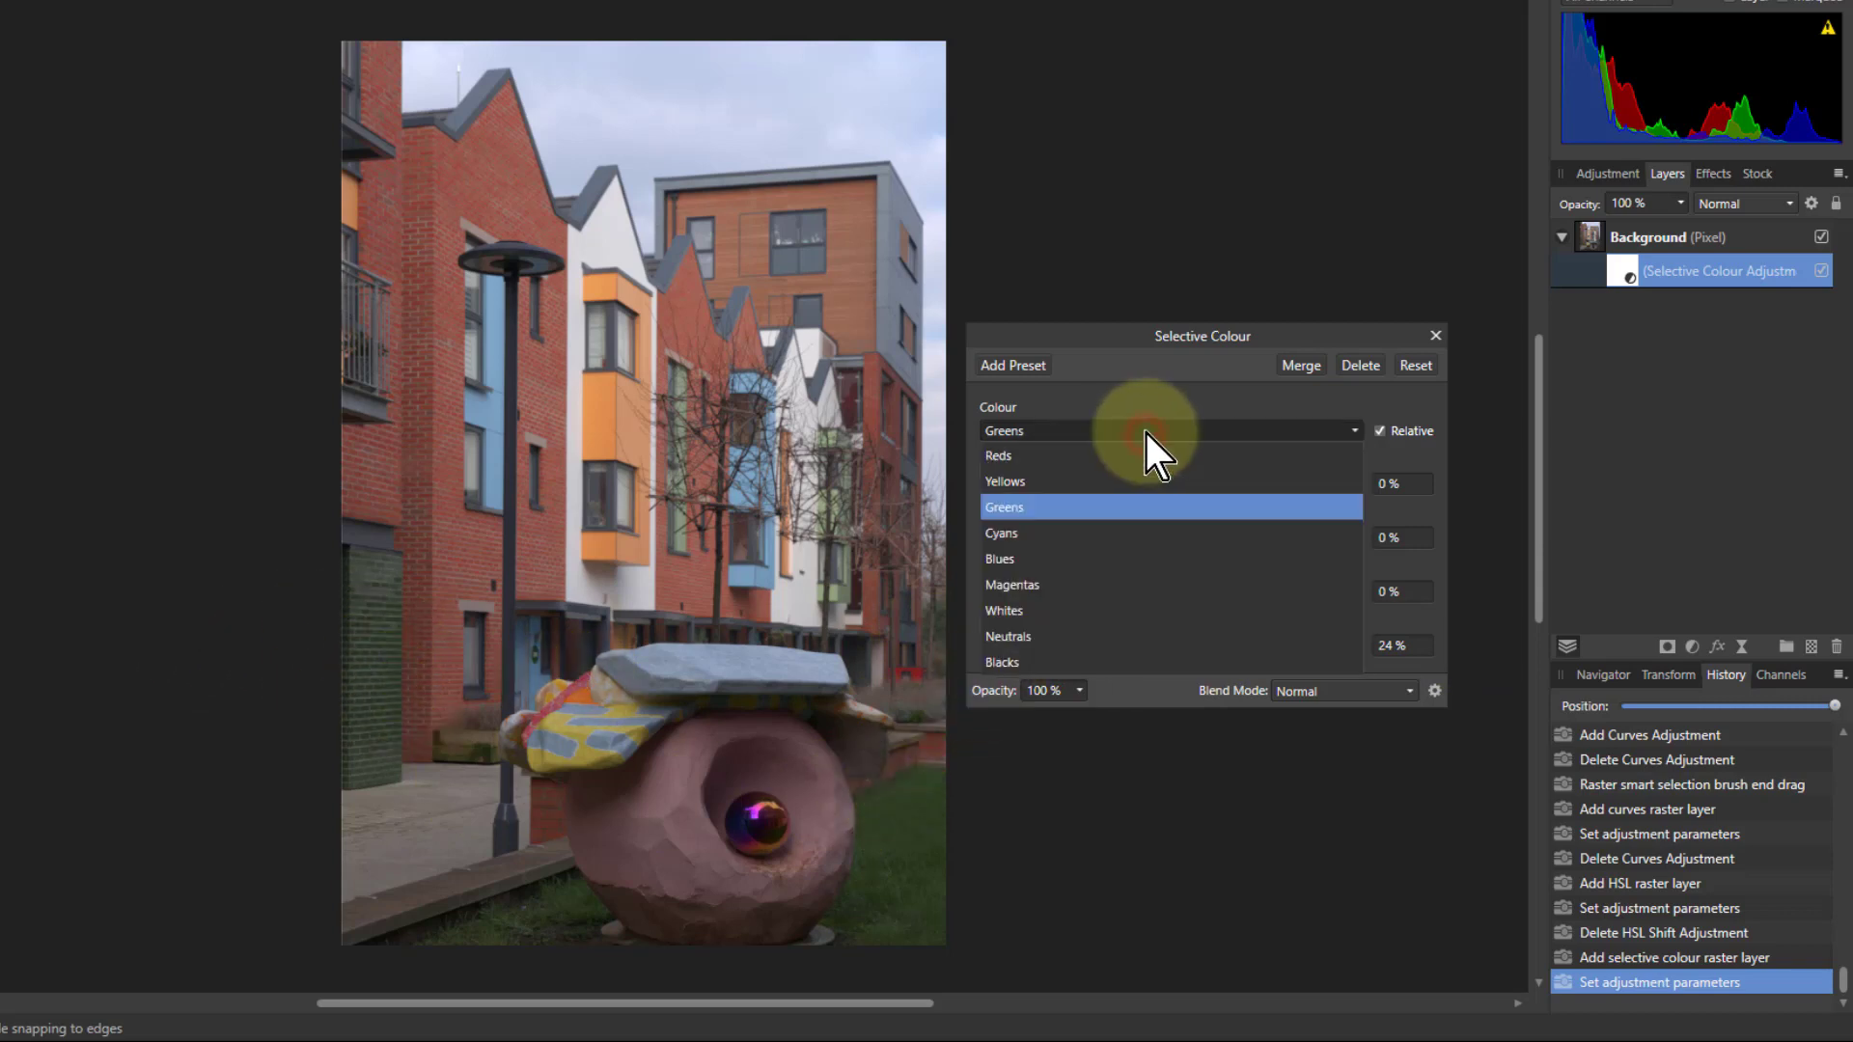
click(1141, 534)
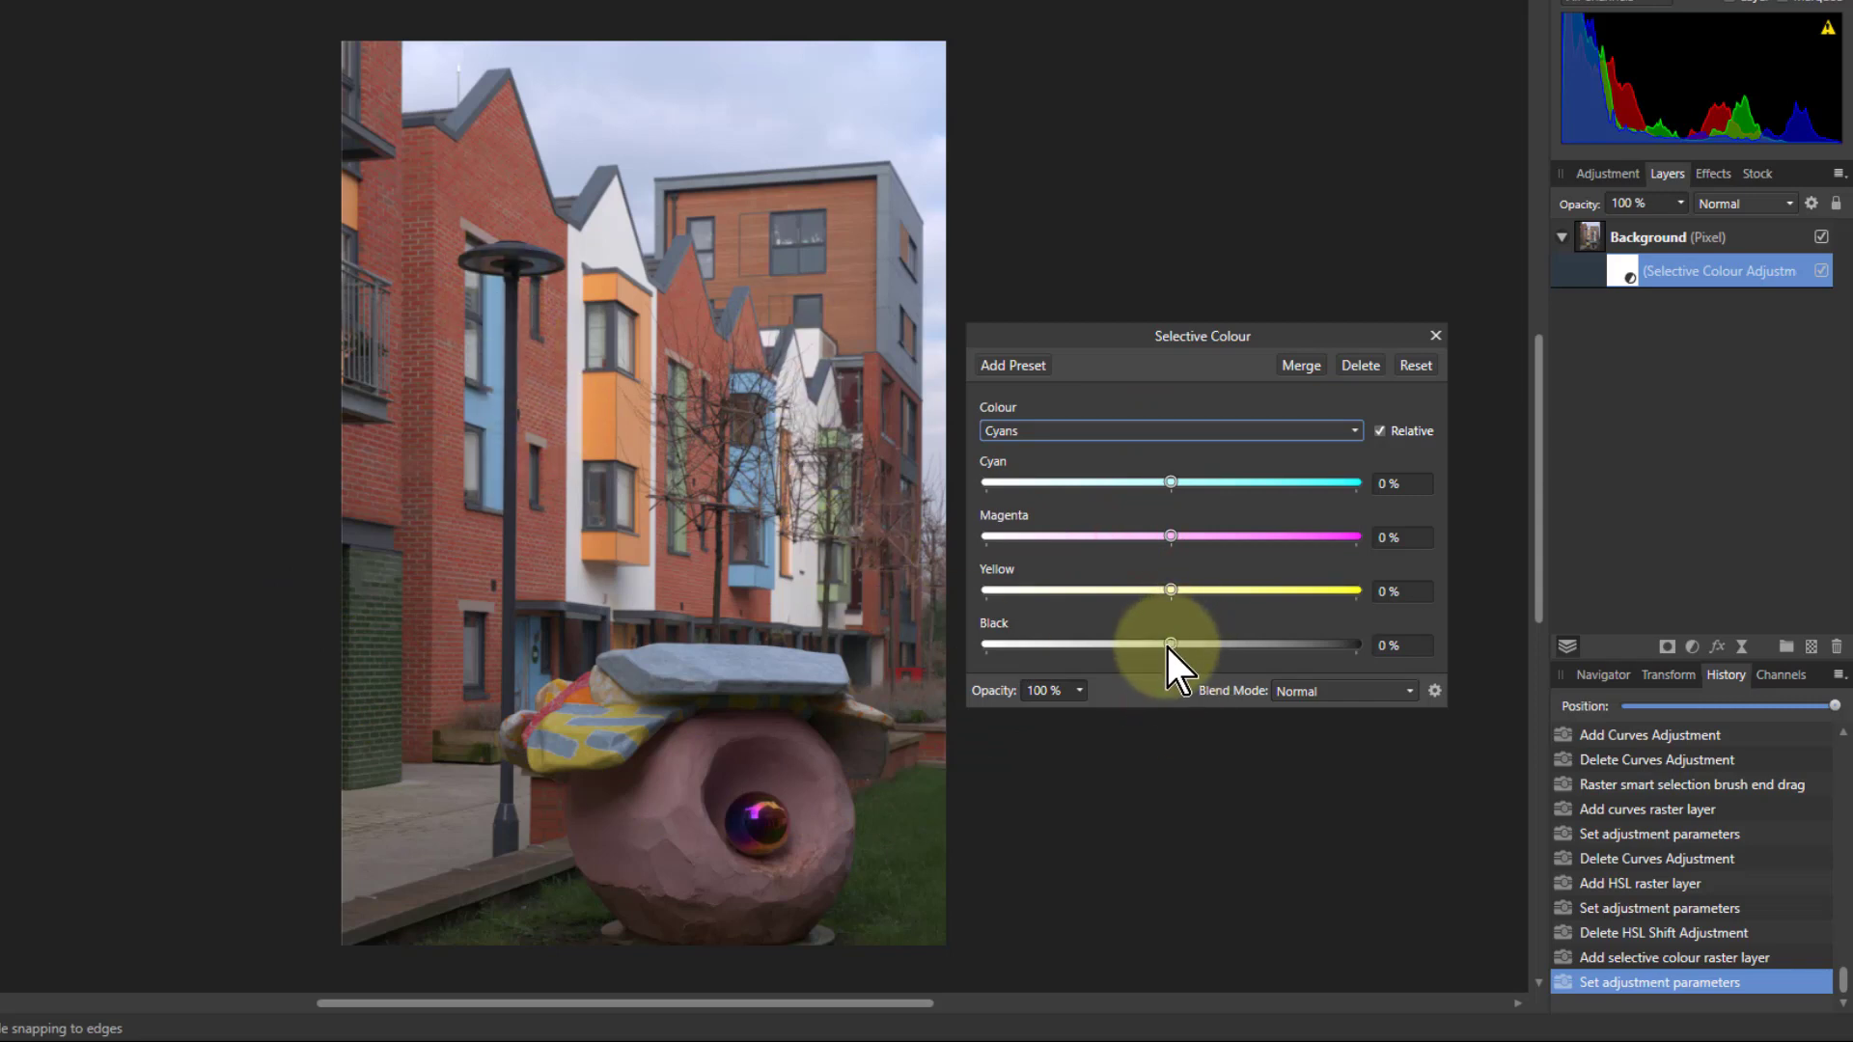
drag(1167, 649, 1334, 645)
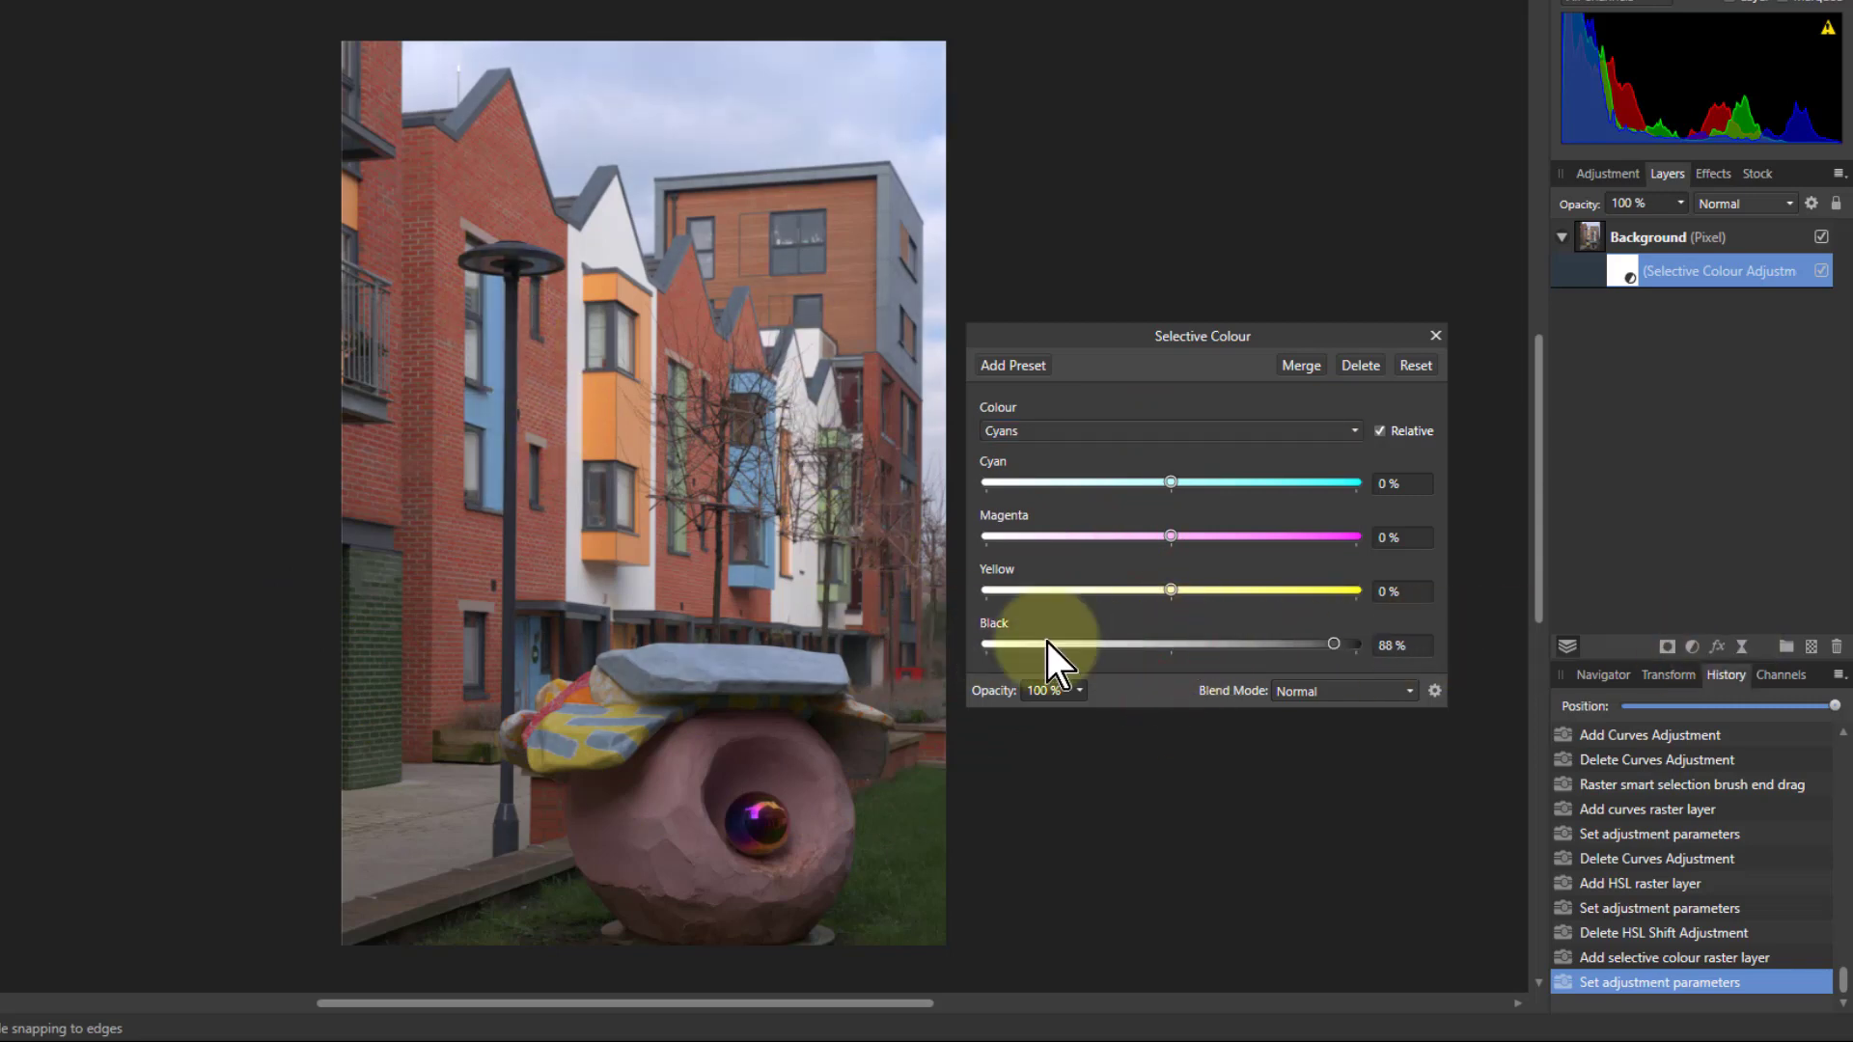
drag(1048, 645, 1171, 645)
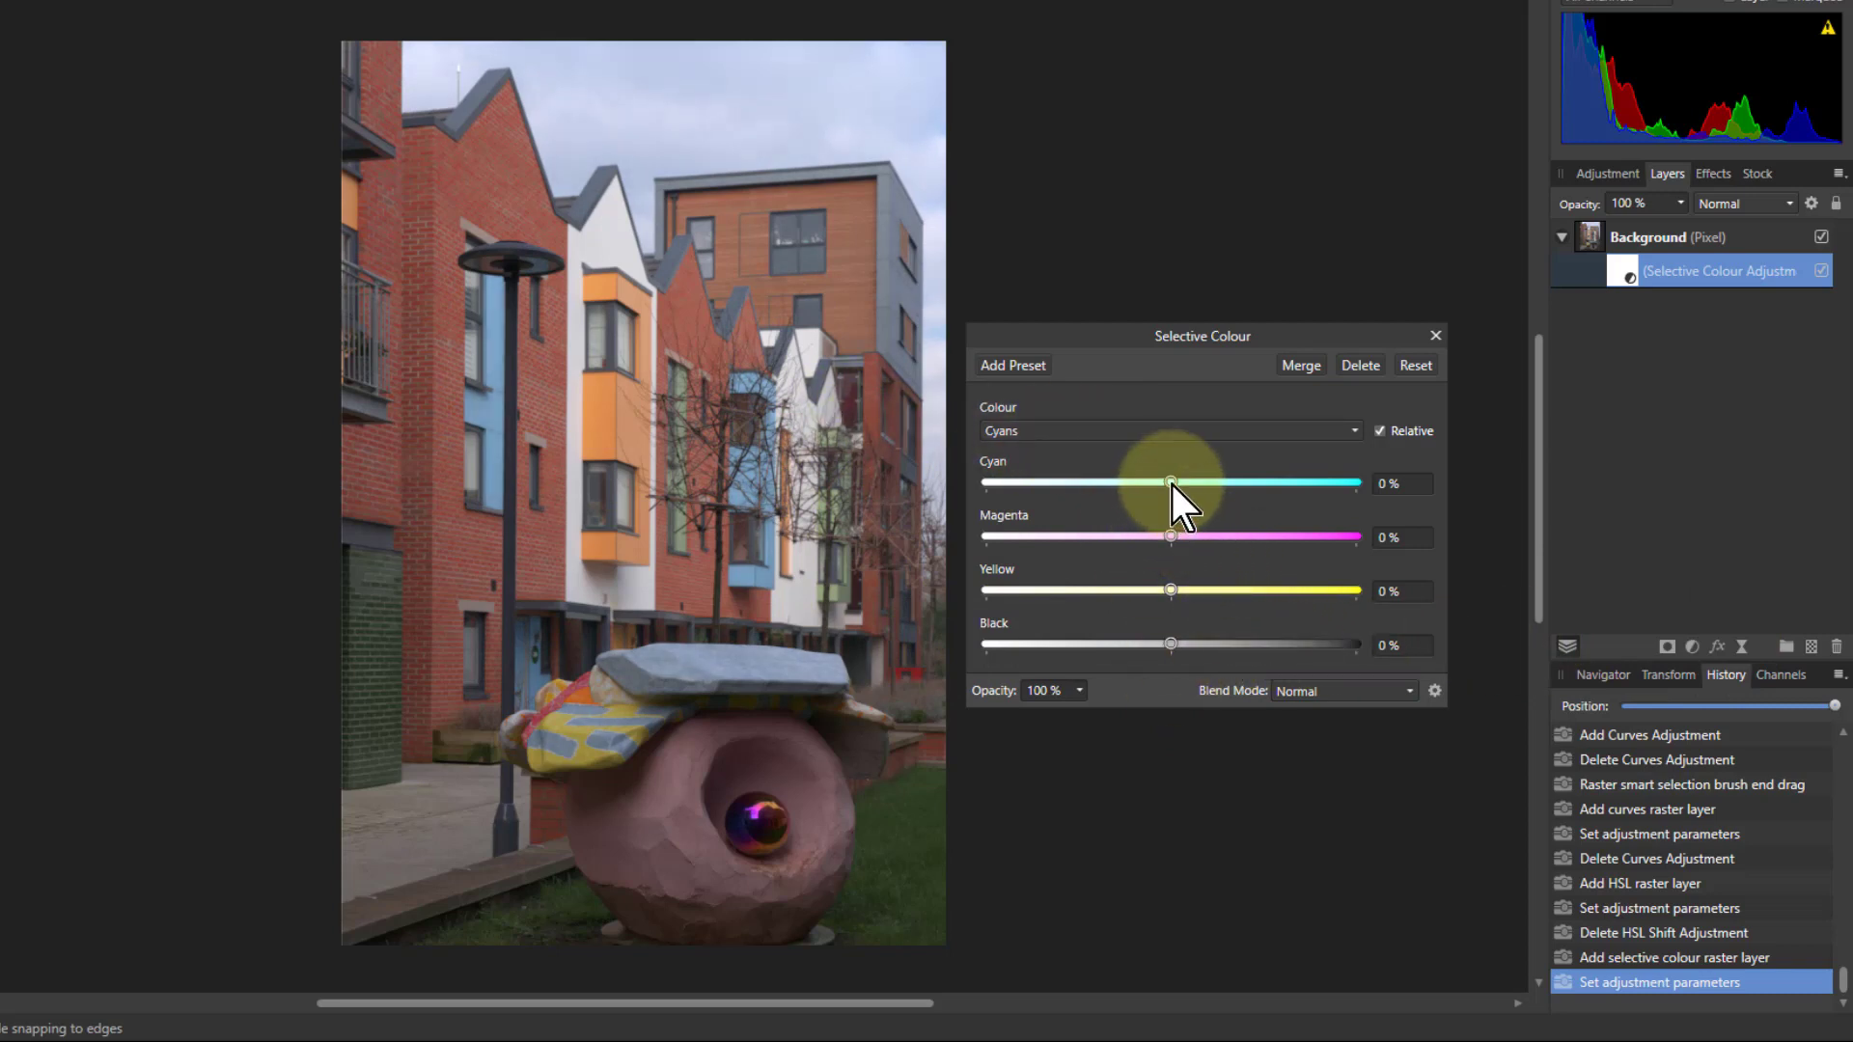
drag(1179, 485, 965, 496)
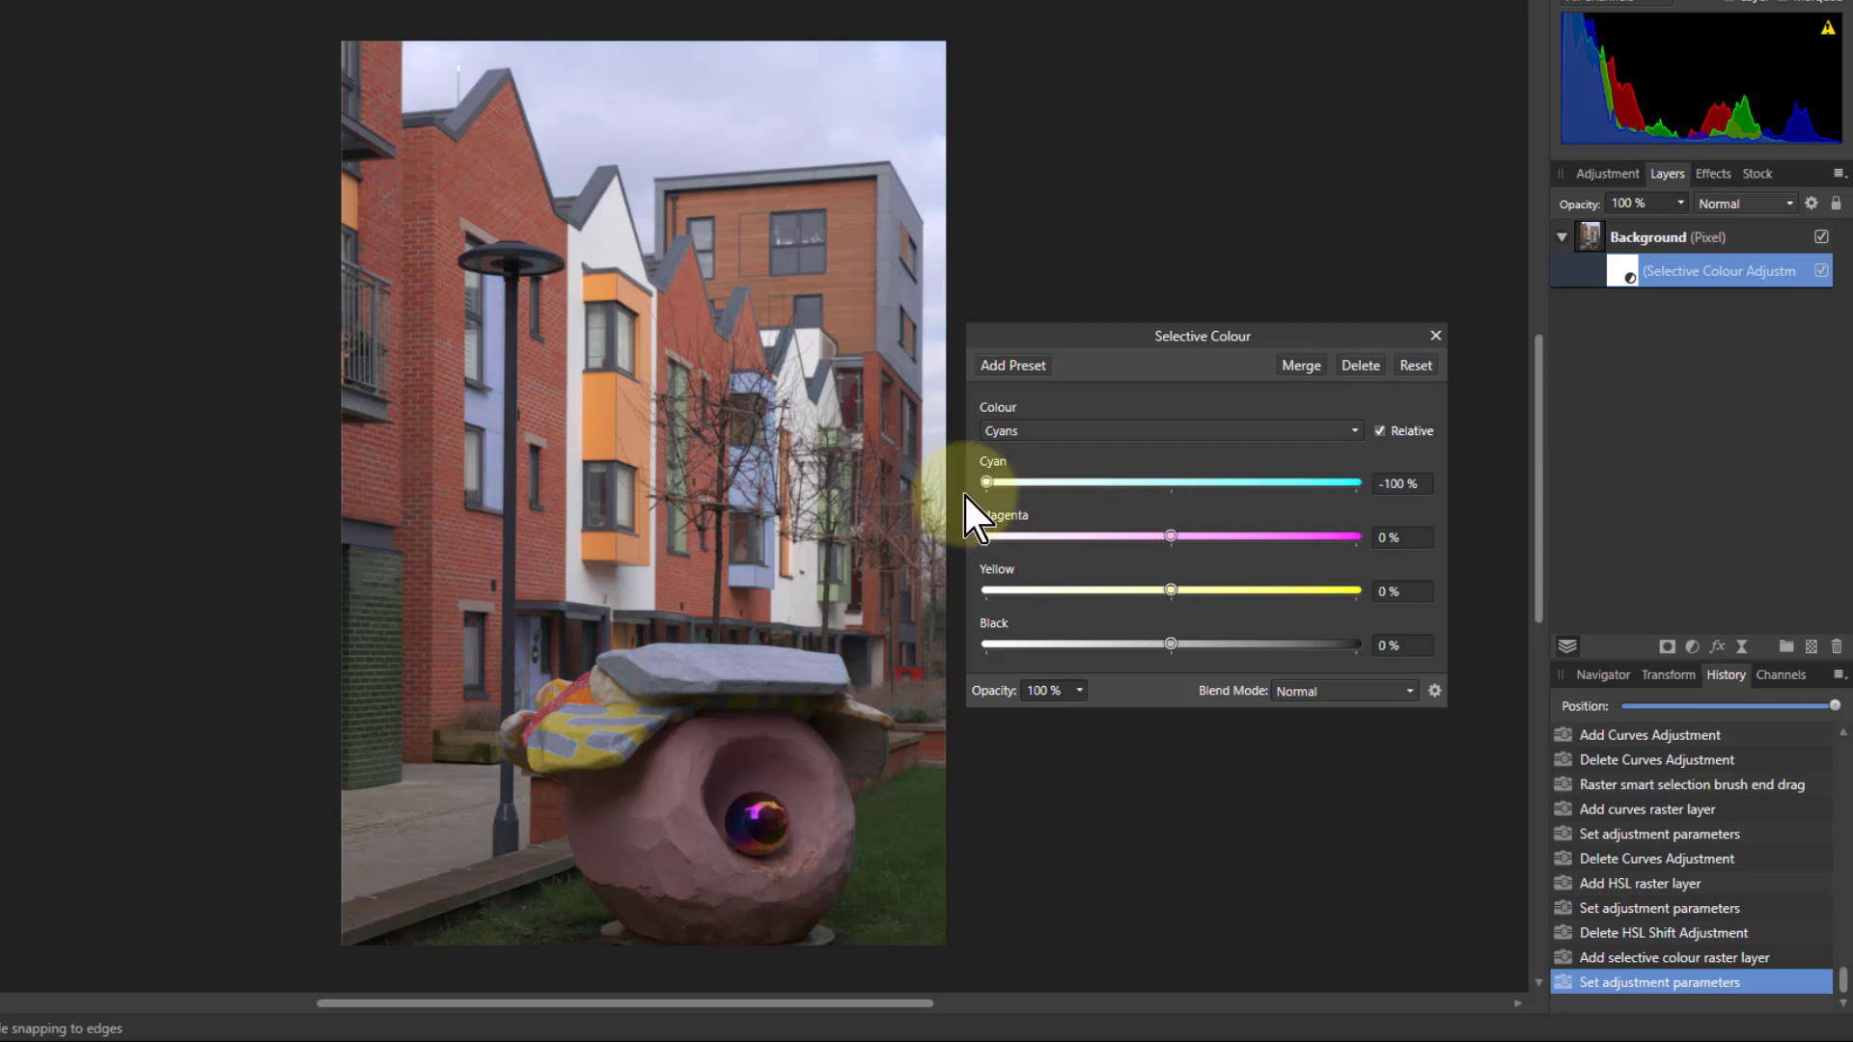
drag(965, 496, 1176, 516)
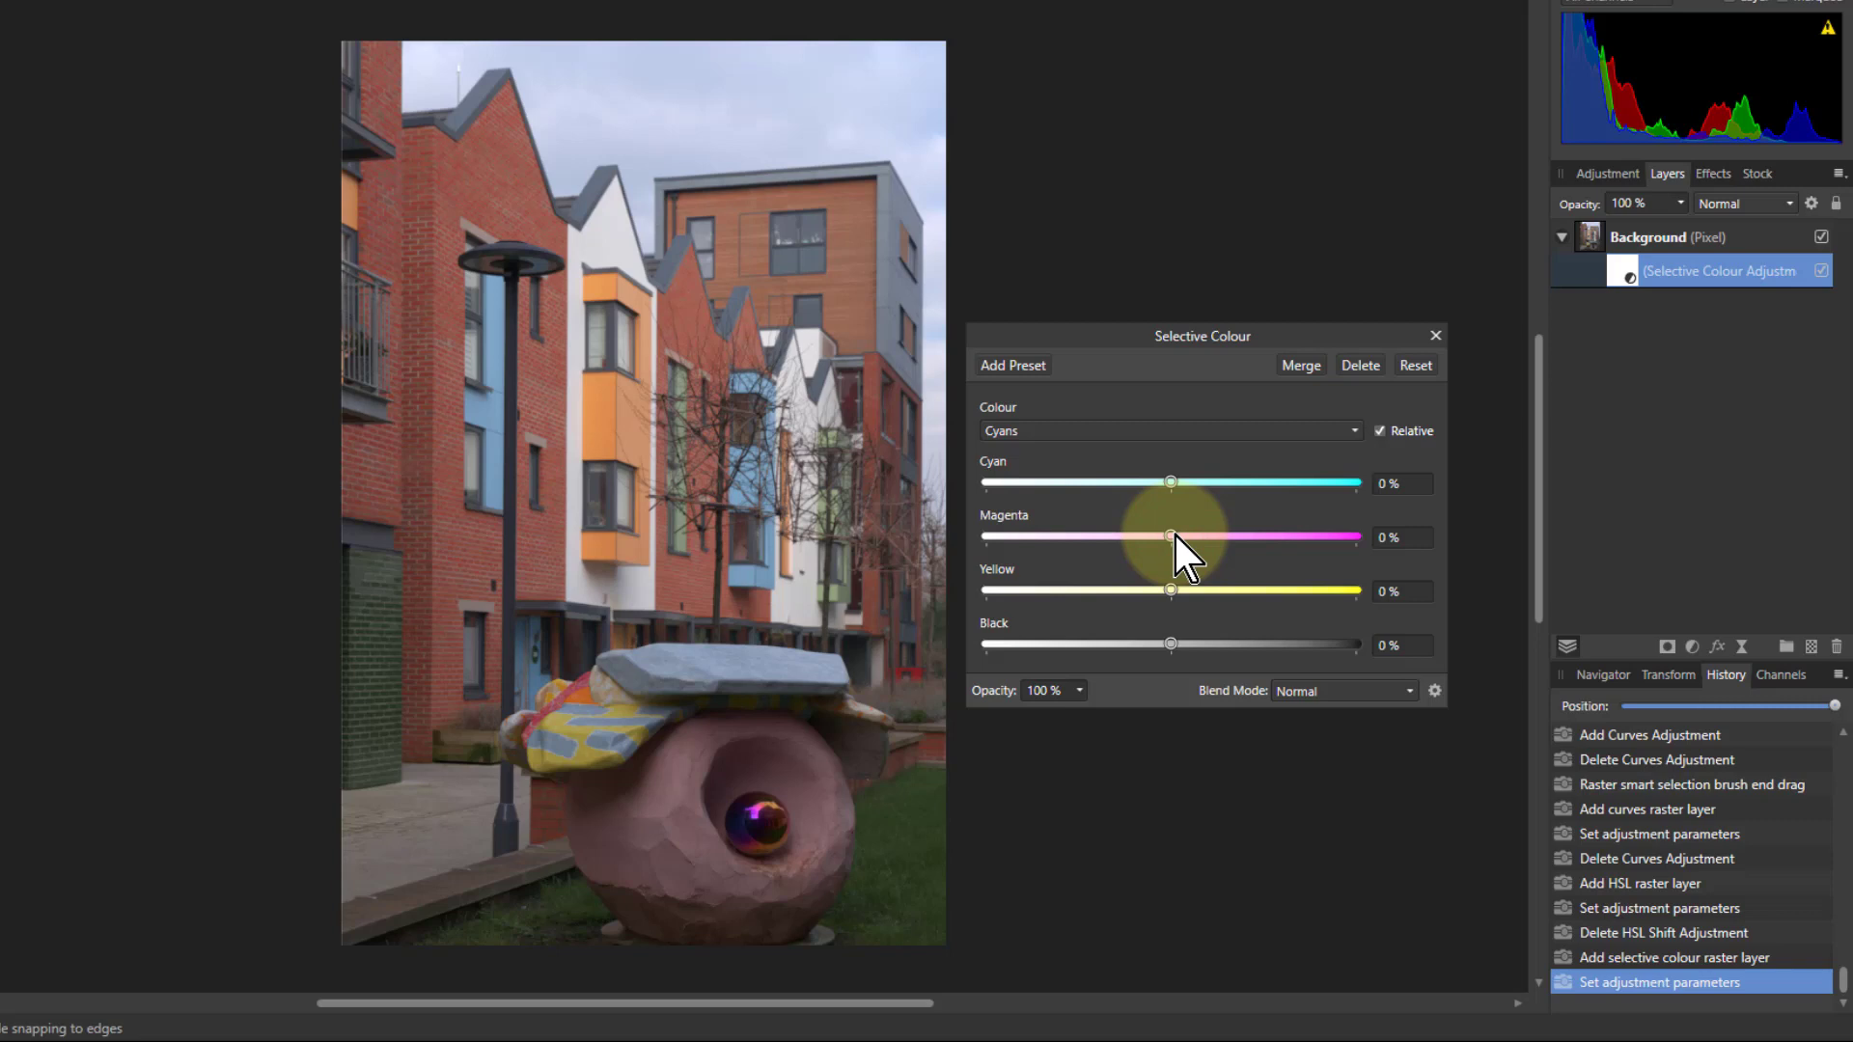
drag(1177, 537, 1158, 608)
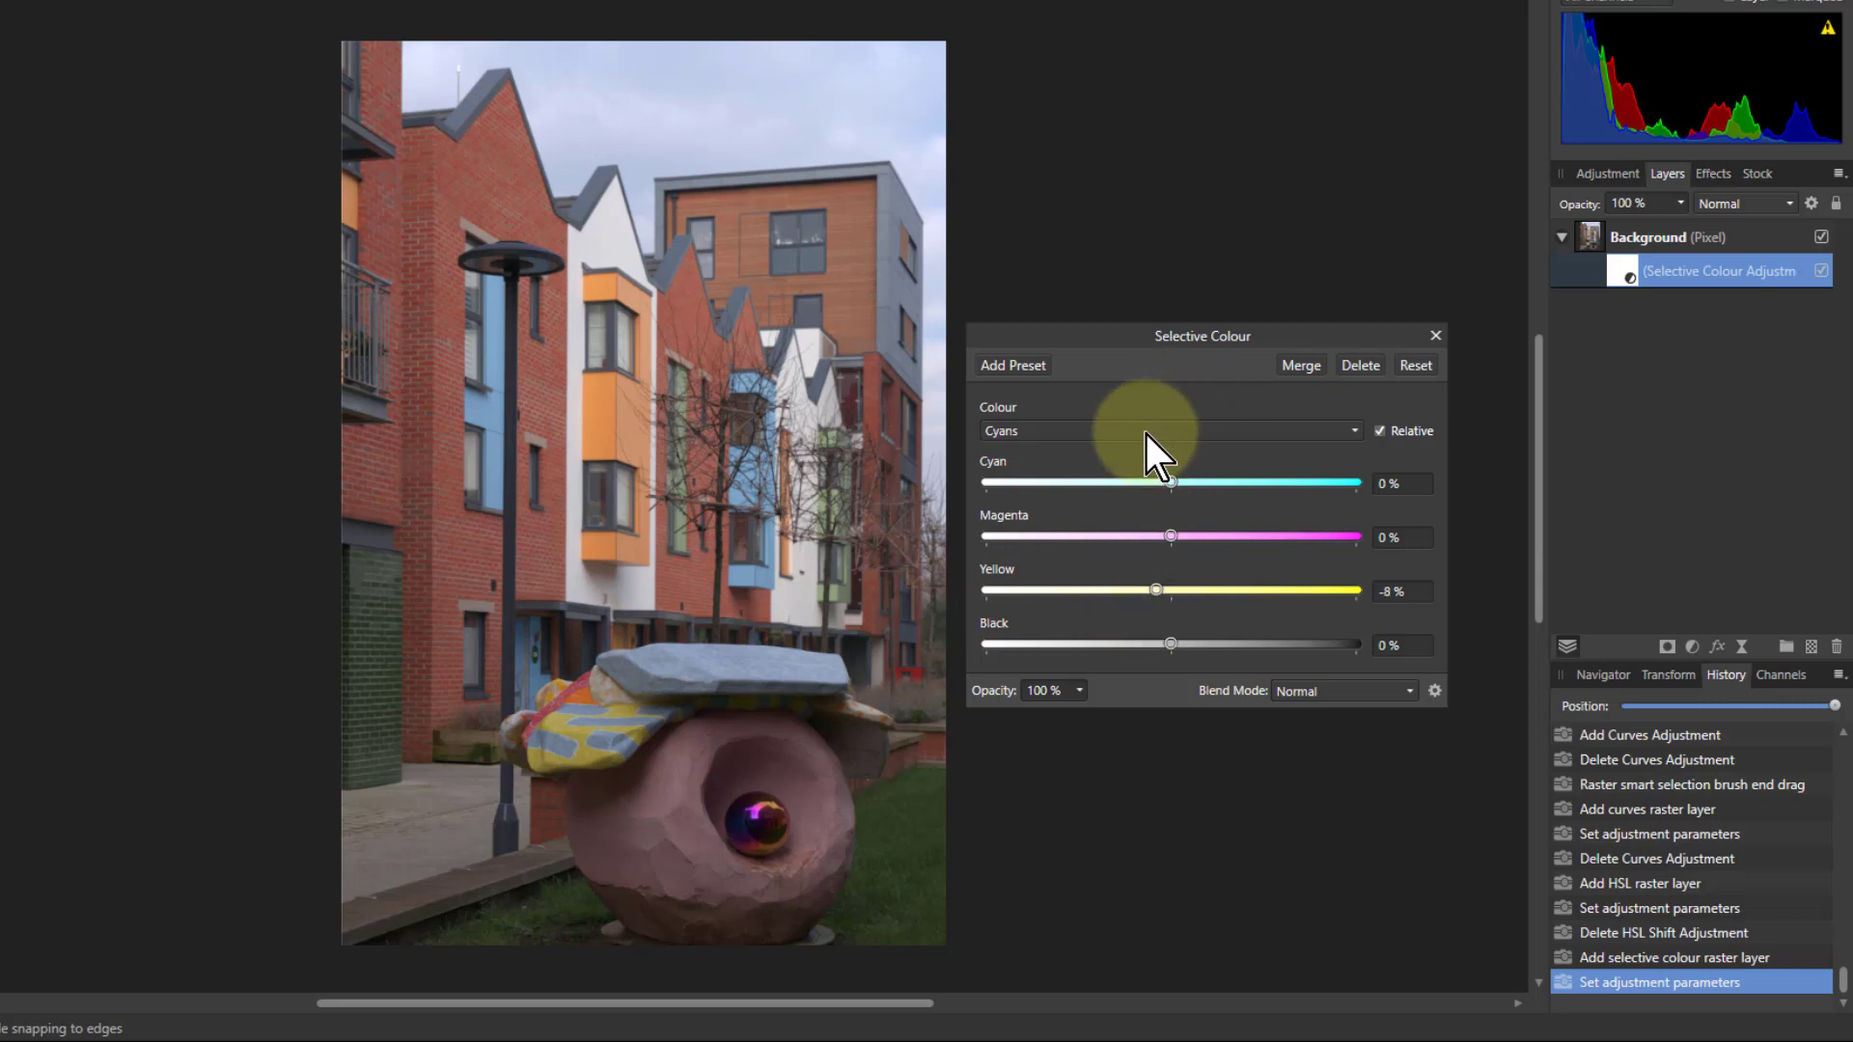
Set the Blues range to Cyan 43%, Magenta 31%, Yellow 25%, Black 0%
click(1143, 434)
click(1132, 558)
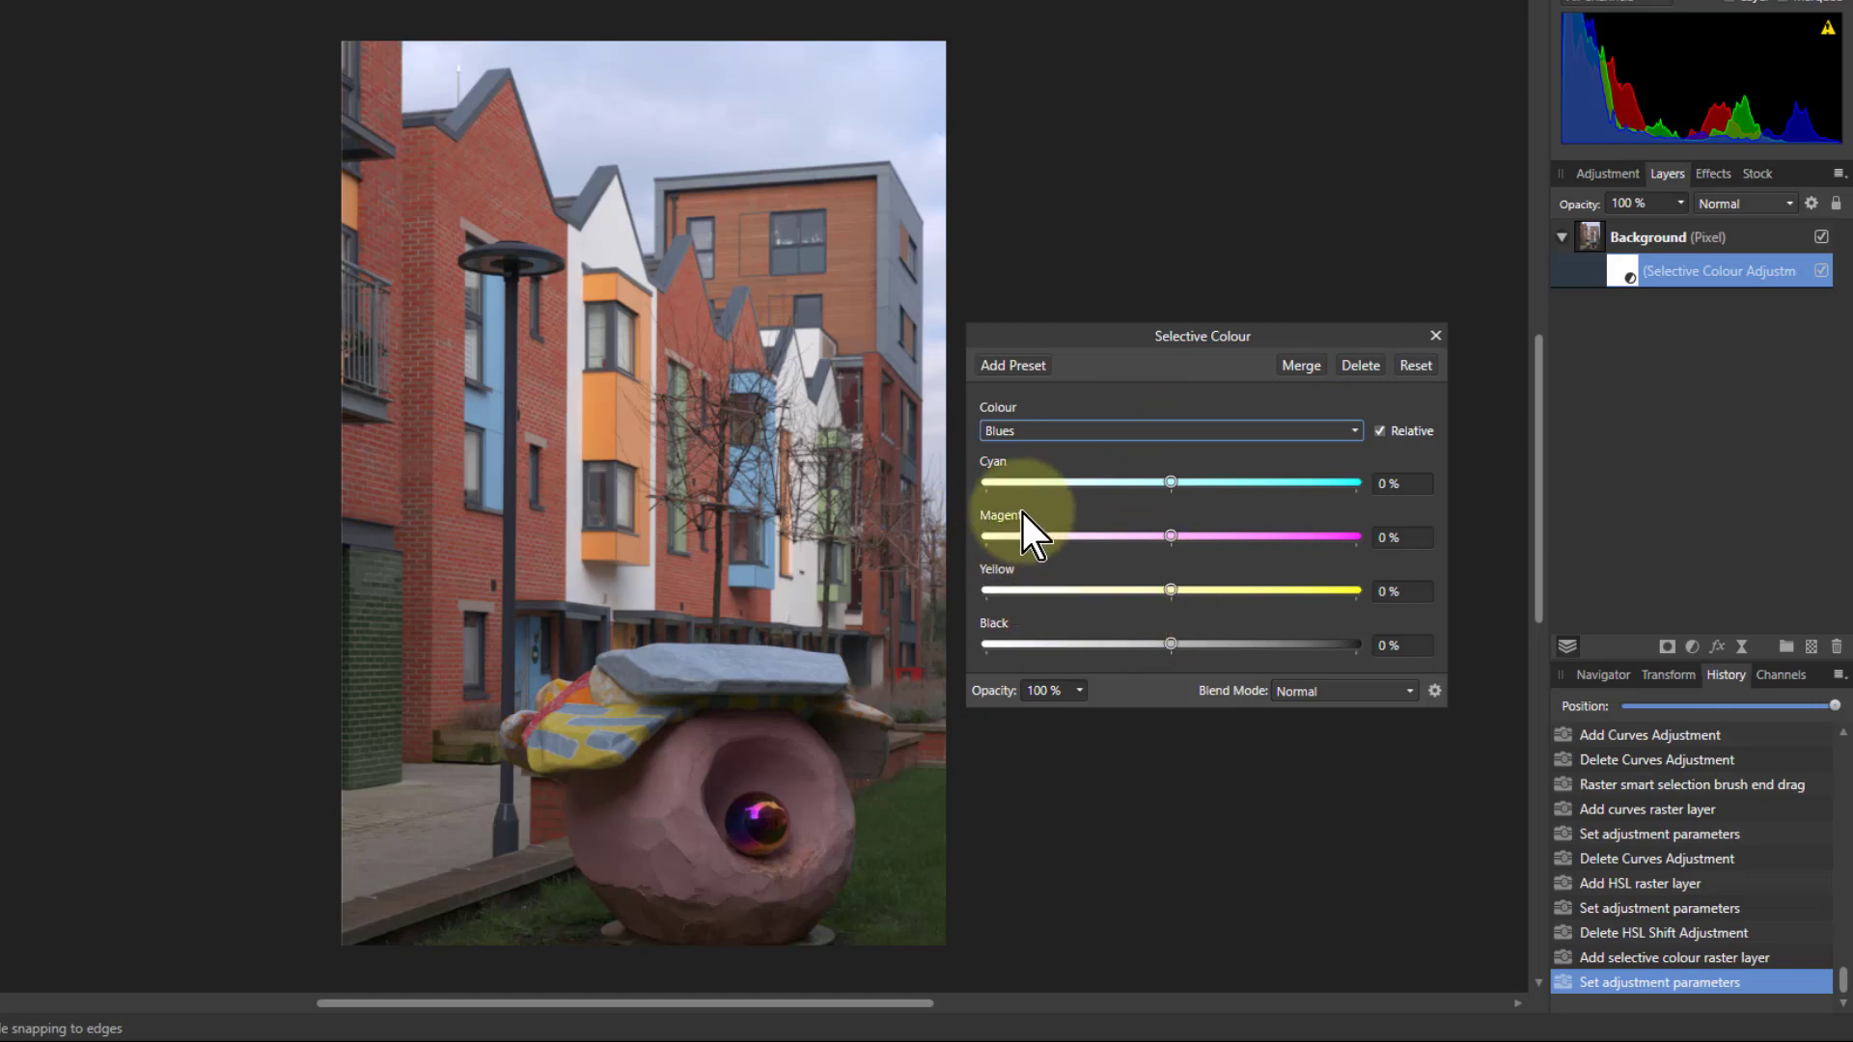
drag(1168, 488, 1003, 490)
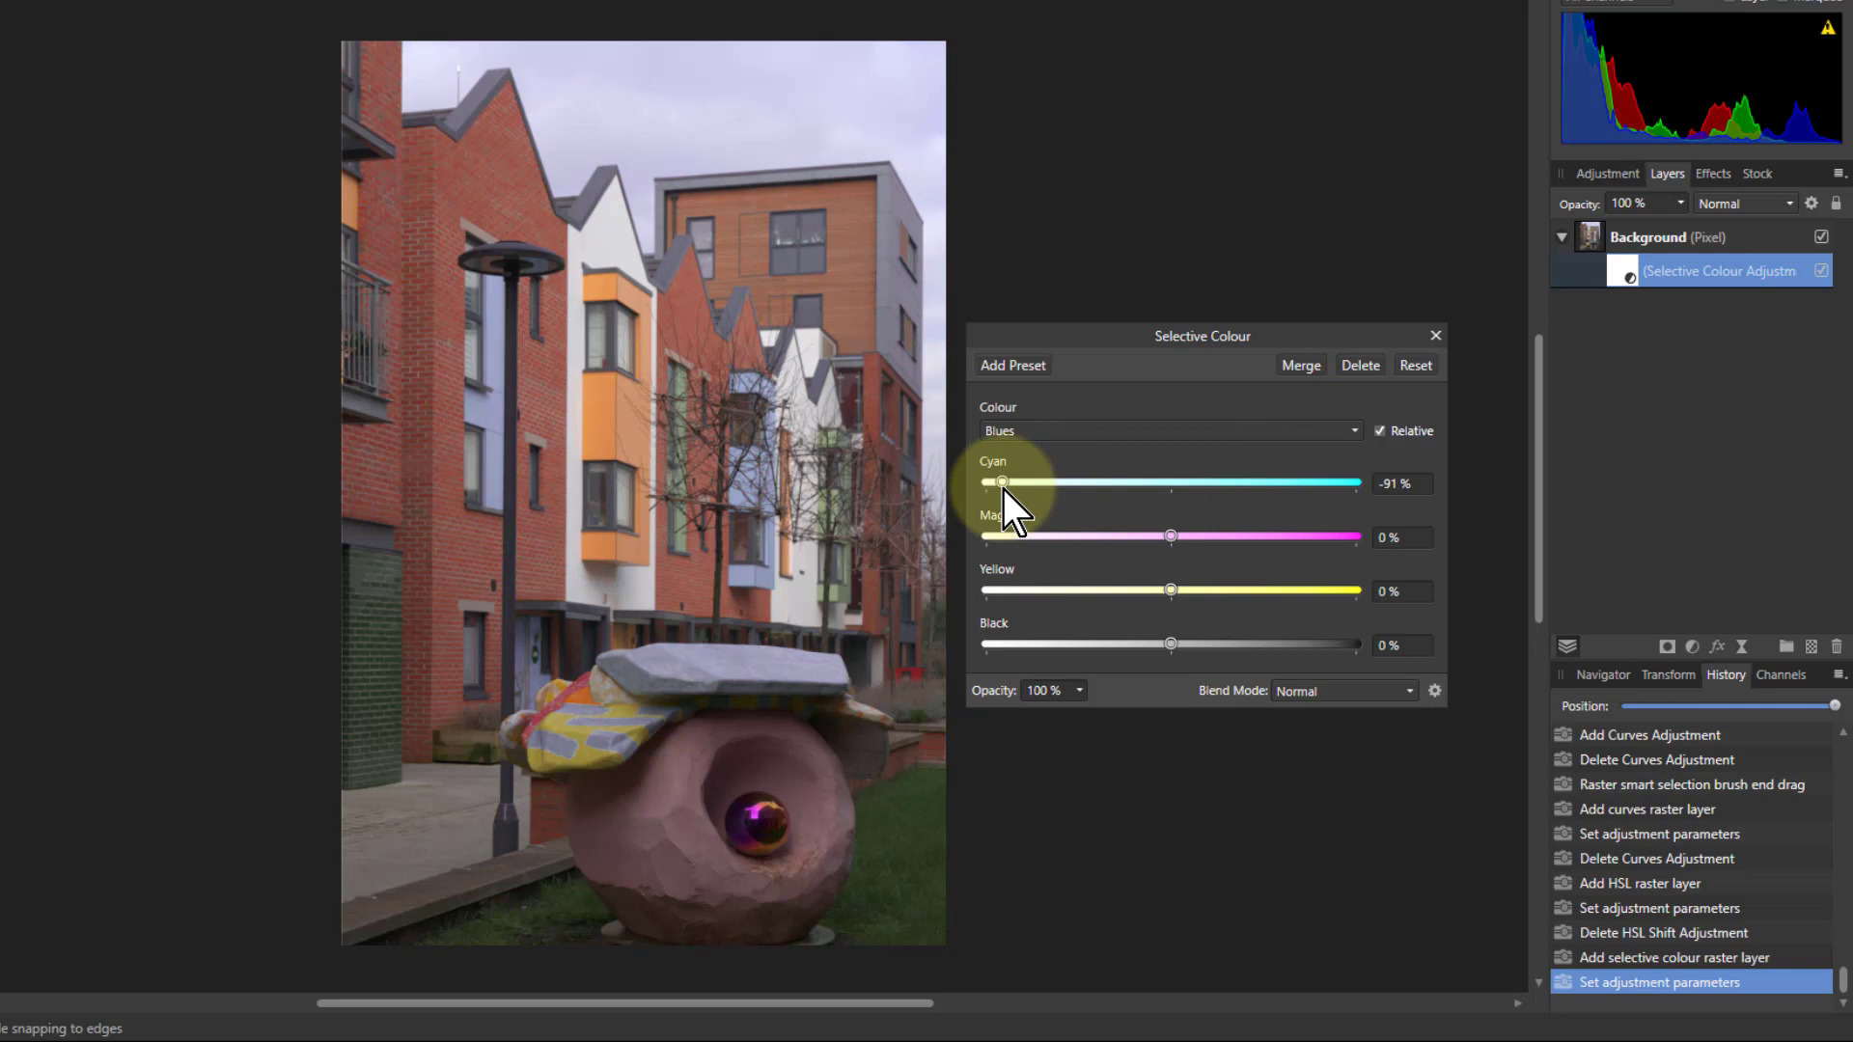
drag(1131, 513, 1252, 502)
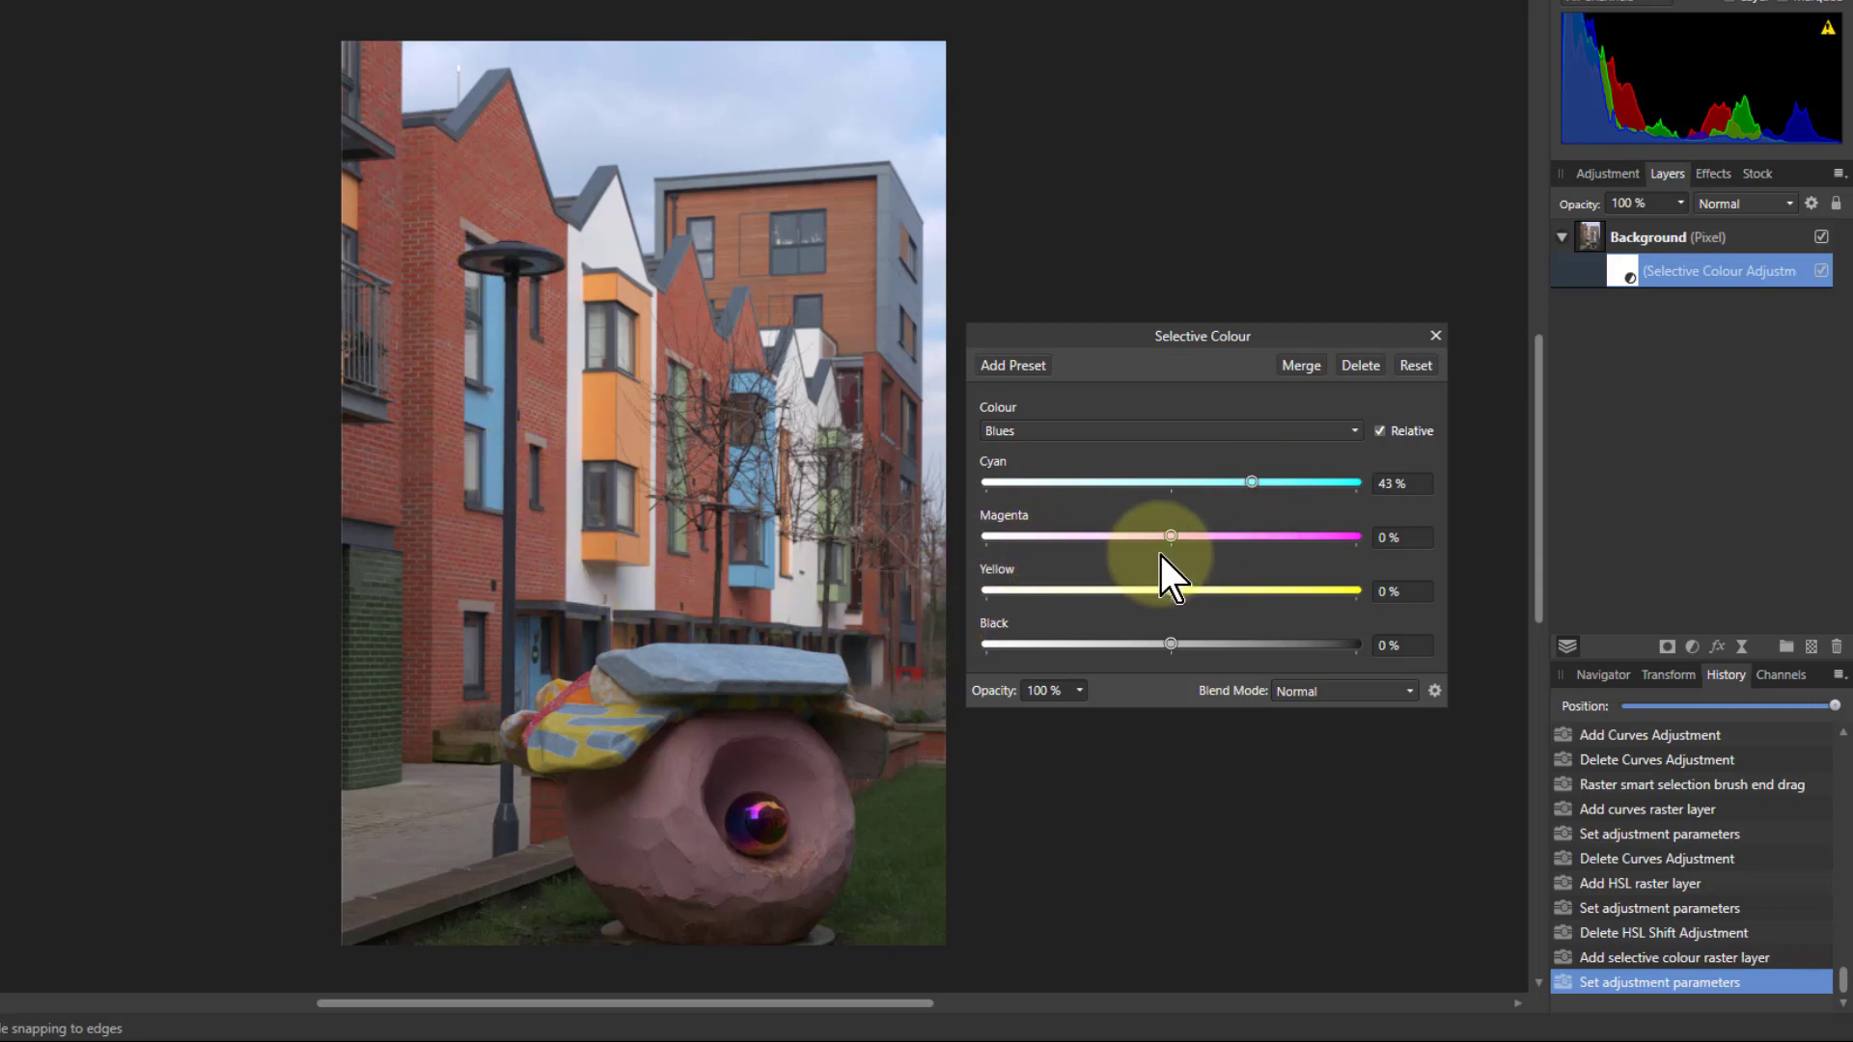
drag(1173, 534, 1222, 610)
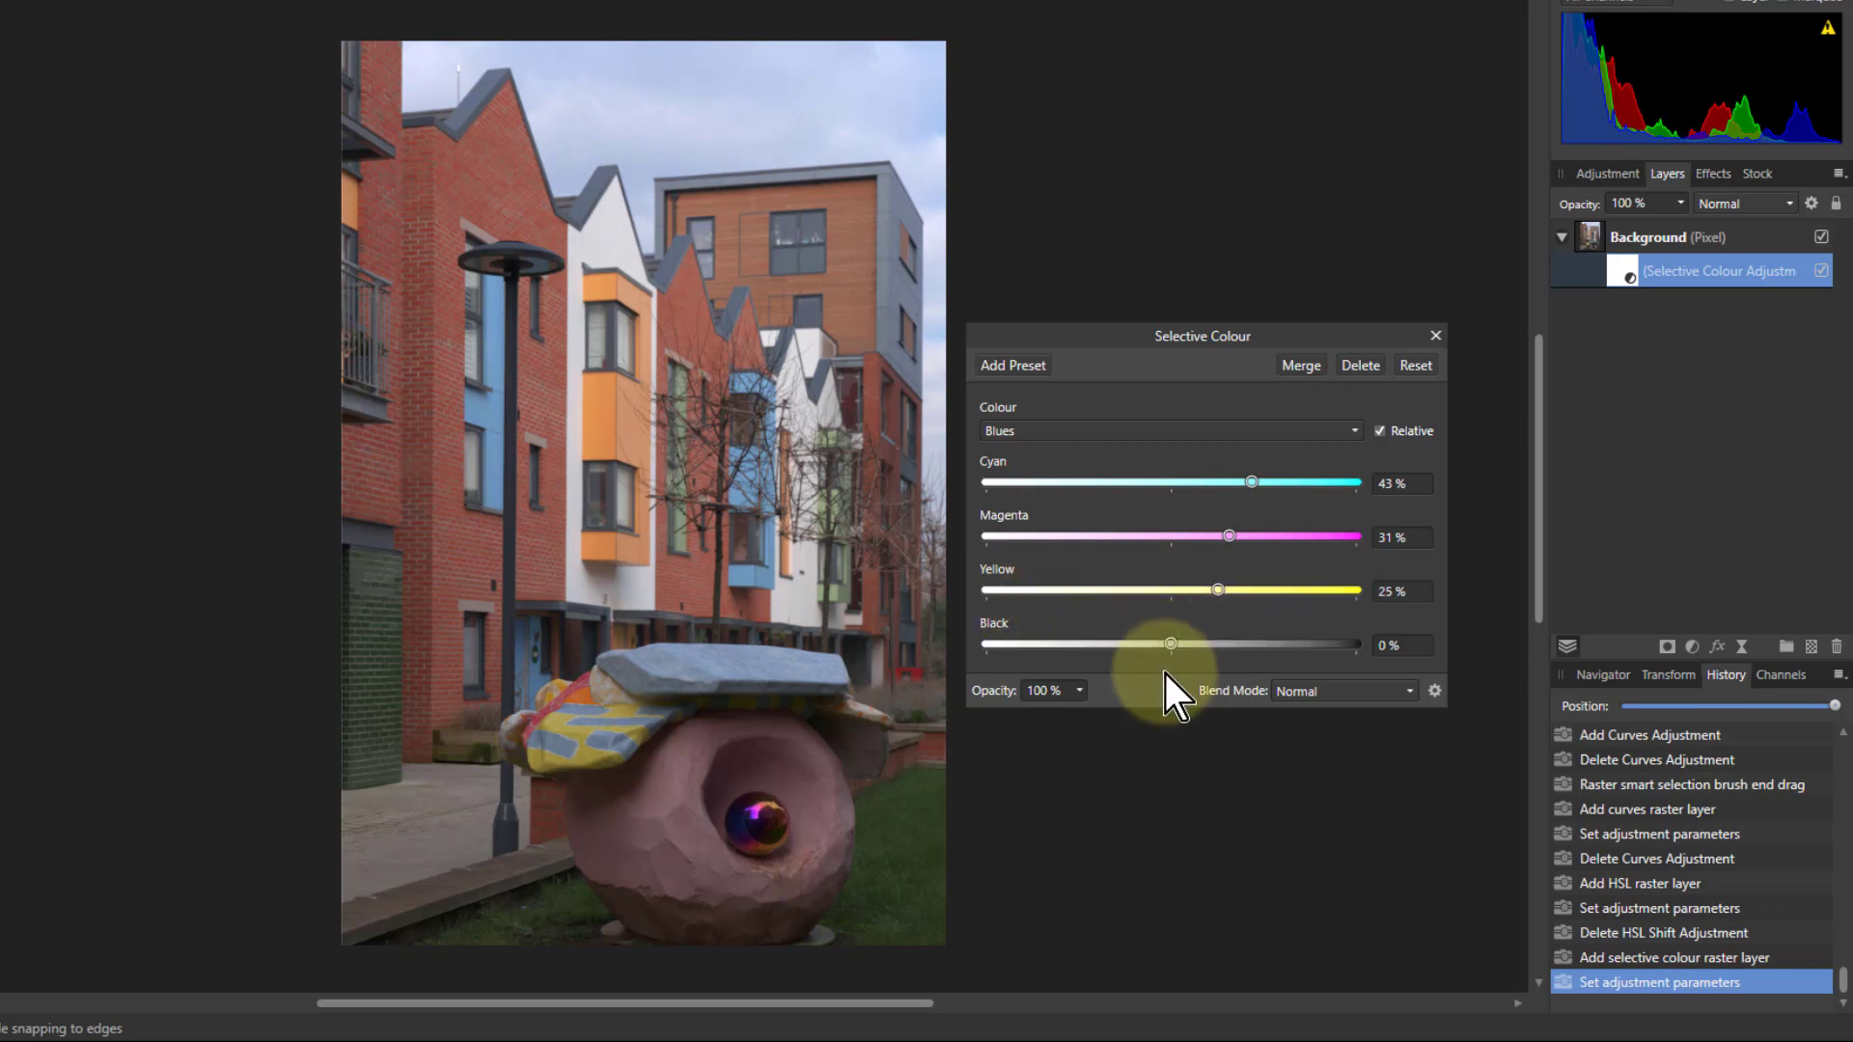
mouse_move(1173, 647)
mouse_down()
mouse_move(1270, 647)
mouse_move(1167, 641)
mouse_move(1144, 686)
mouse_move(1311, 669)
mouse_move(1173, 681)
mouse_up()
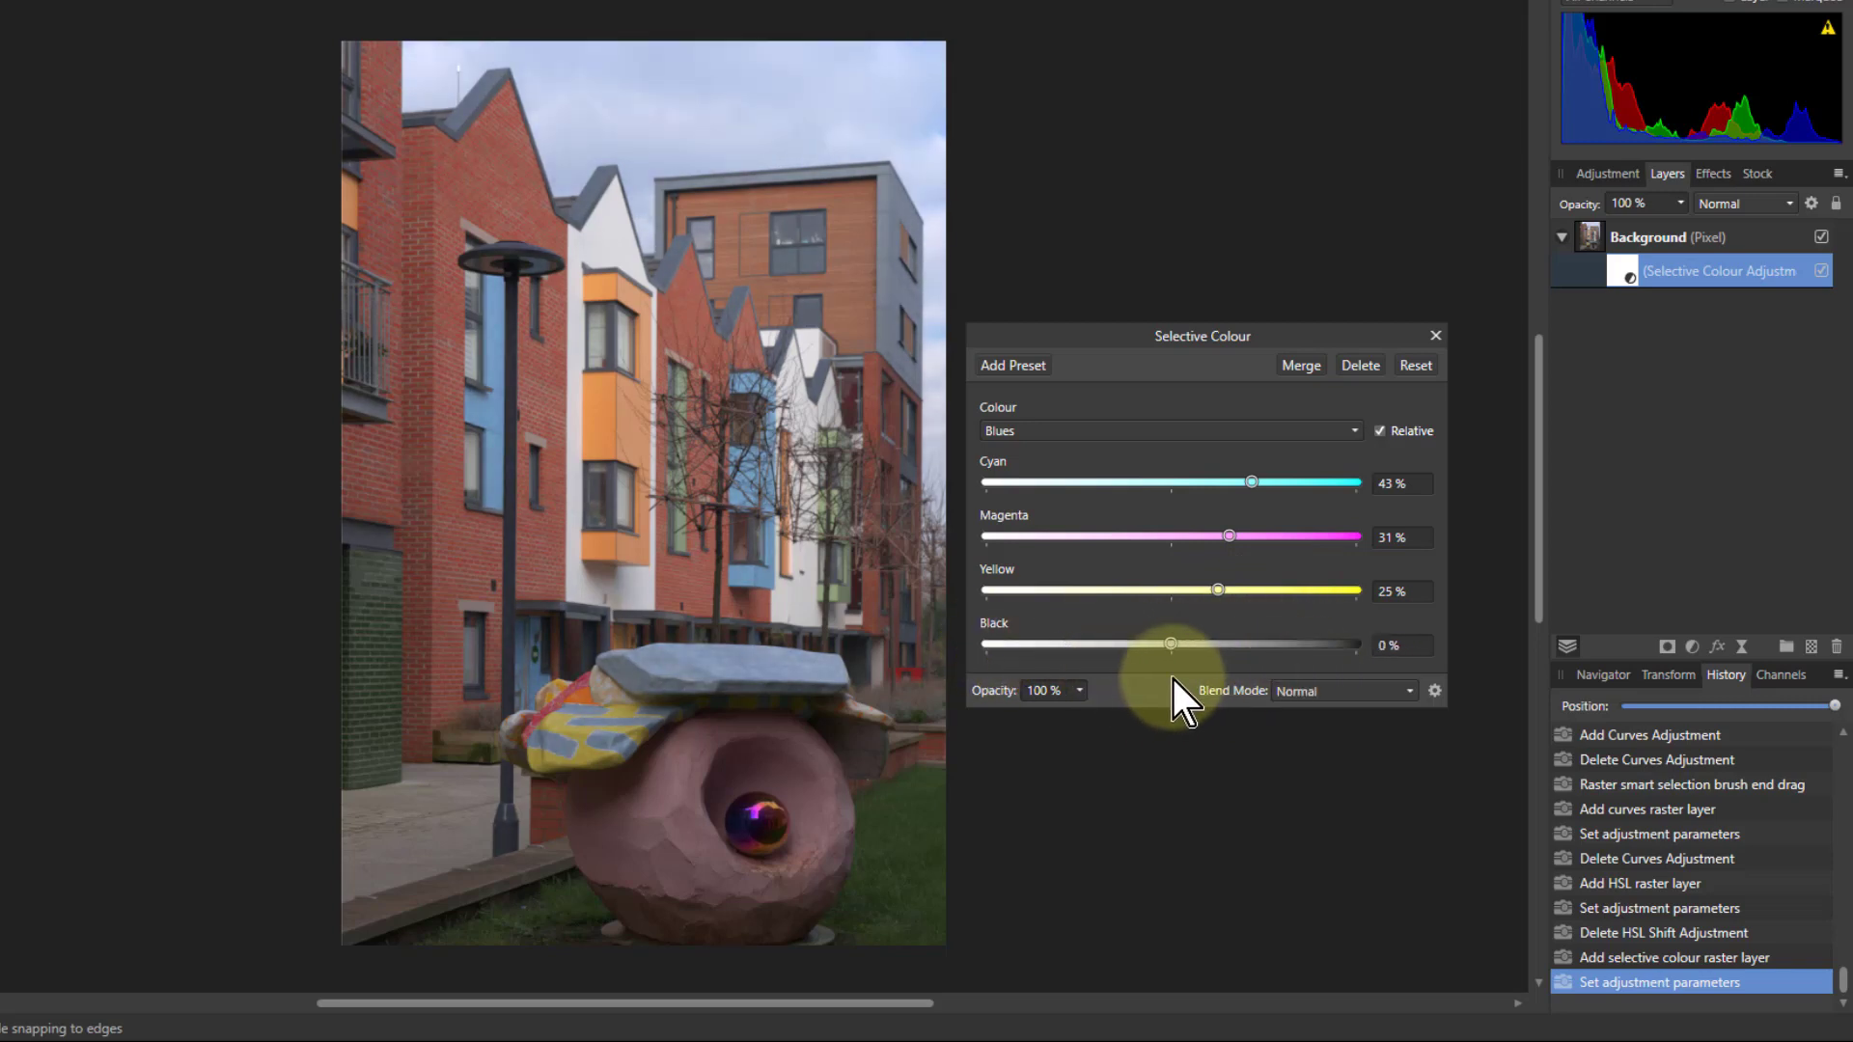
Switch to the Magentas range and set its Black to 100%
click(1089, 434)
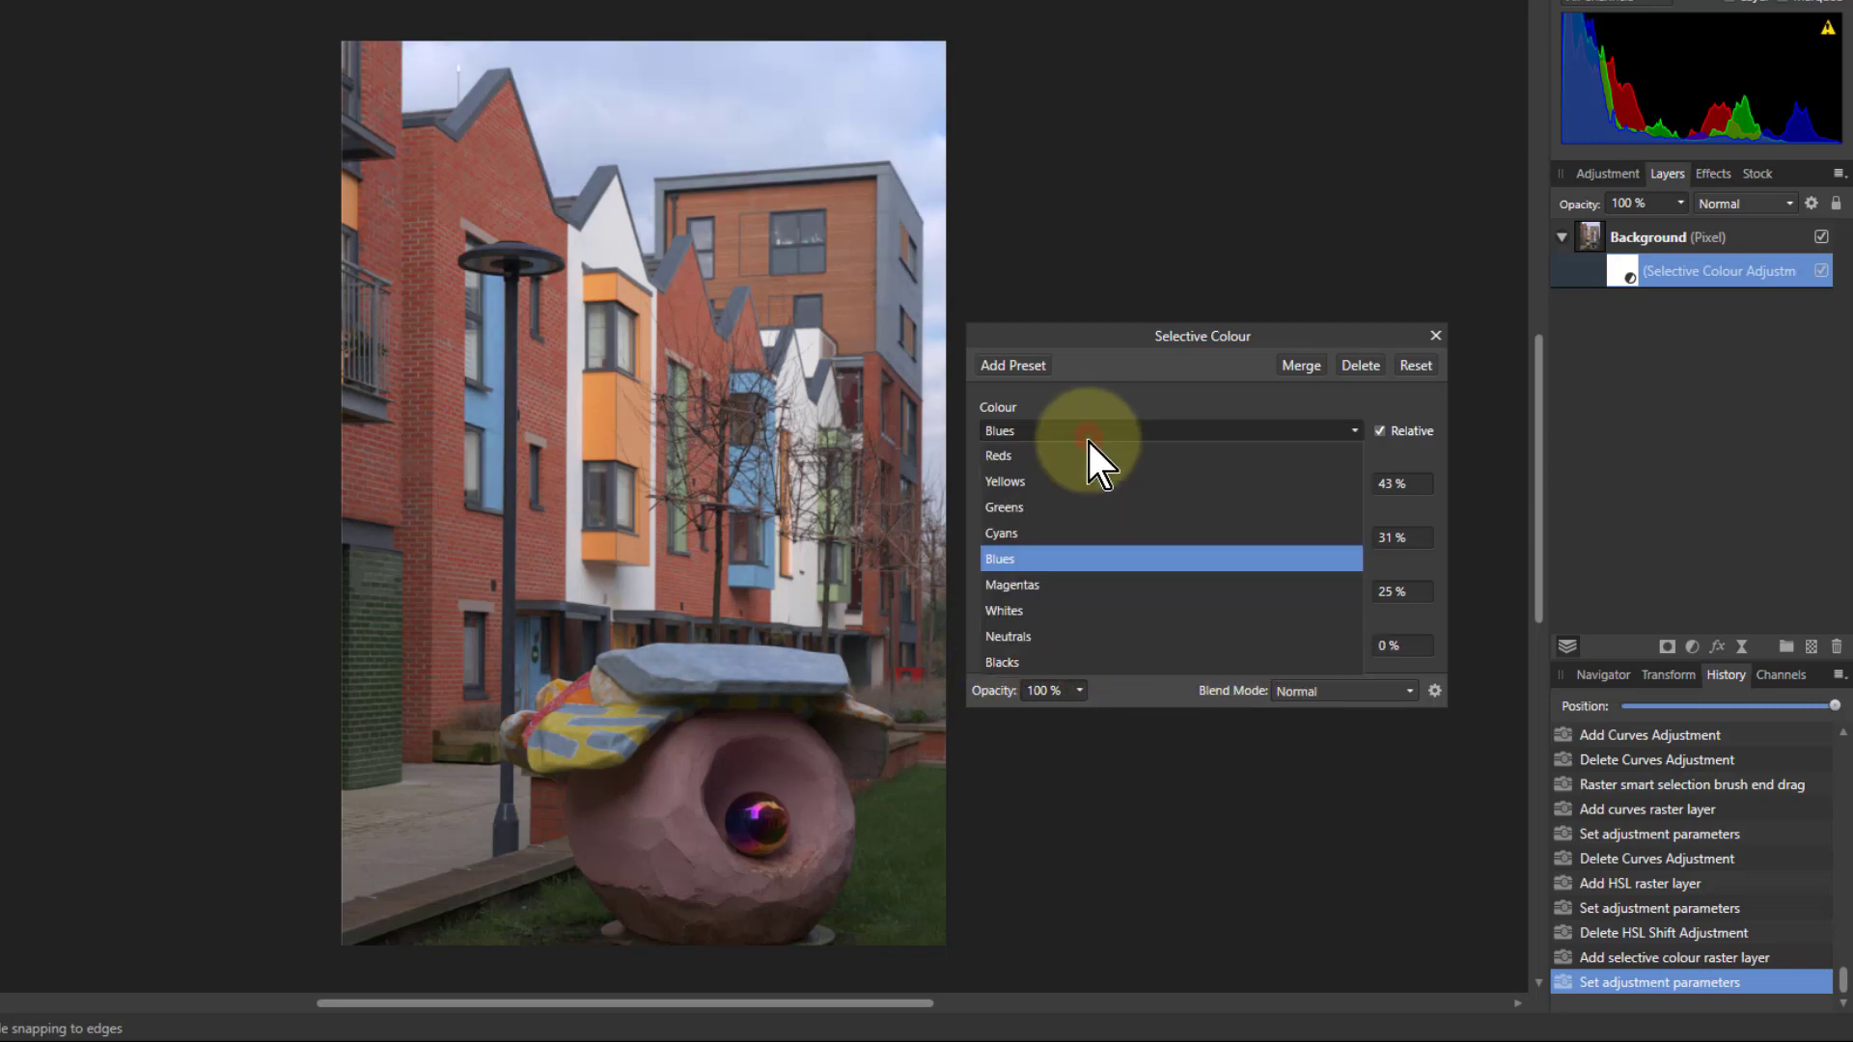
click(1096, 588)
drag(1172, 656, 1393, 652)
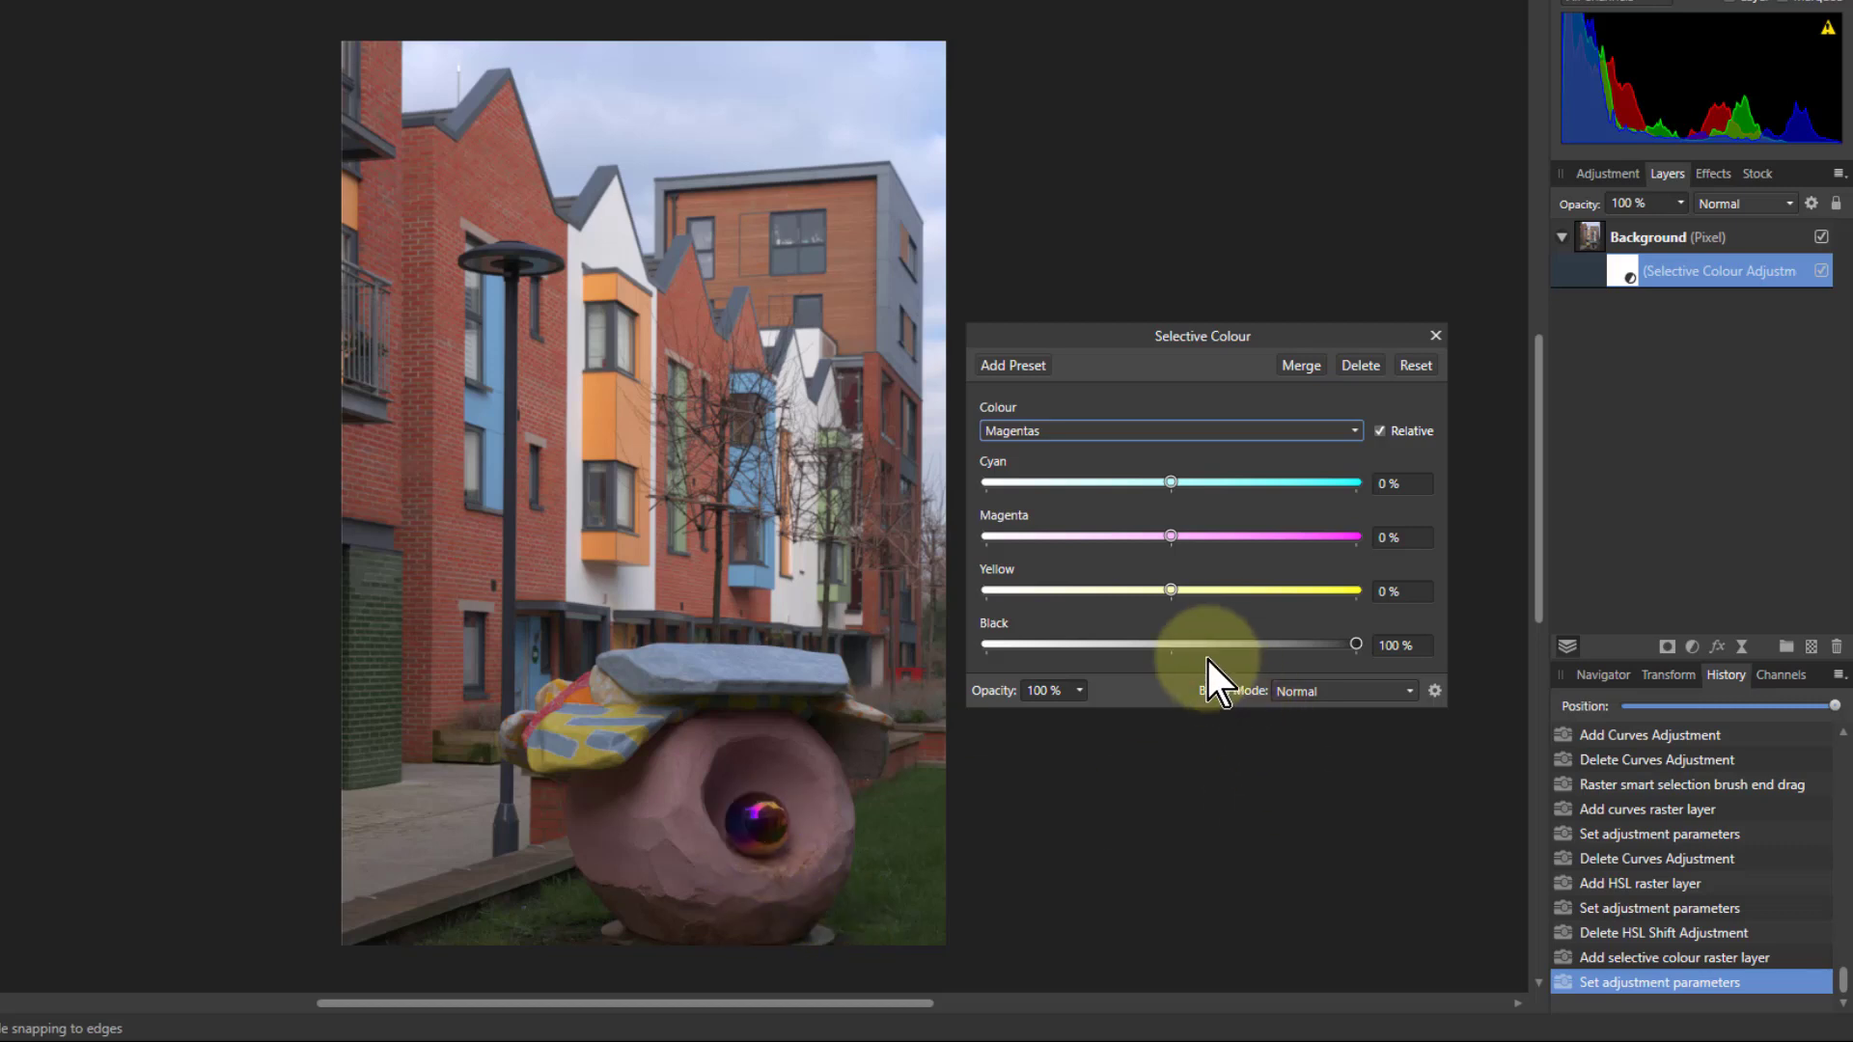
Switch to the Whites range and set its Black to −14%
click(1179, 430)
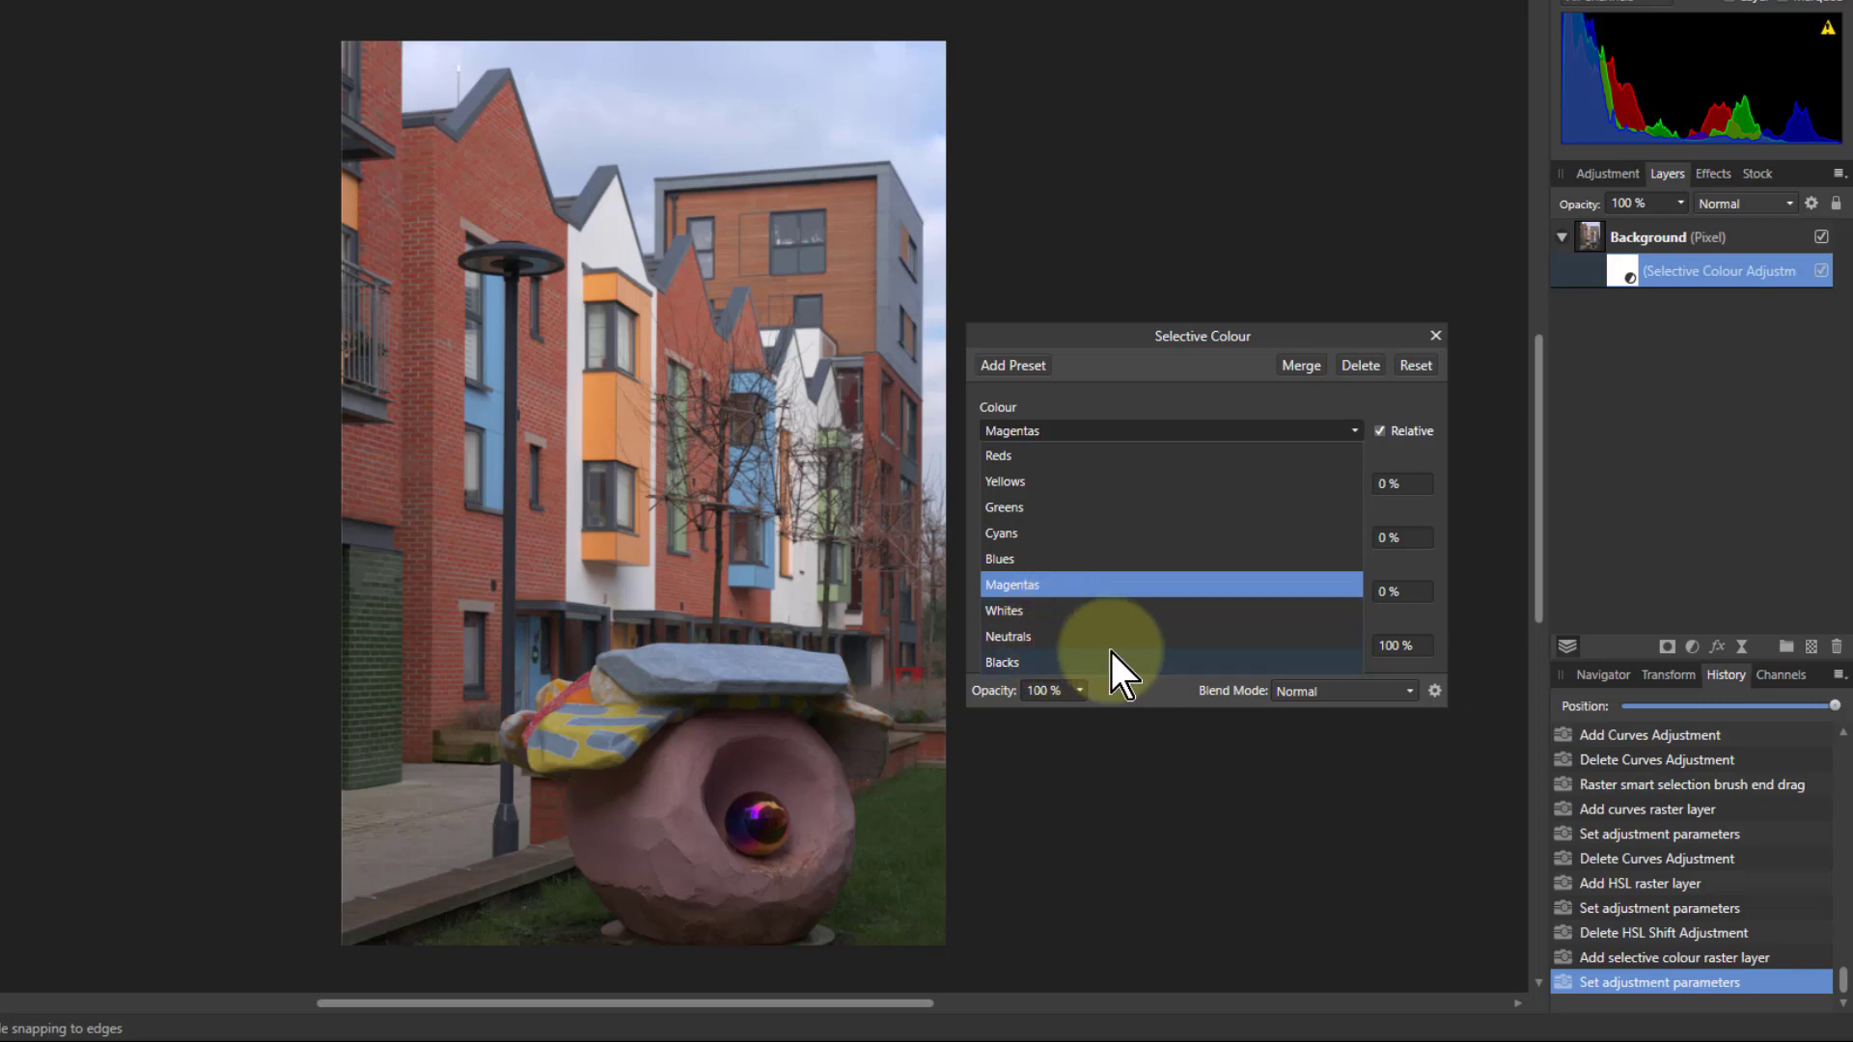
click(1120, 612)
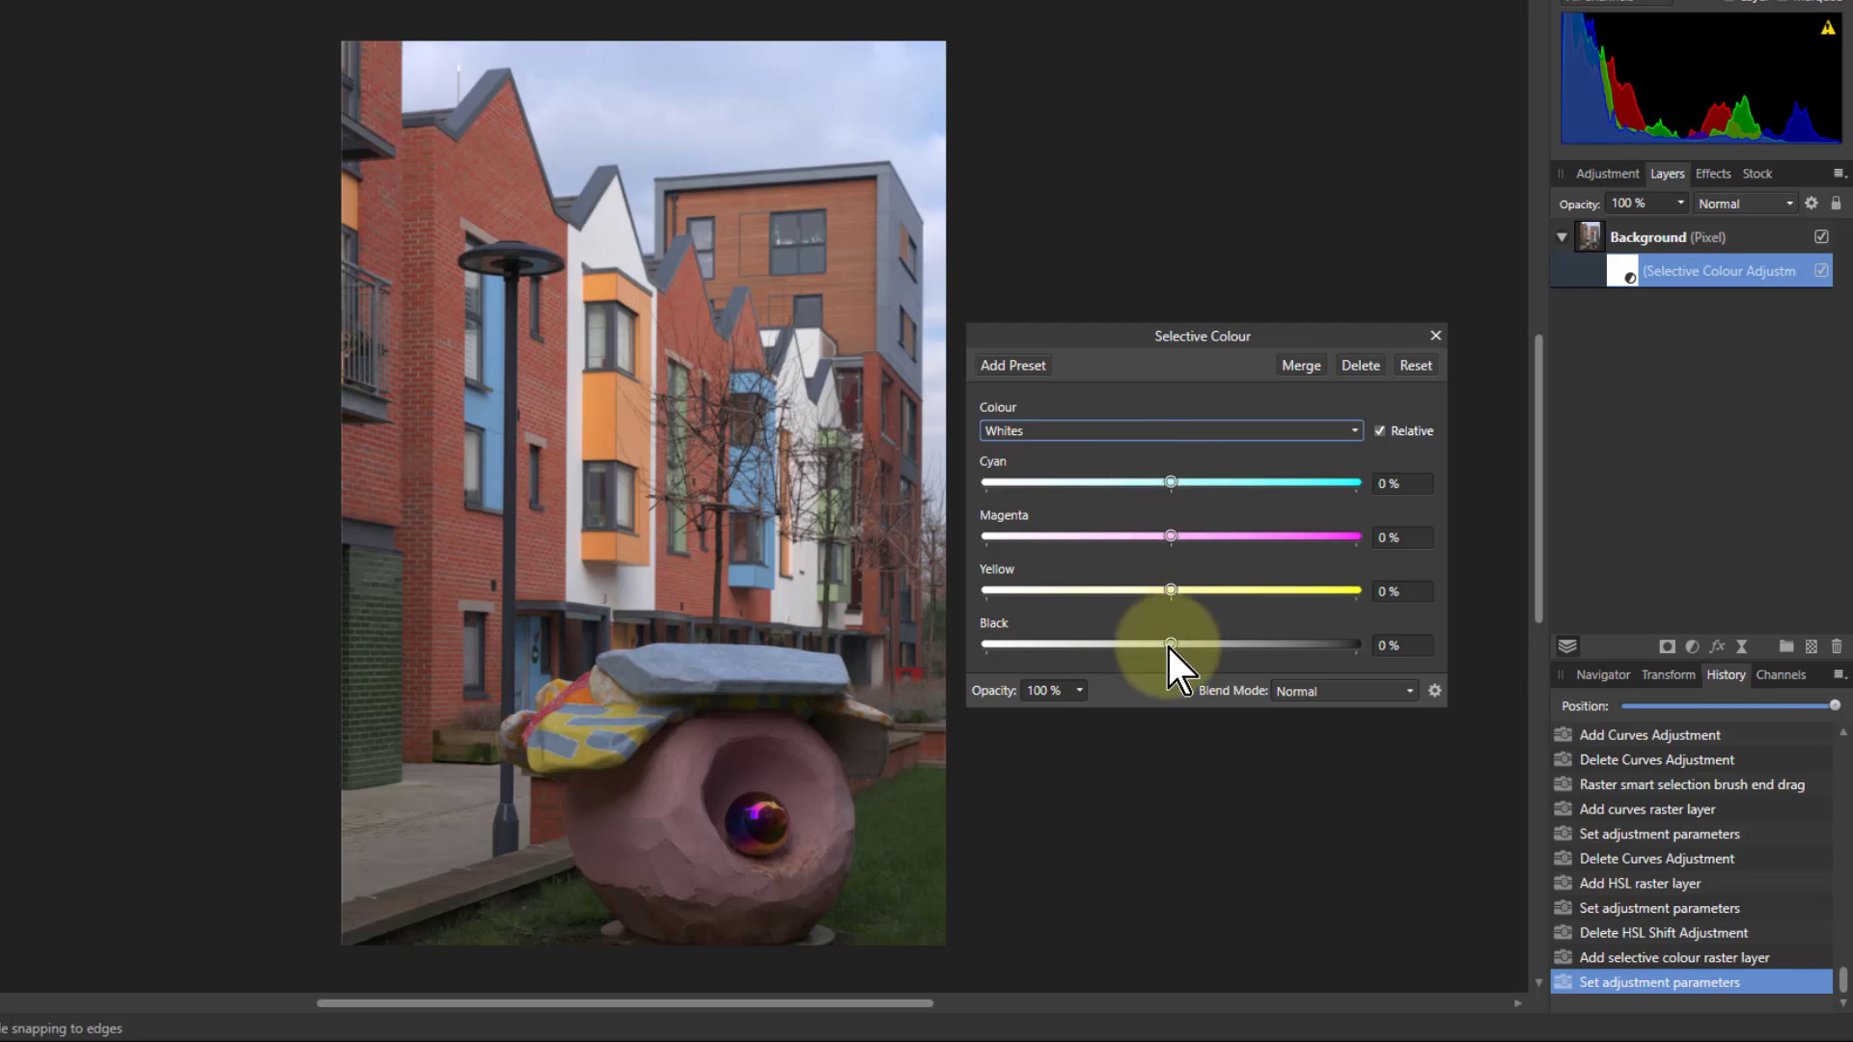
mouse_move(1169, 645)
mouse_down()
mouse_move(1249, 643)
mouse_move(987, 646)
mouse_move(1226, 648)
mouse_move(1096, 658)
mouse_move(1145, 658)
mouse_up()
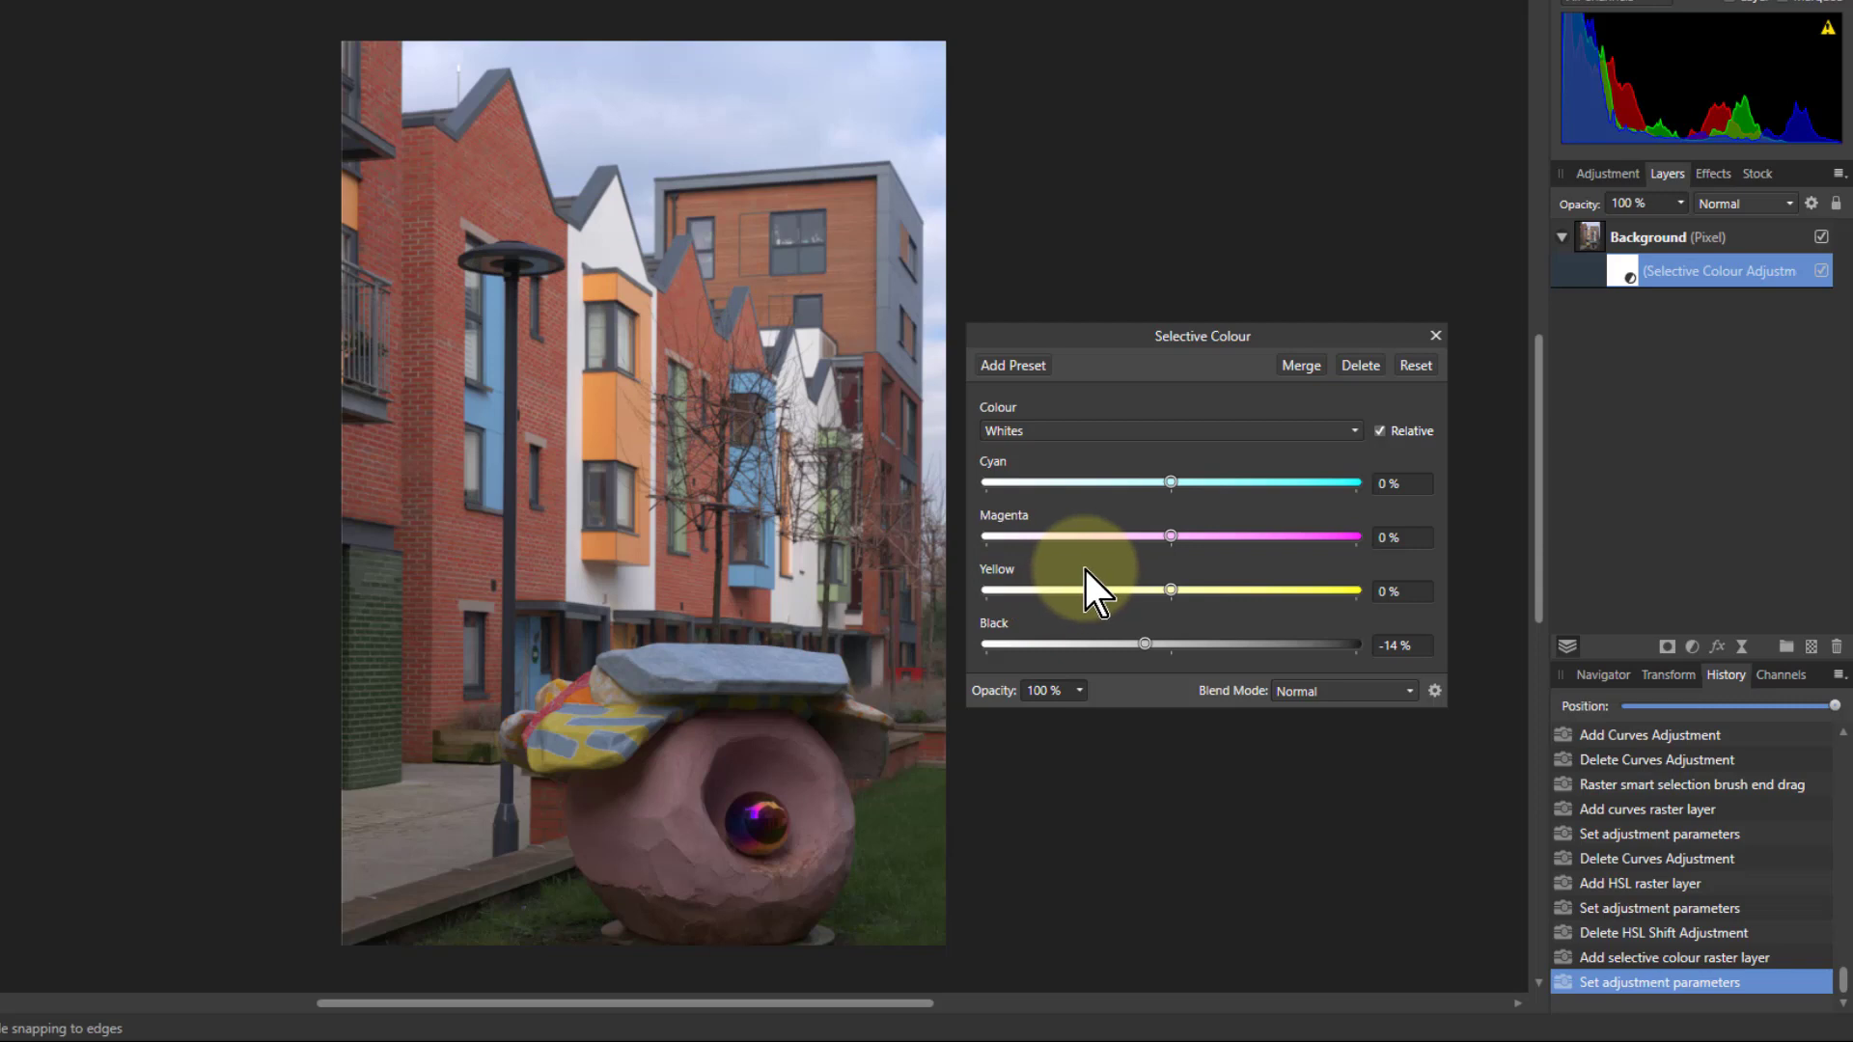
Switch to the Blacks range and nudge its Black slider up to 3%
click(1114, 432)
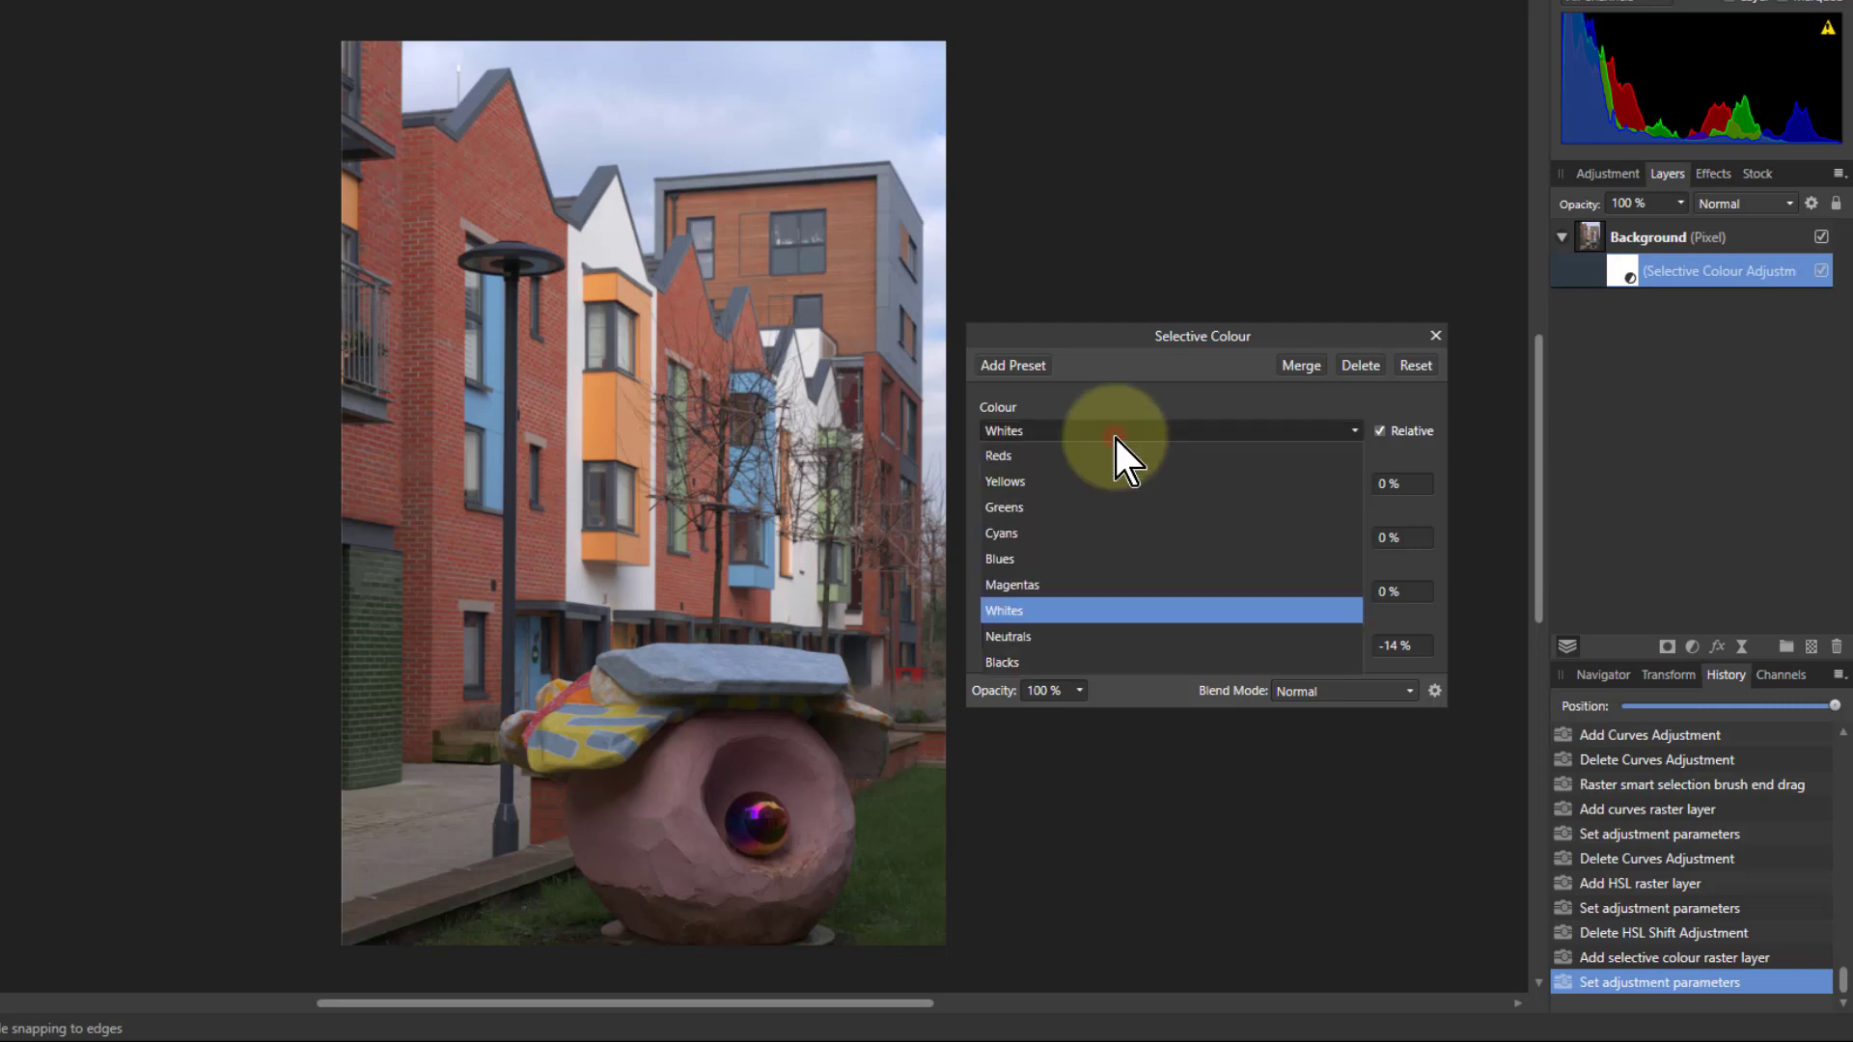
click(1016, 664)
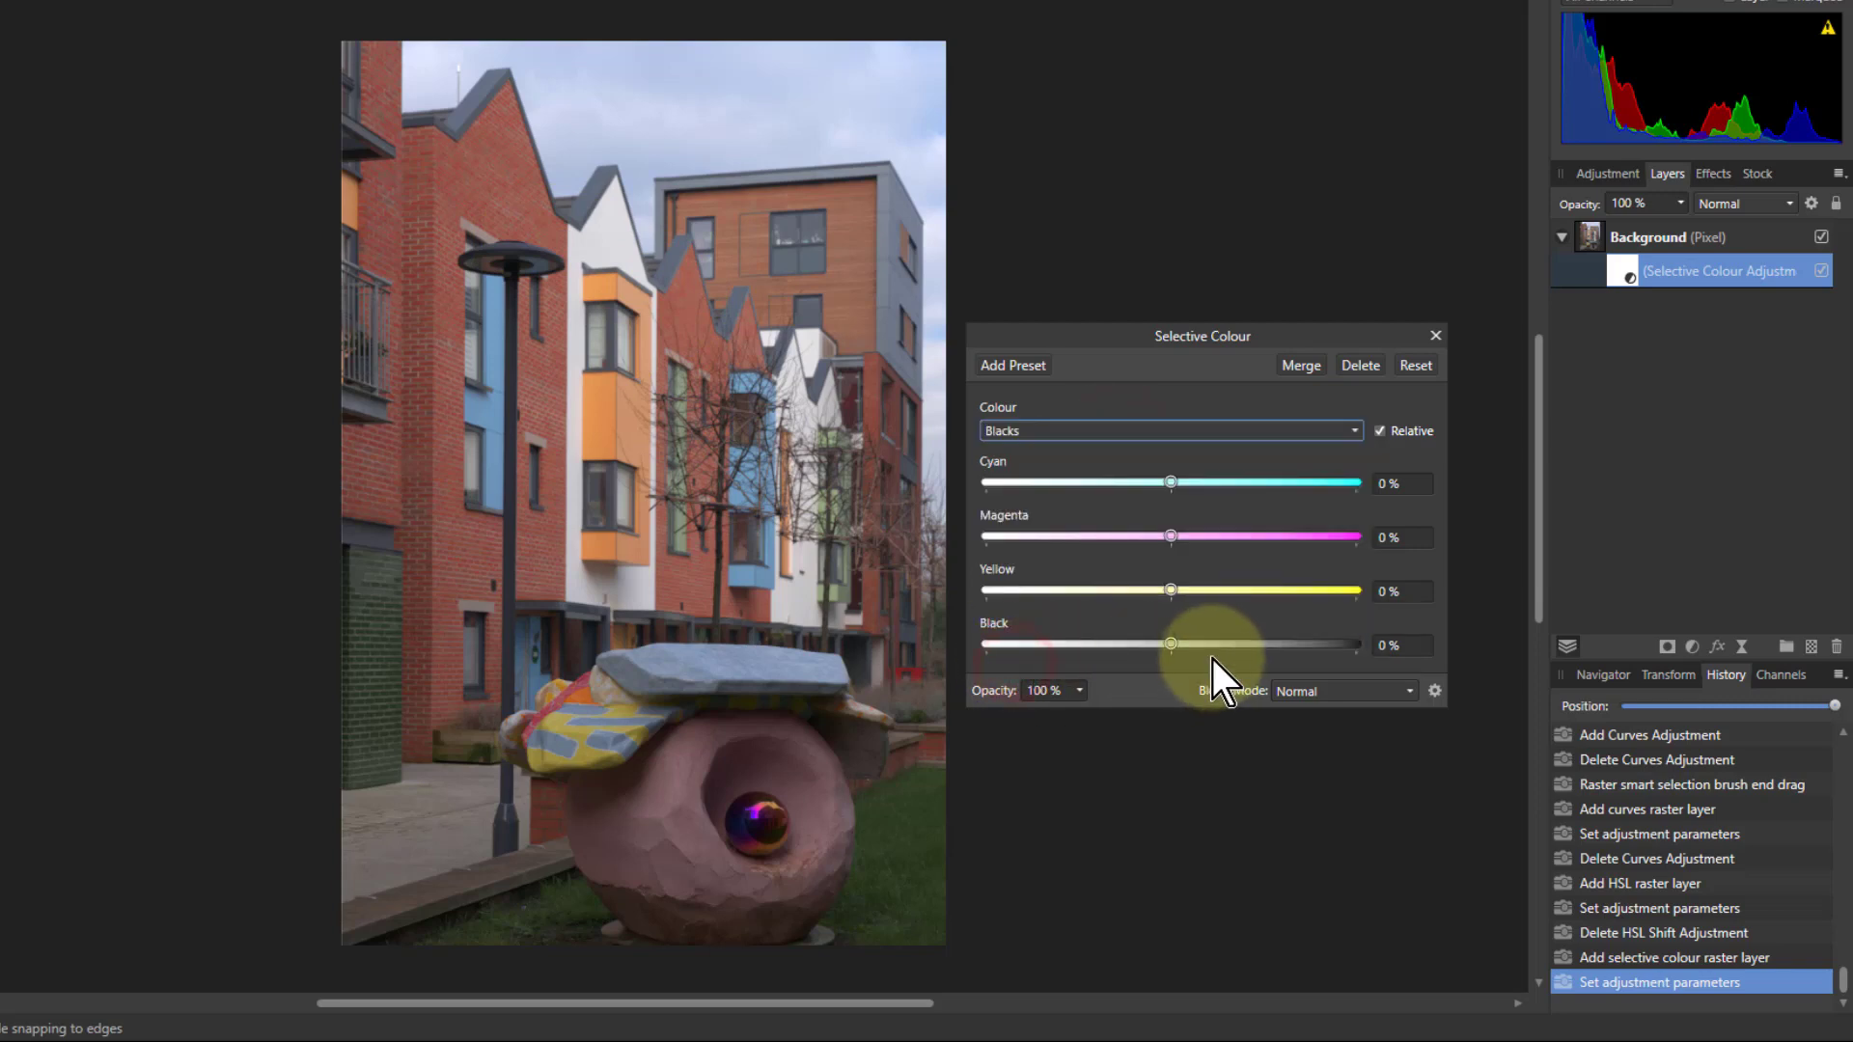
click(1172, 648)
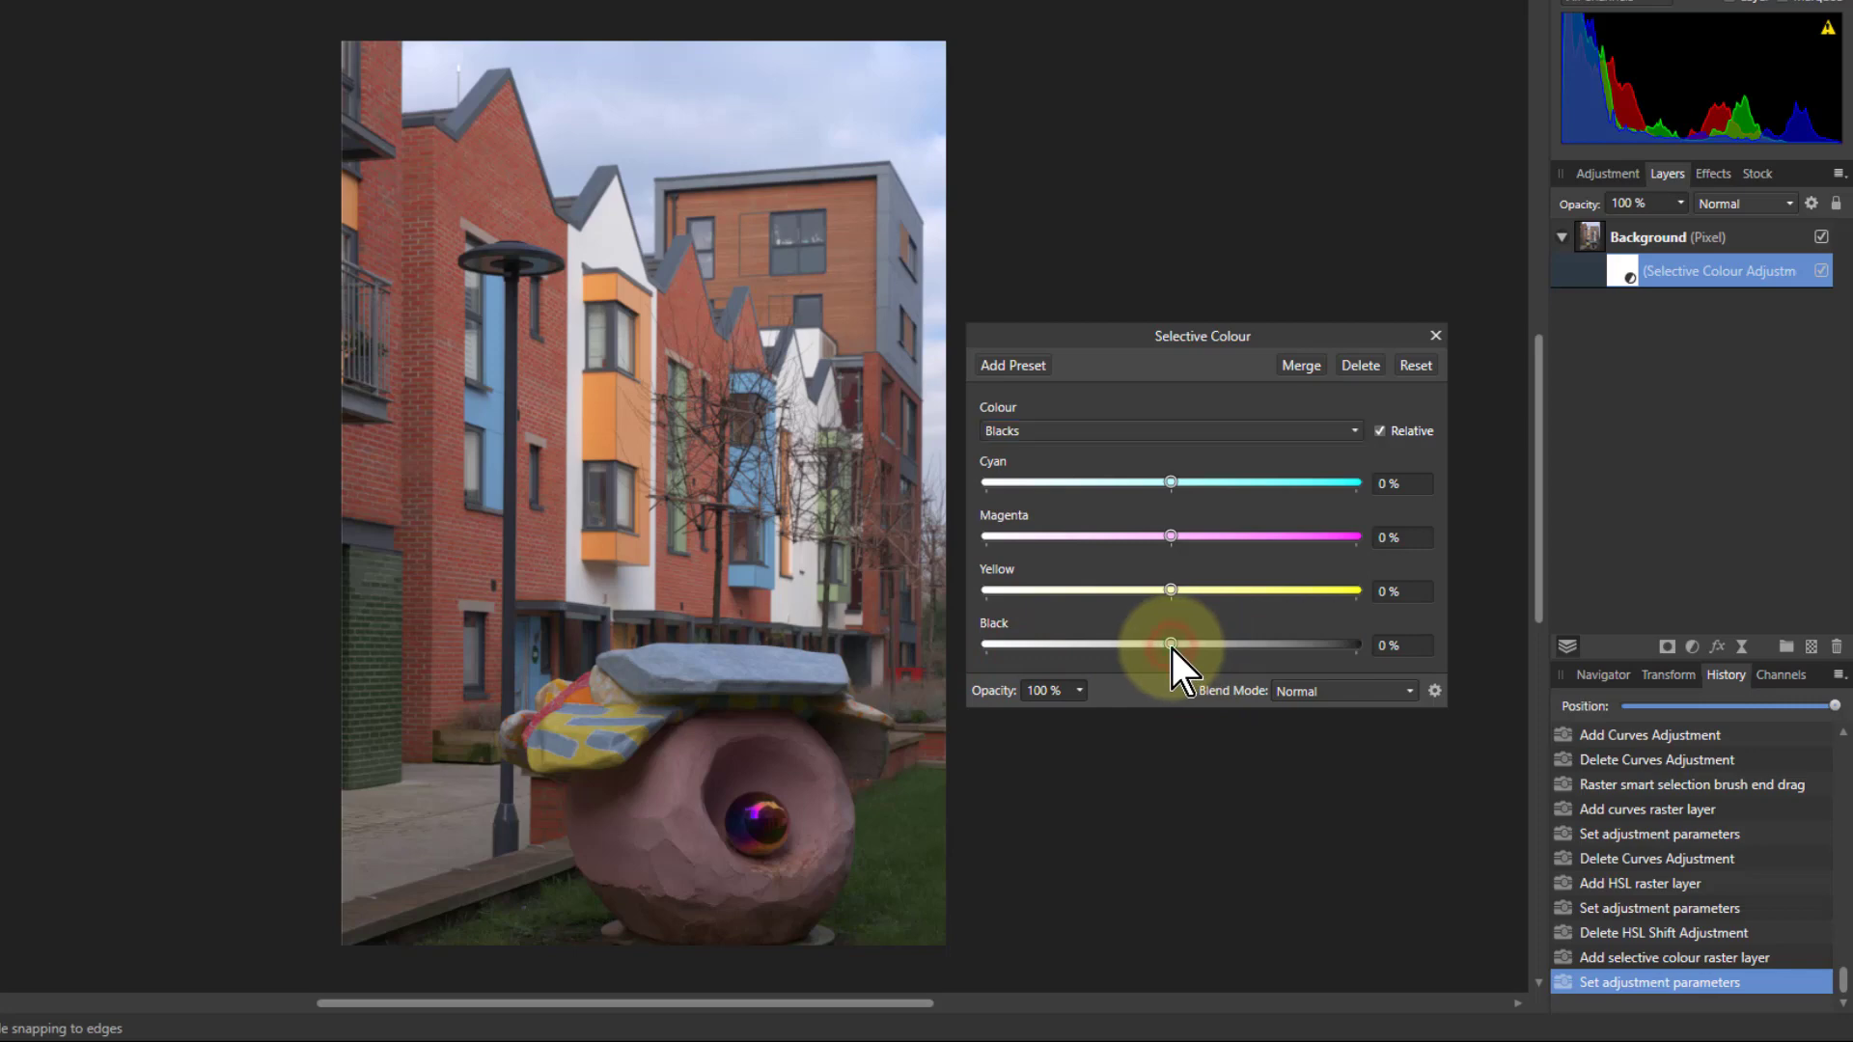
mouse_move(1173, 645)
mouse_down()
mouse_move(1189, 649)
mouse_move(1174, 660)
mouse_up()
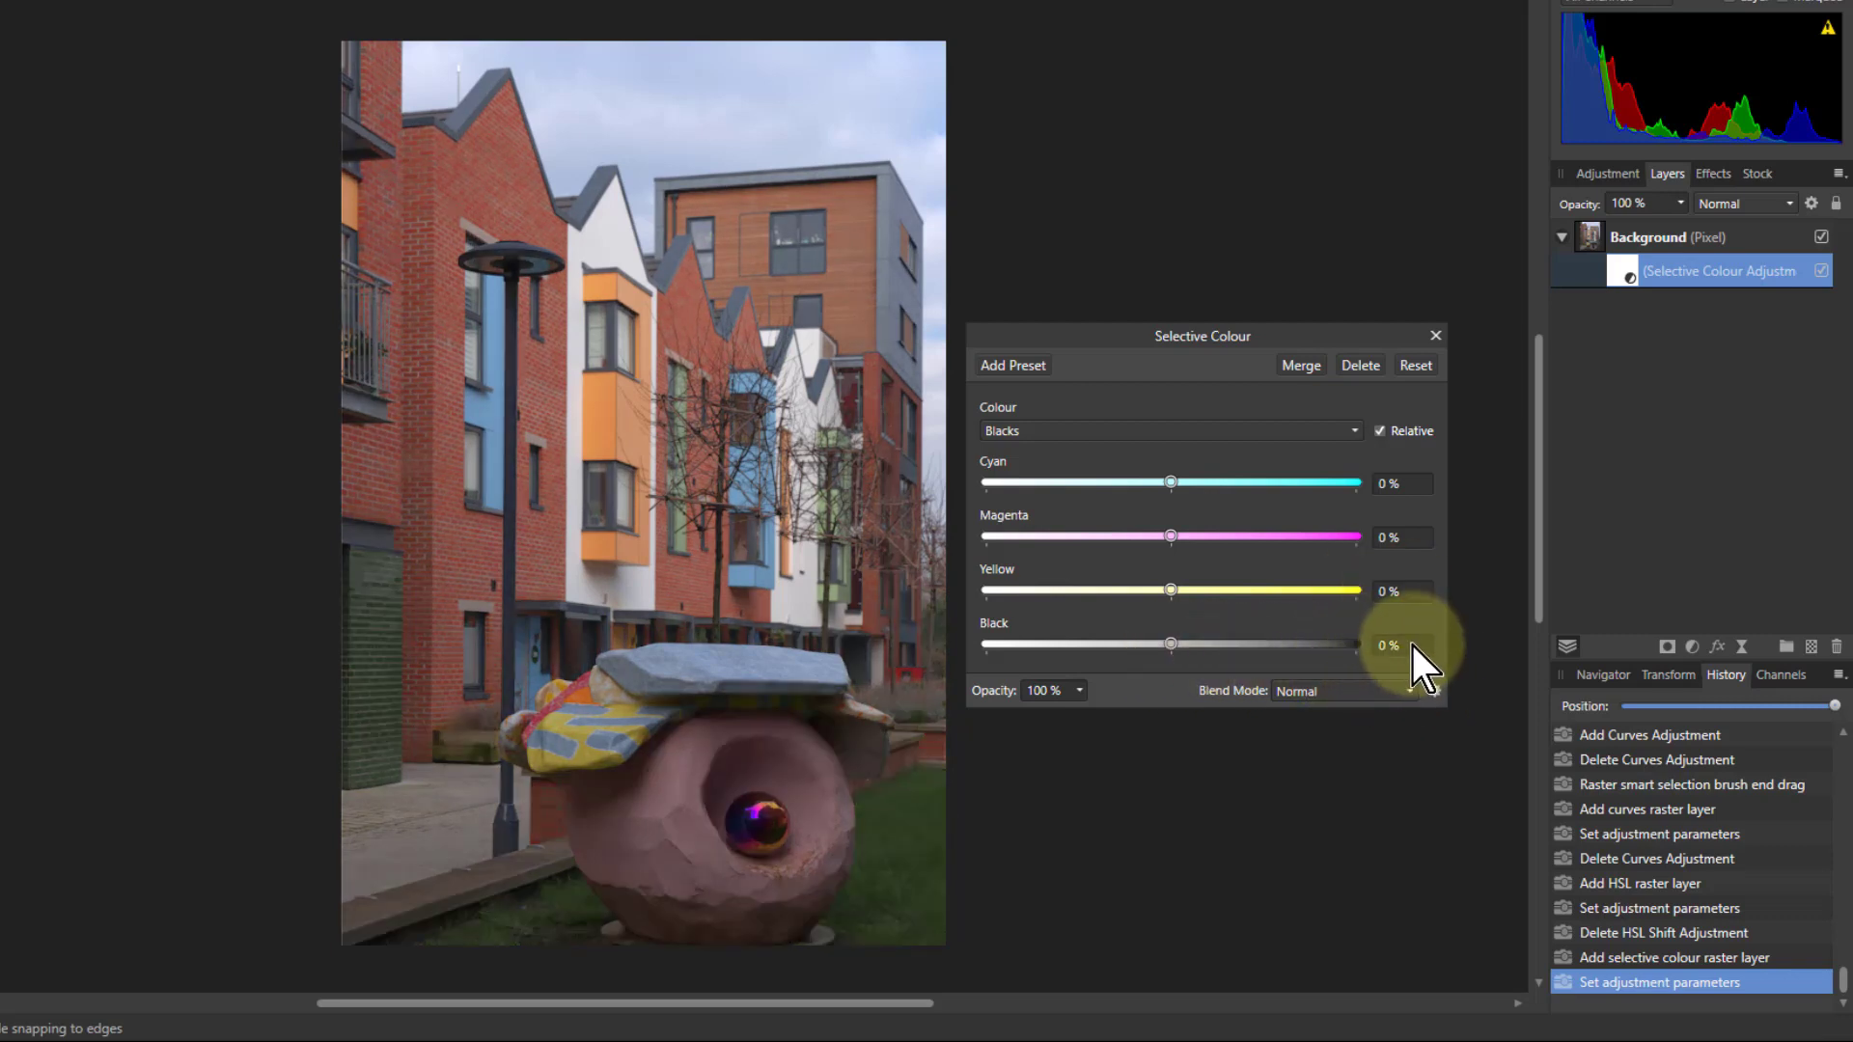
scroll(1411, 646, up, 1)
scroll(1411, 648, up, 1)
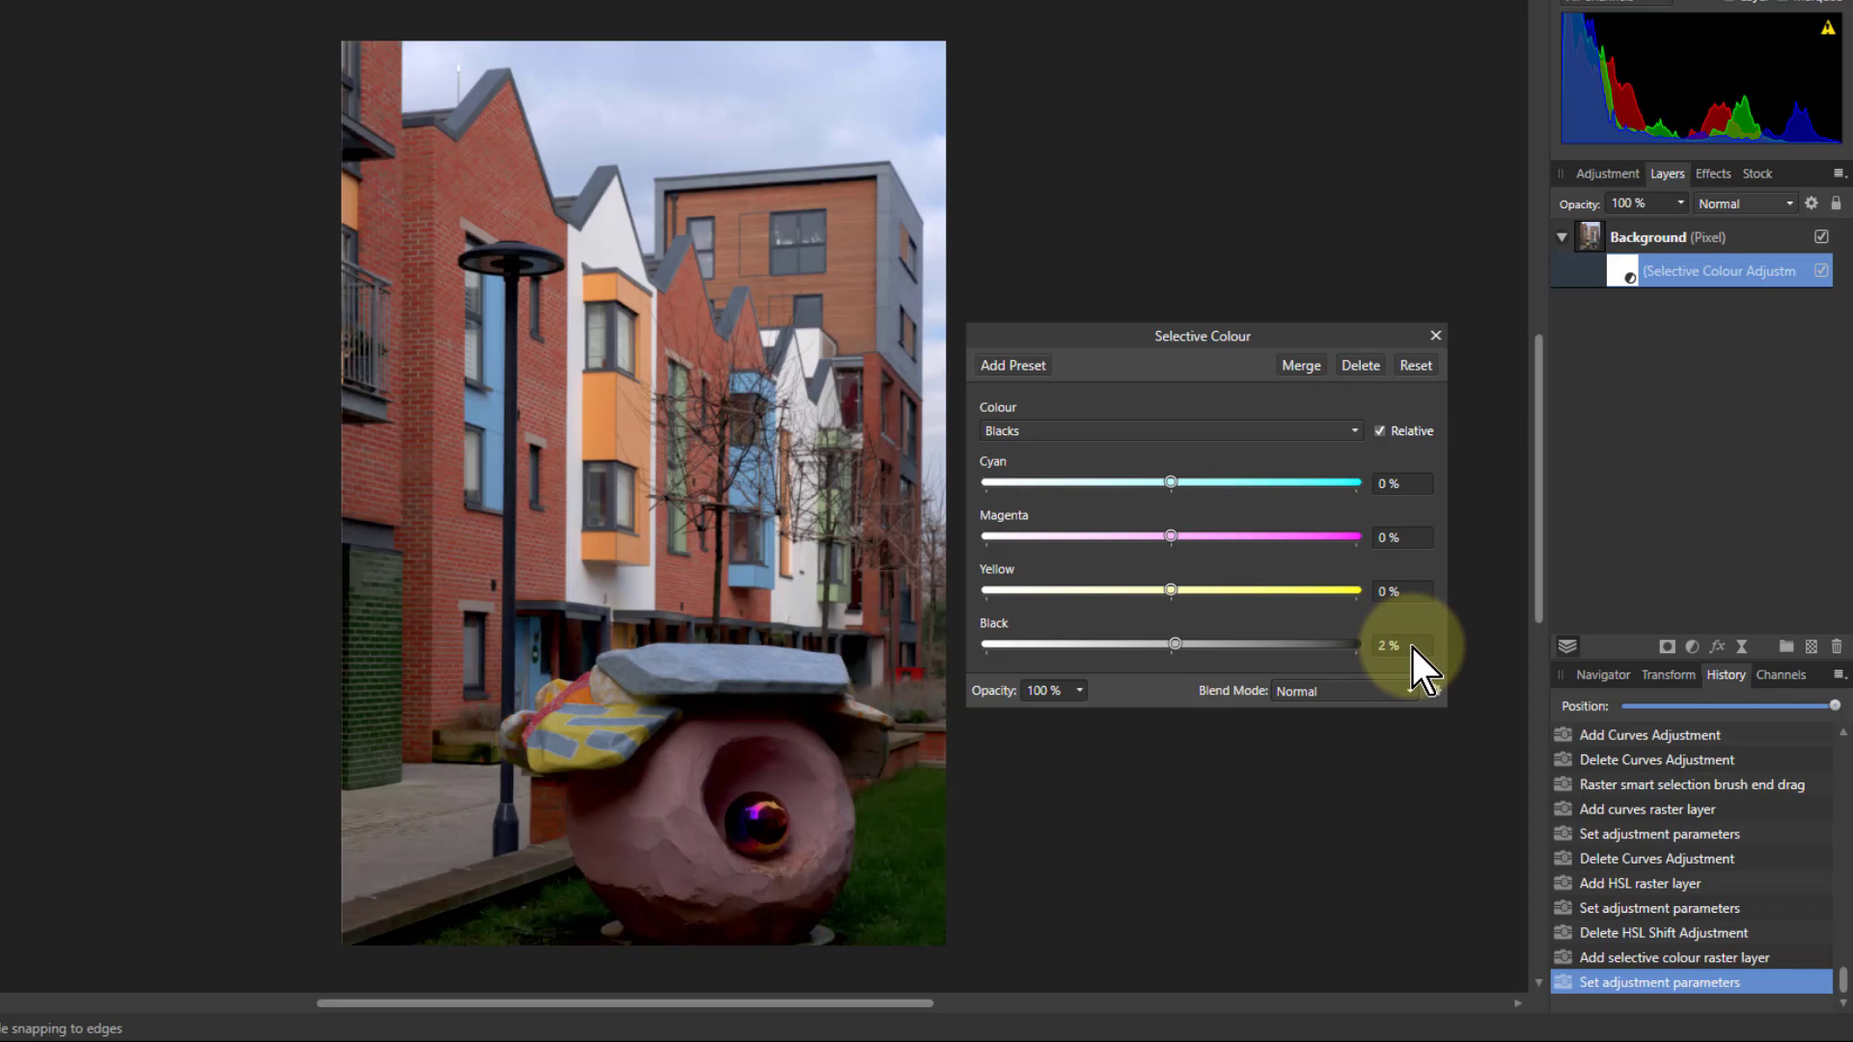
scroll(1411, 648, up, 1)
scroll(1411, 648, down, 1)
scroll(1411, 648, up, 1)
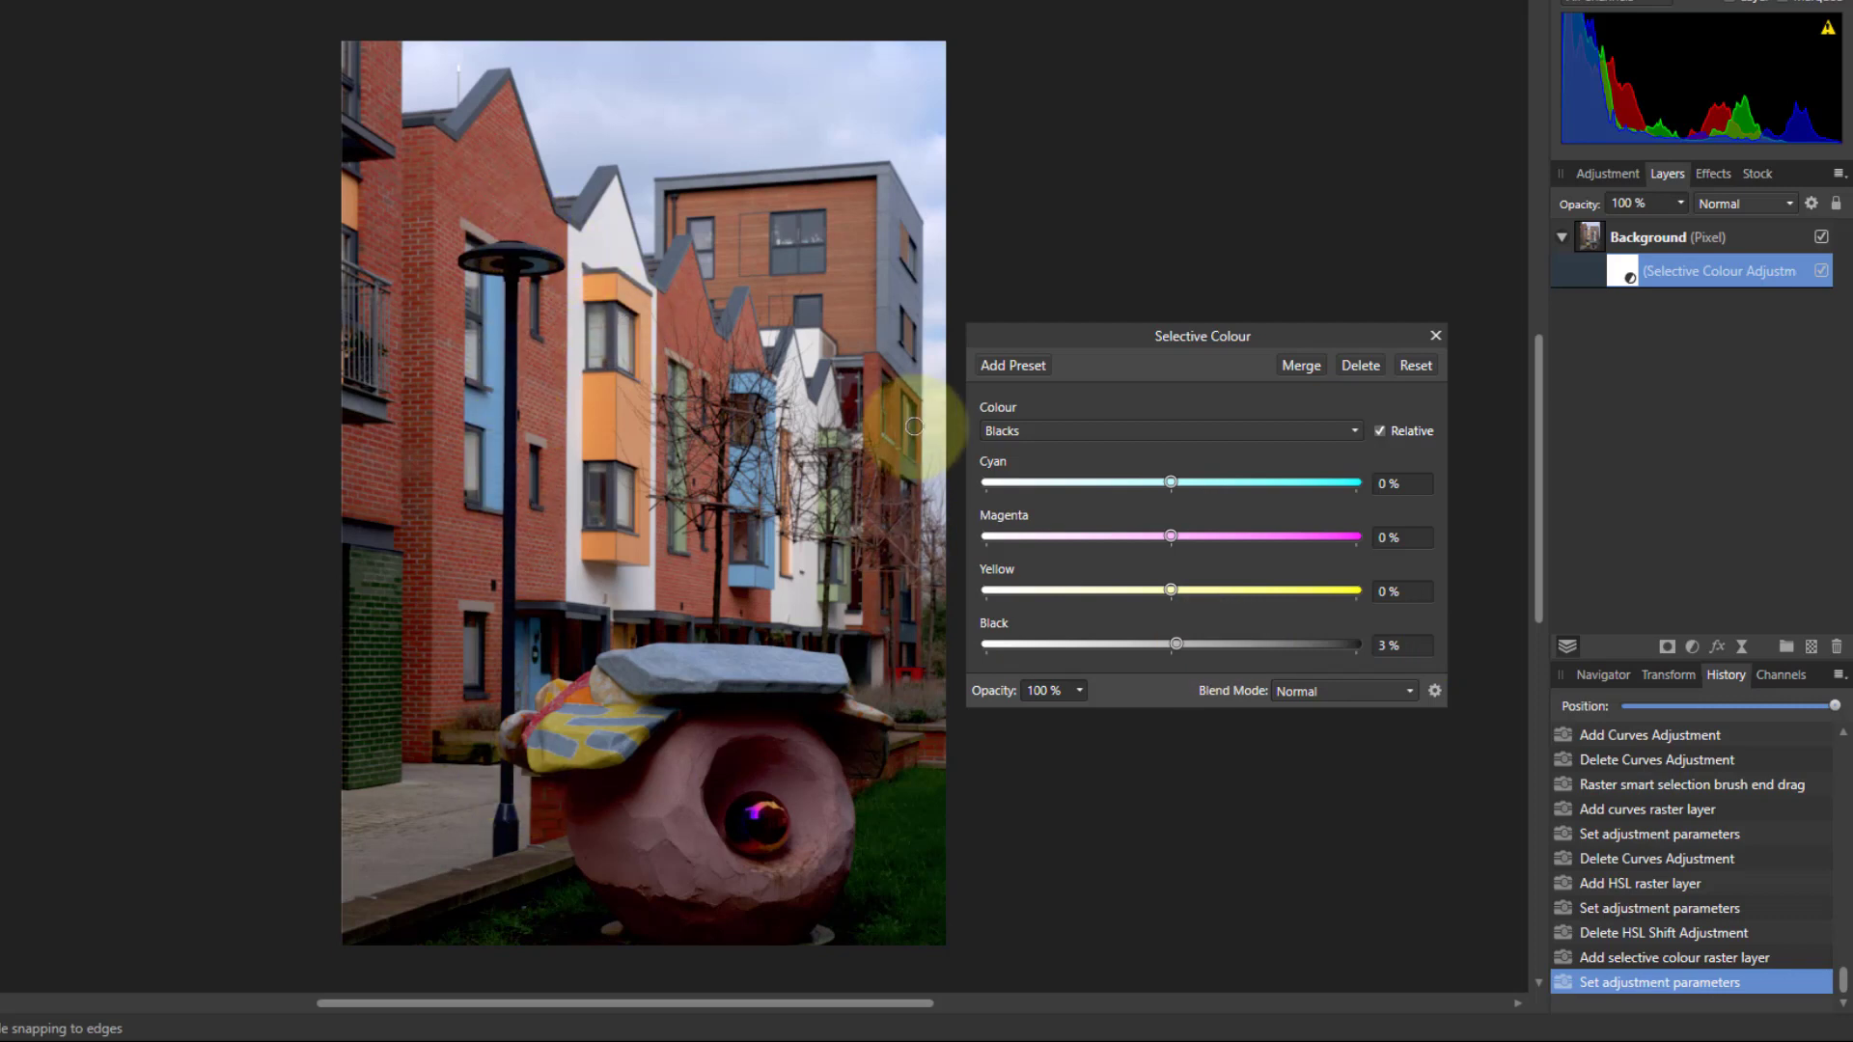
Set the Neutrals range to Cyan 12%, Magenta −10%, Yellow −11%, Black 0%
click(1173, 430)
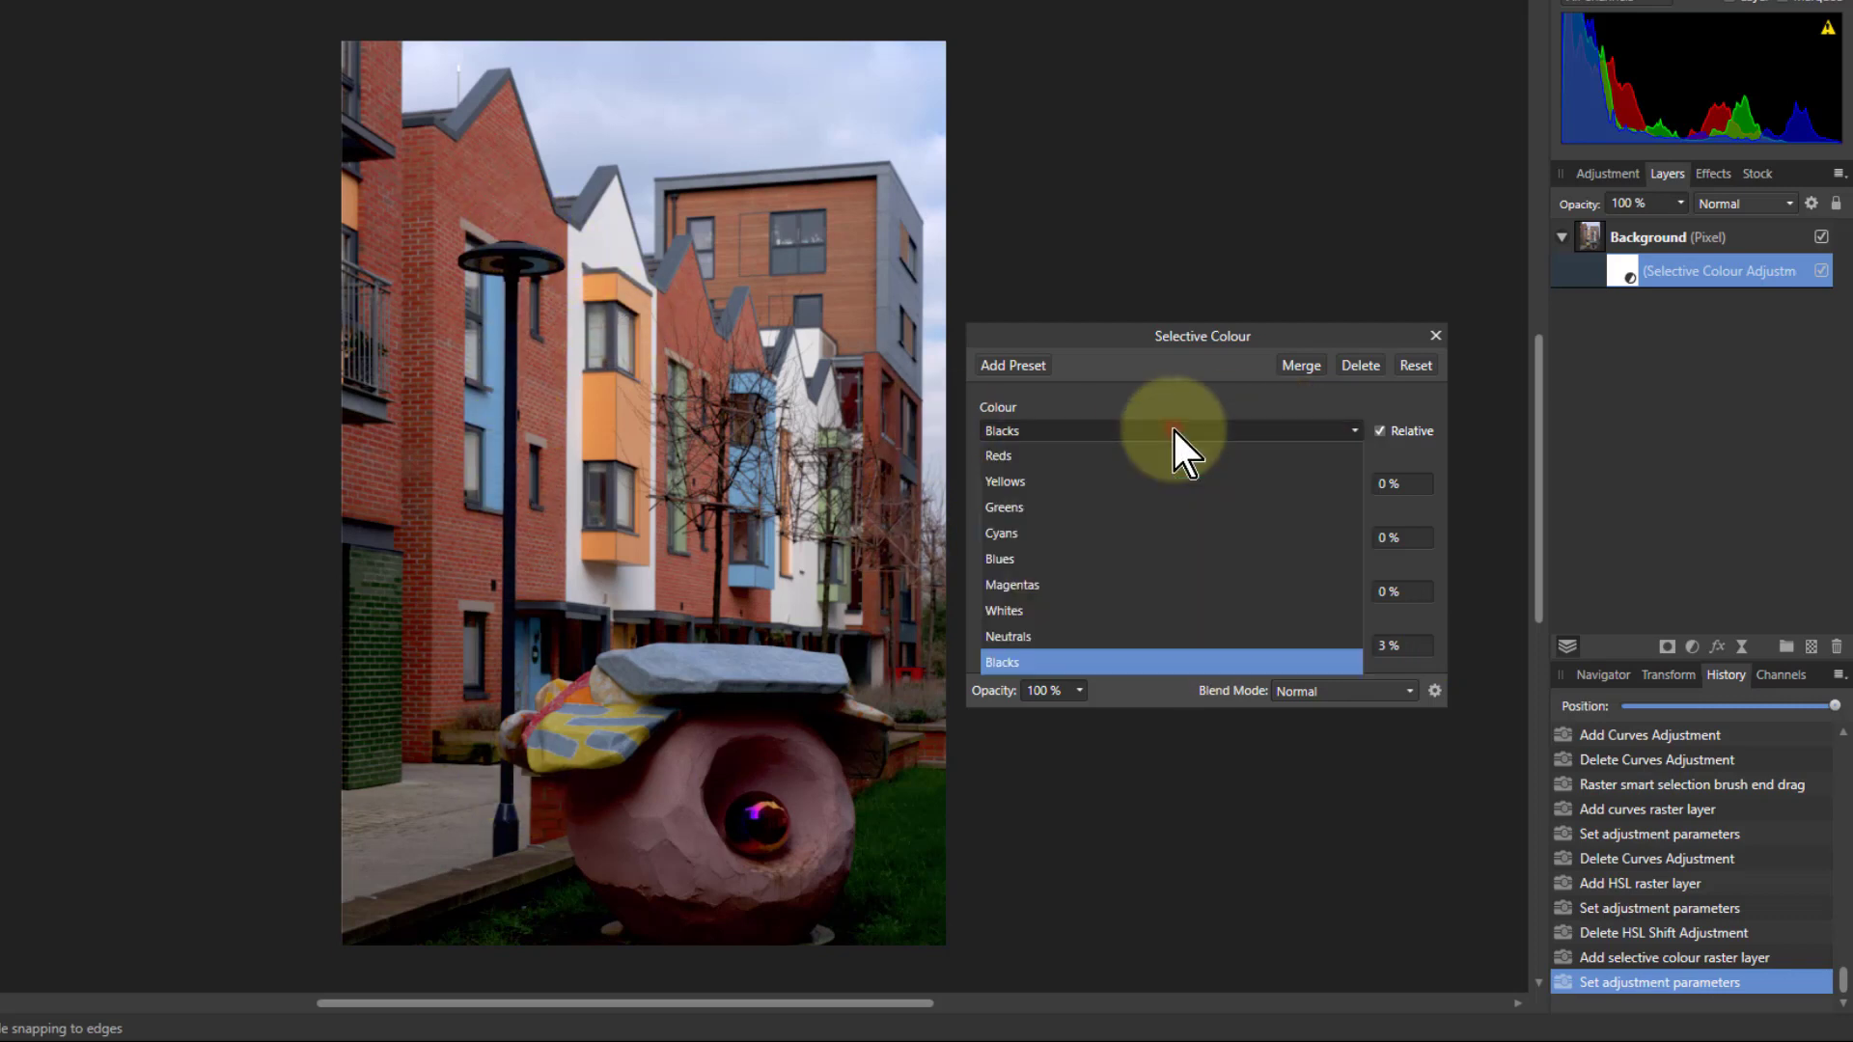
click(1126, 637)
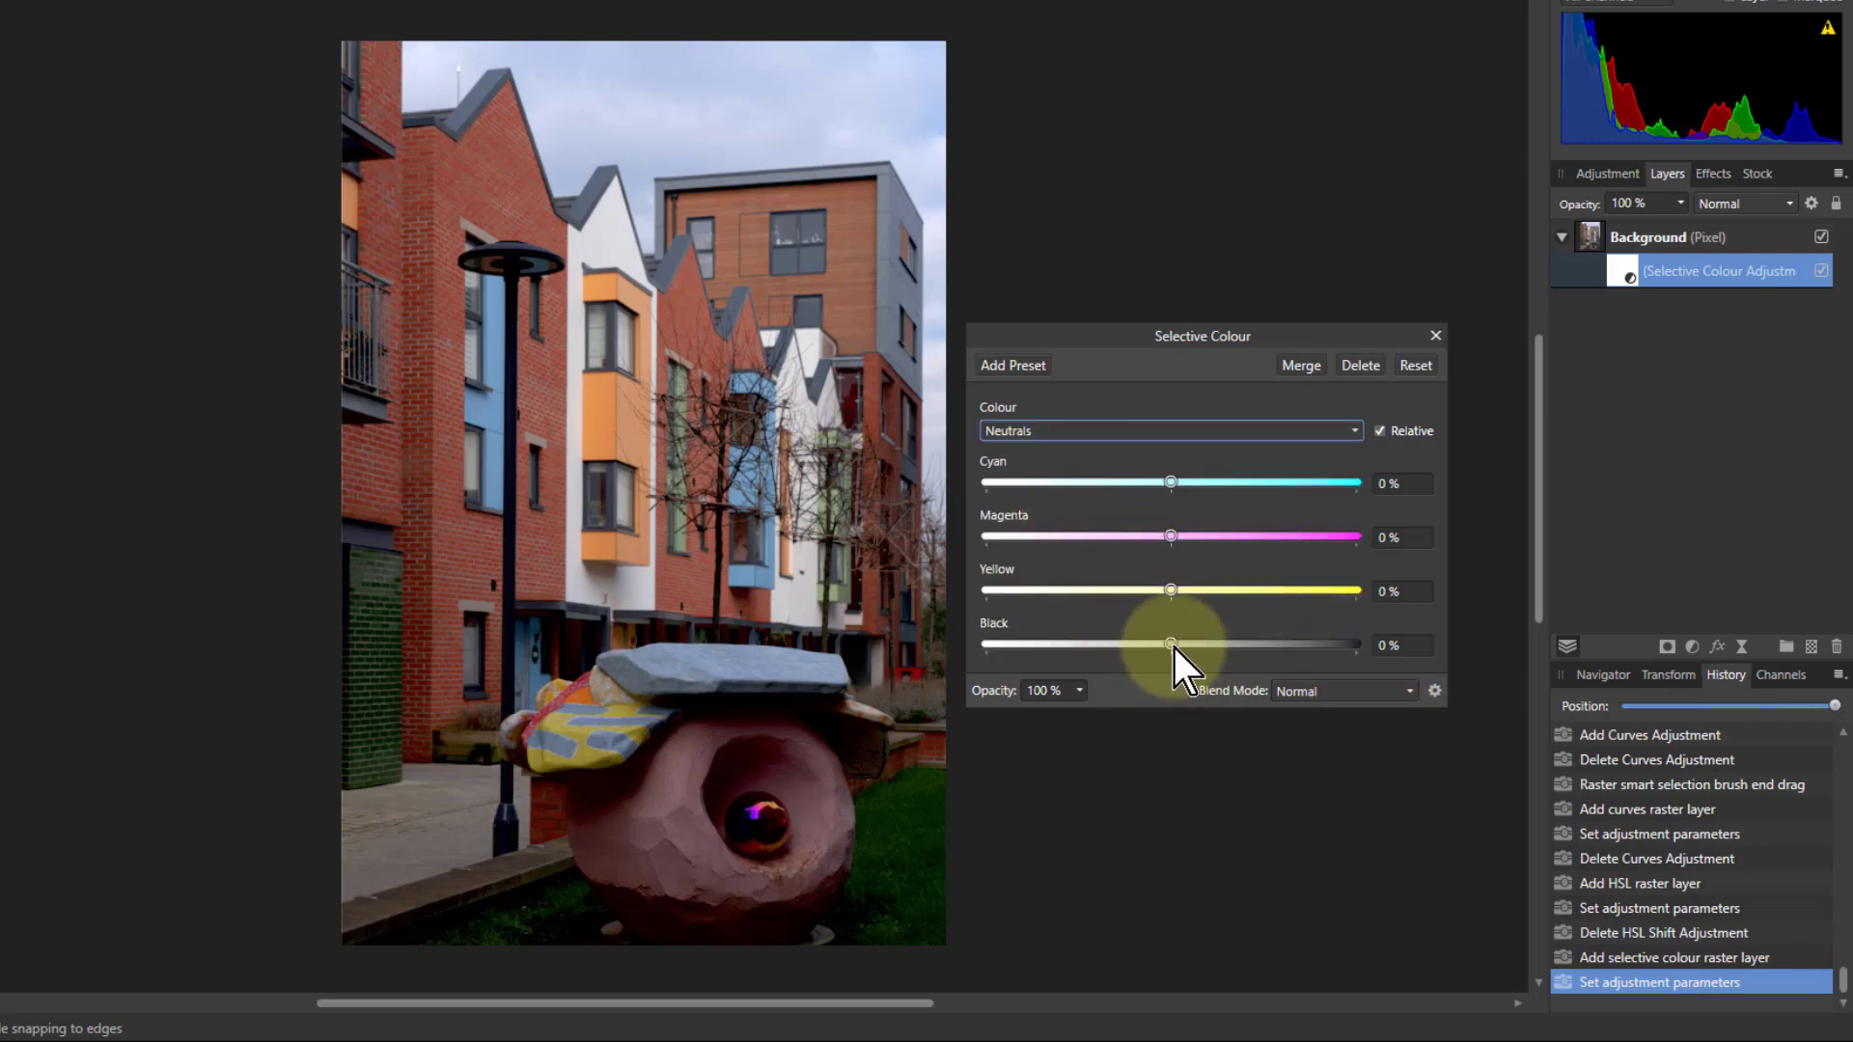
mouse_move(1172, 645)
mouse_down()
mouse_move(1400, 643)
mouse_move(982, 645)
mouse_move(1322, 650)
mouse_move(1171, 666)
mouse_up()
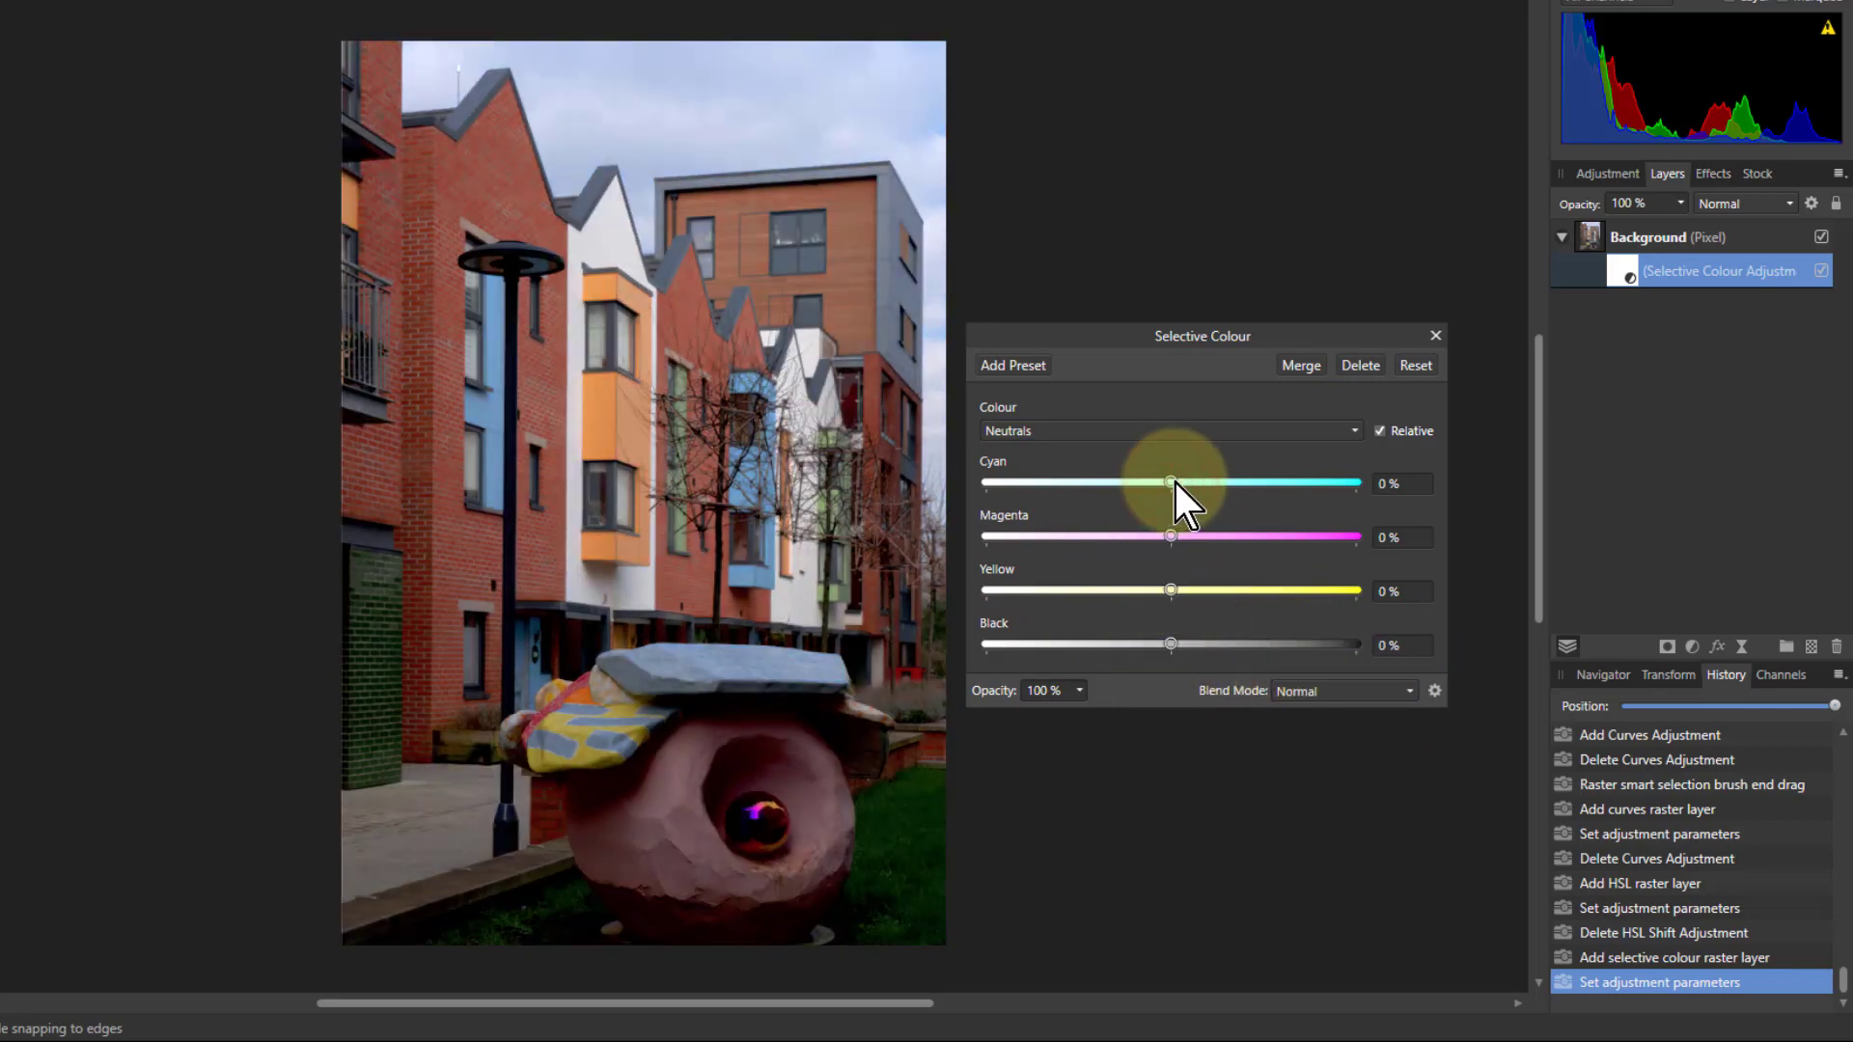
drag(1174, 483, 1214, 498)
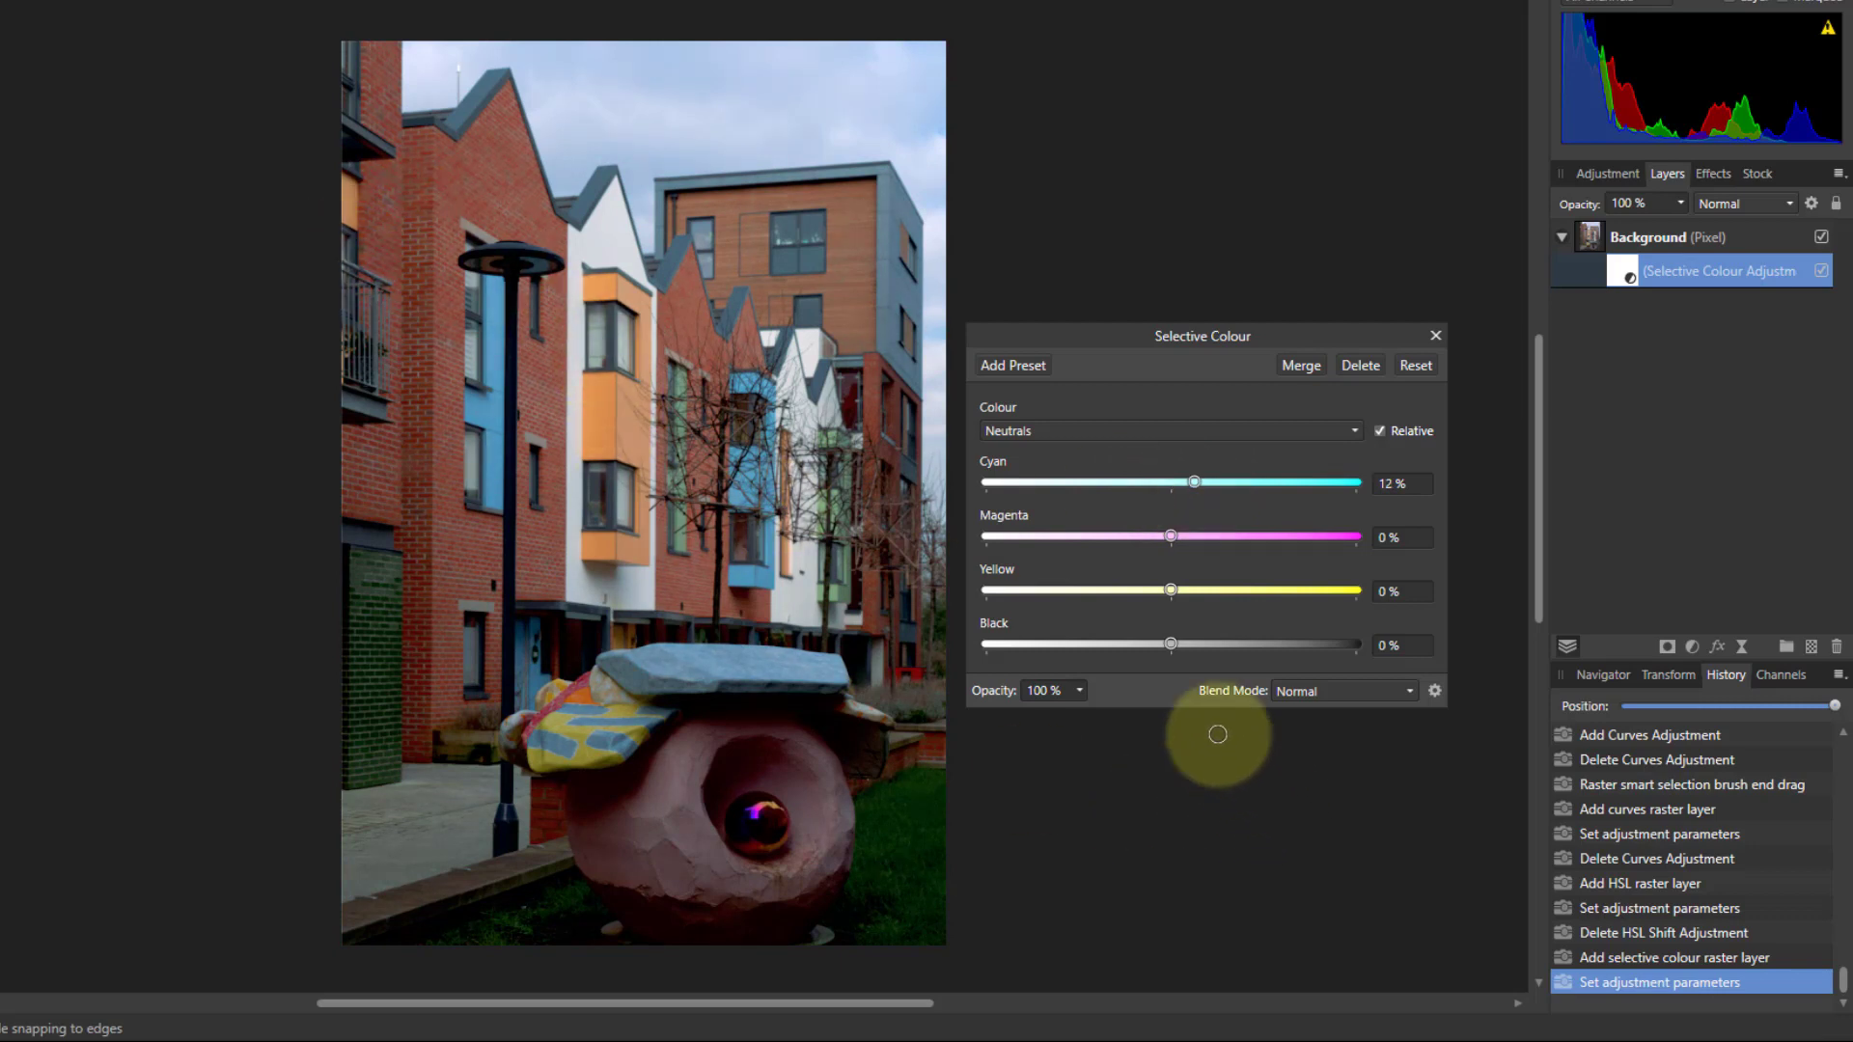
drag(1170, 536, 1146, 546)
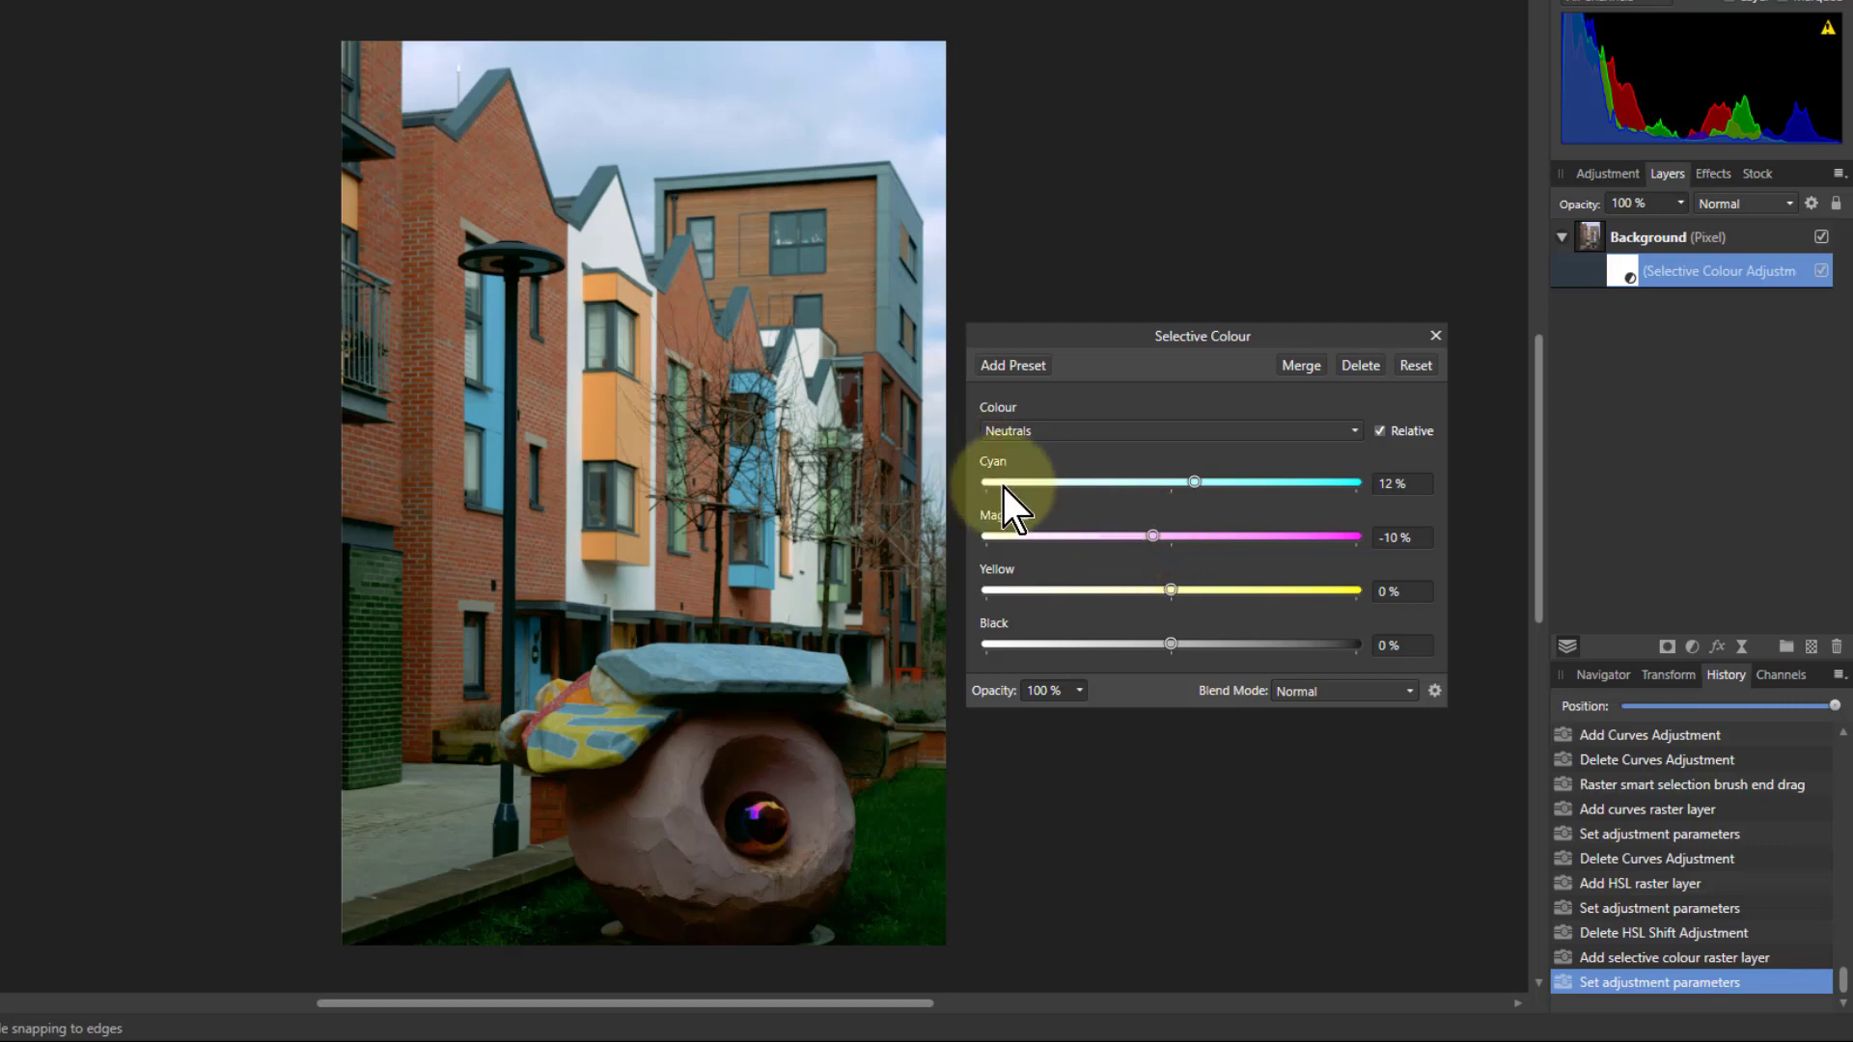
drag(1172, 592, 1173, 669)
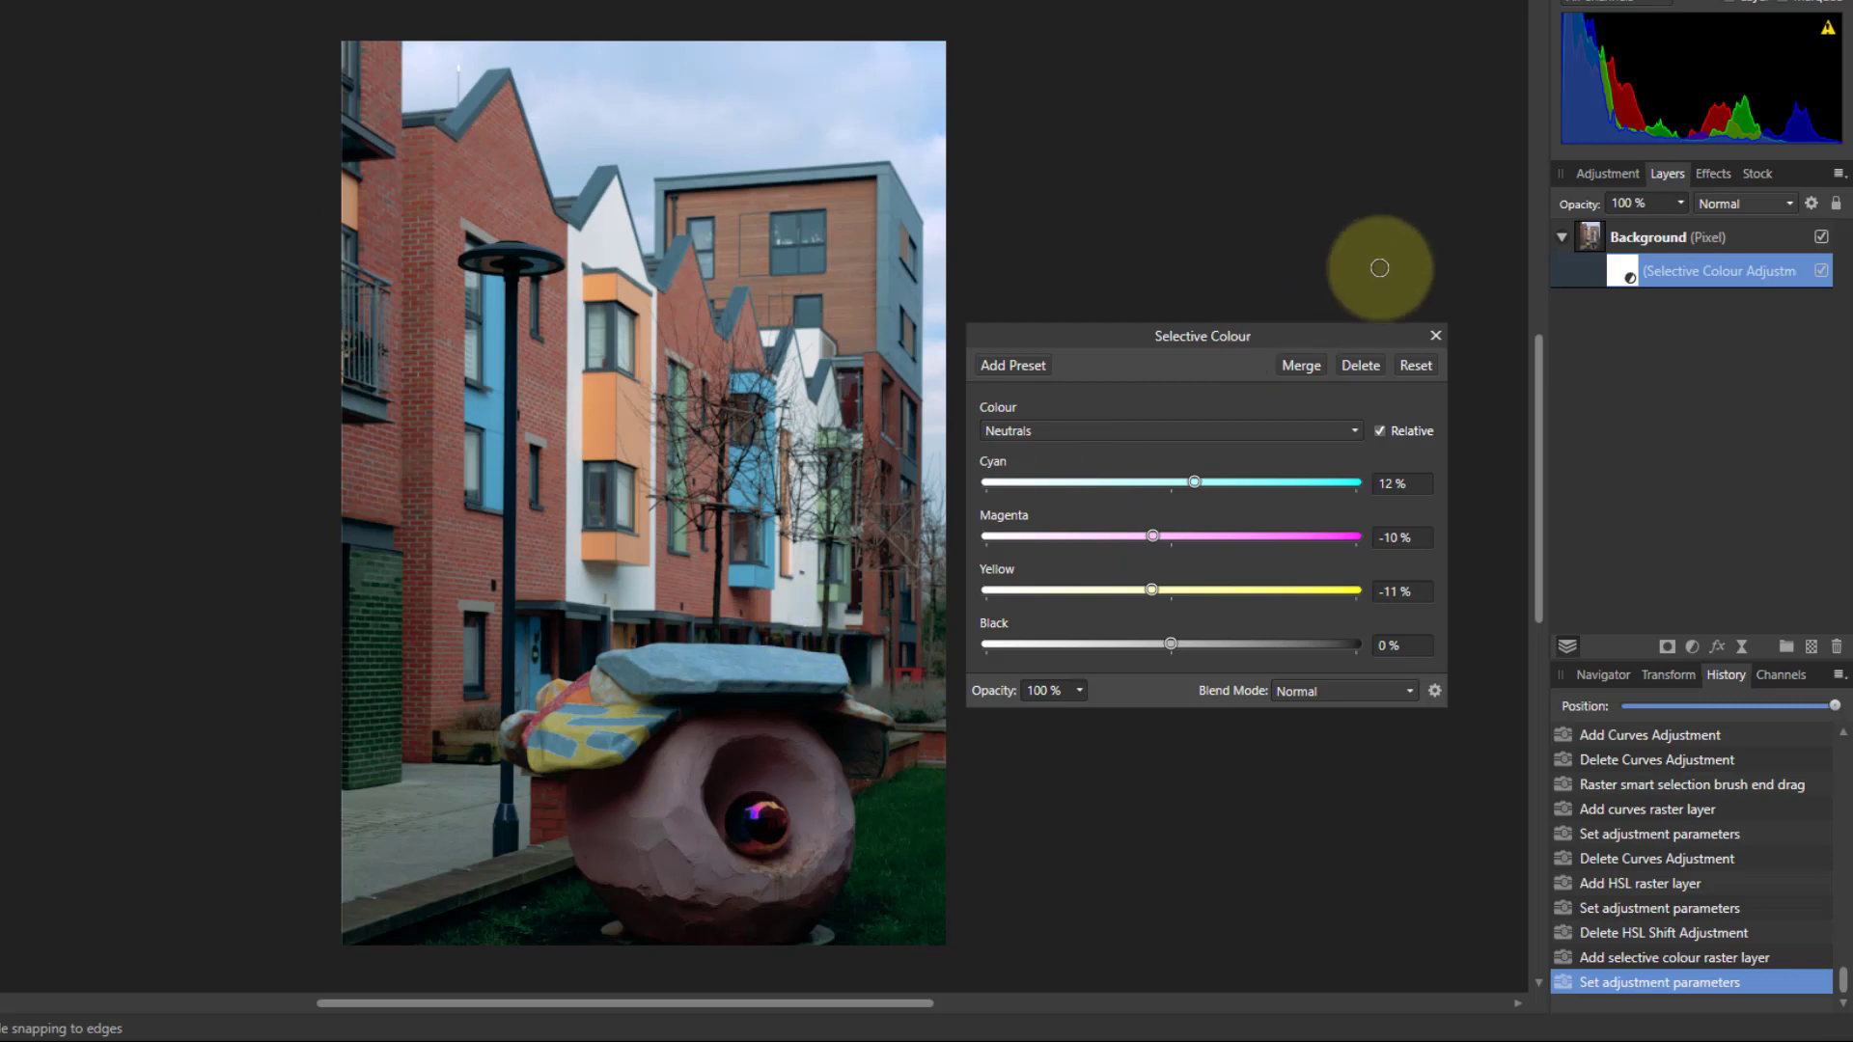
Close Selective Colour, toggle it off and on to compare, then select the Background layer
click(1436, 337)
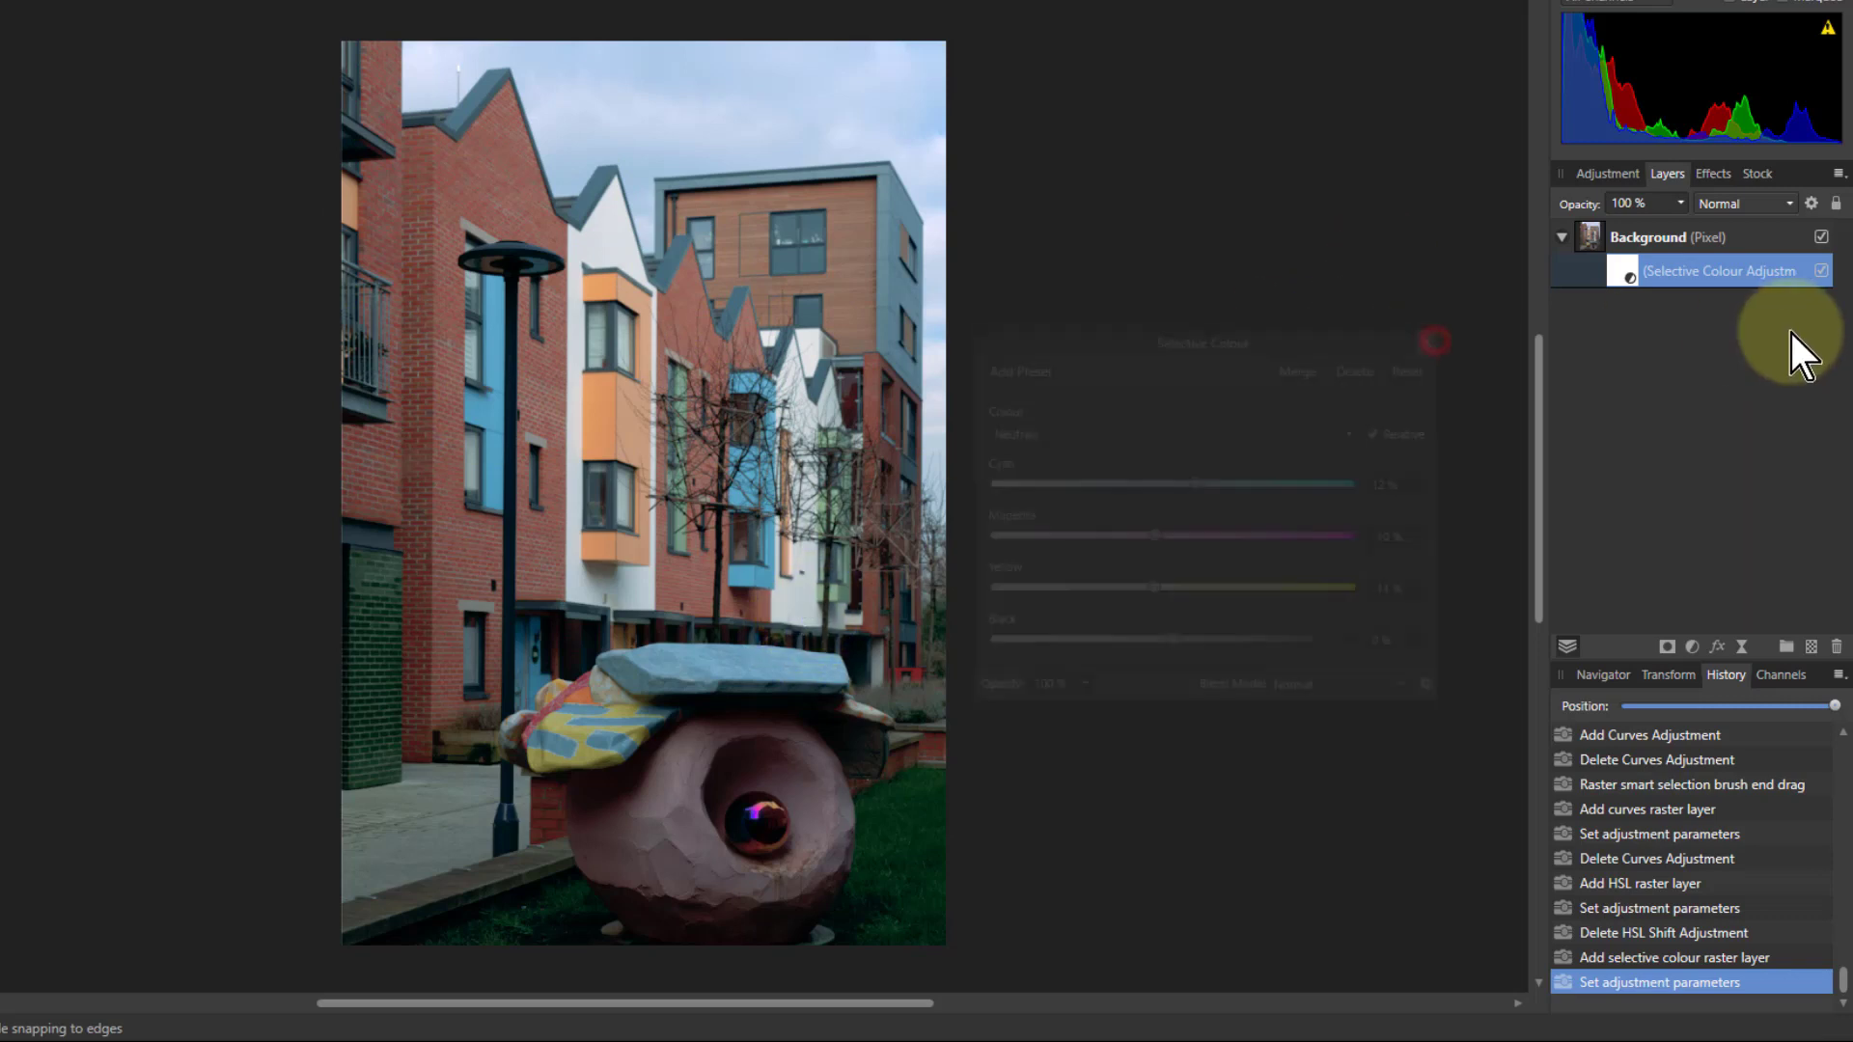
click(1821, 273)
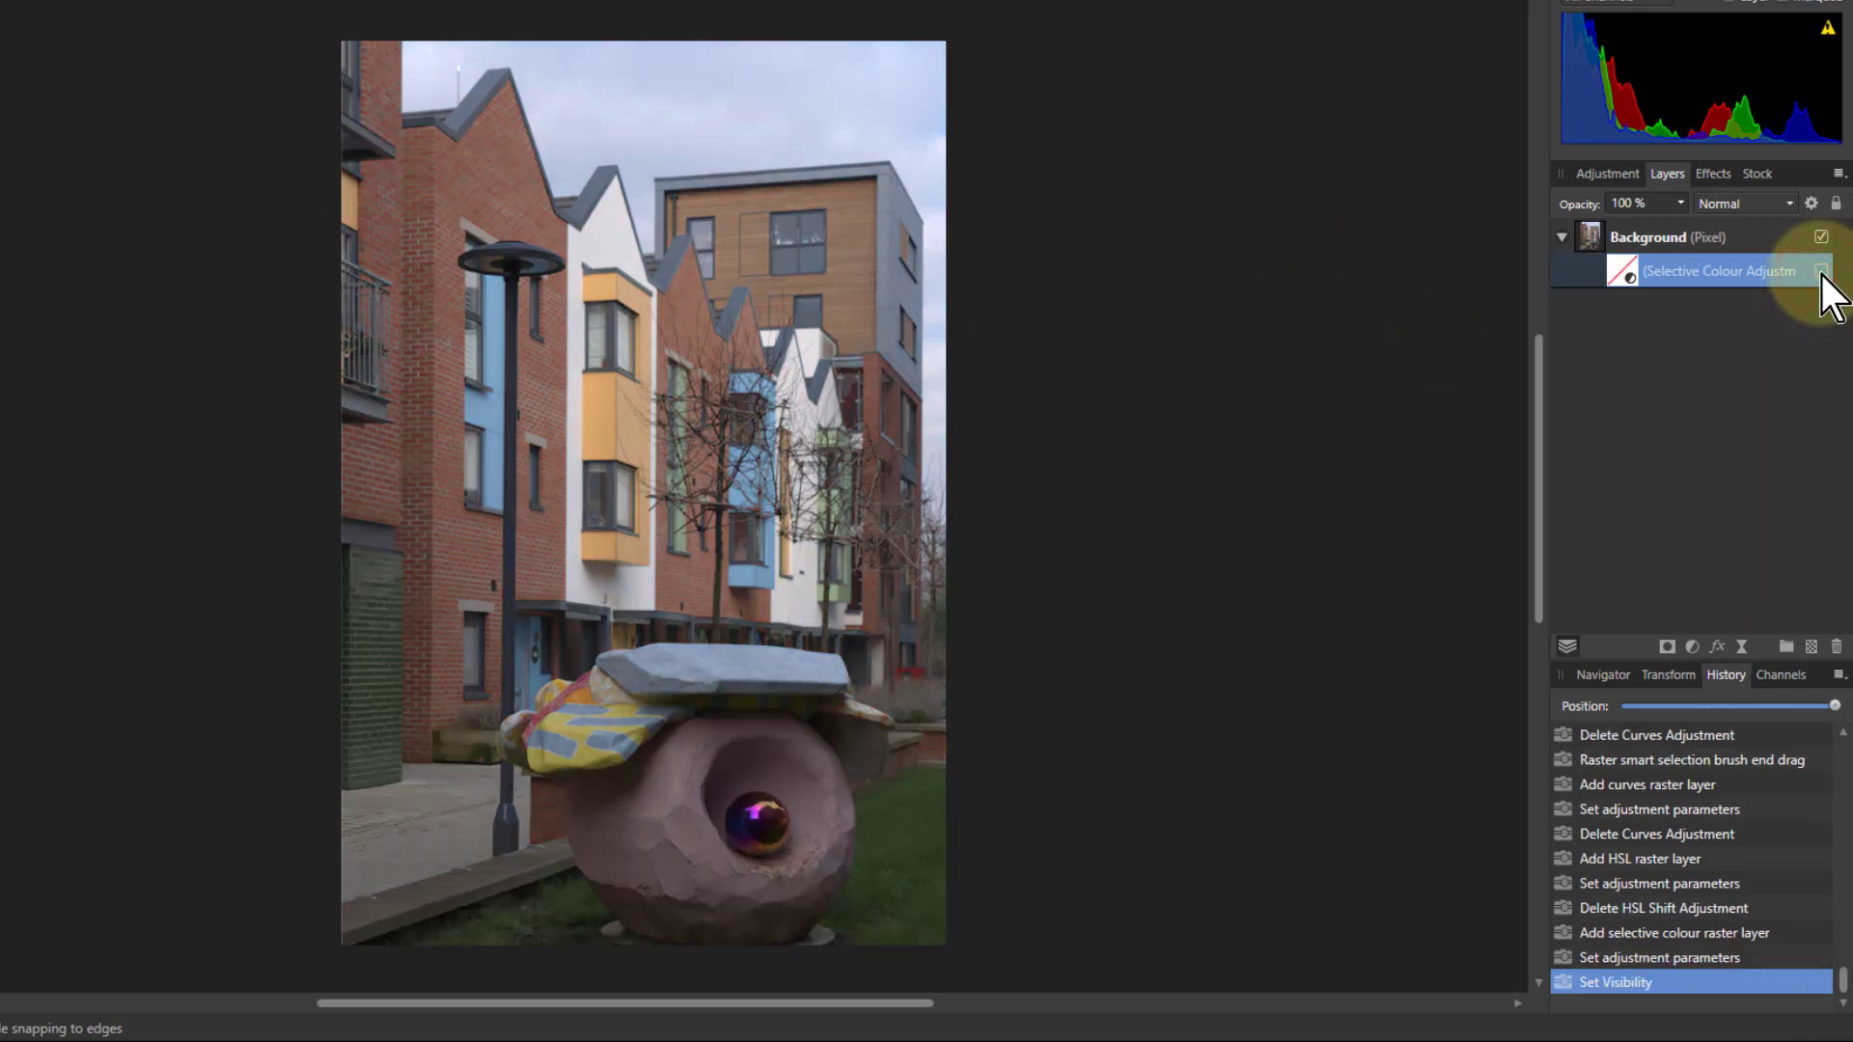
click(1821, 273)
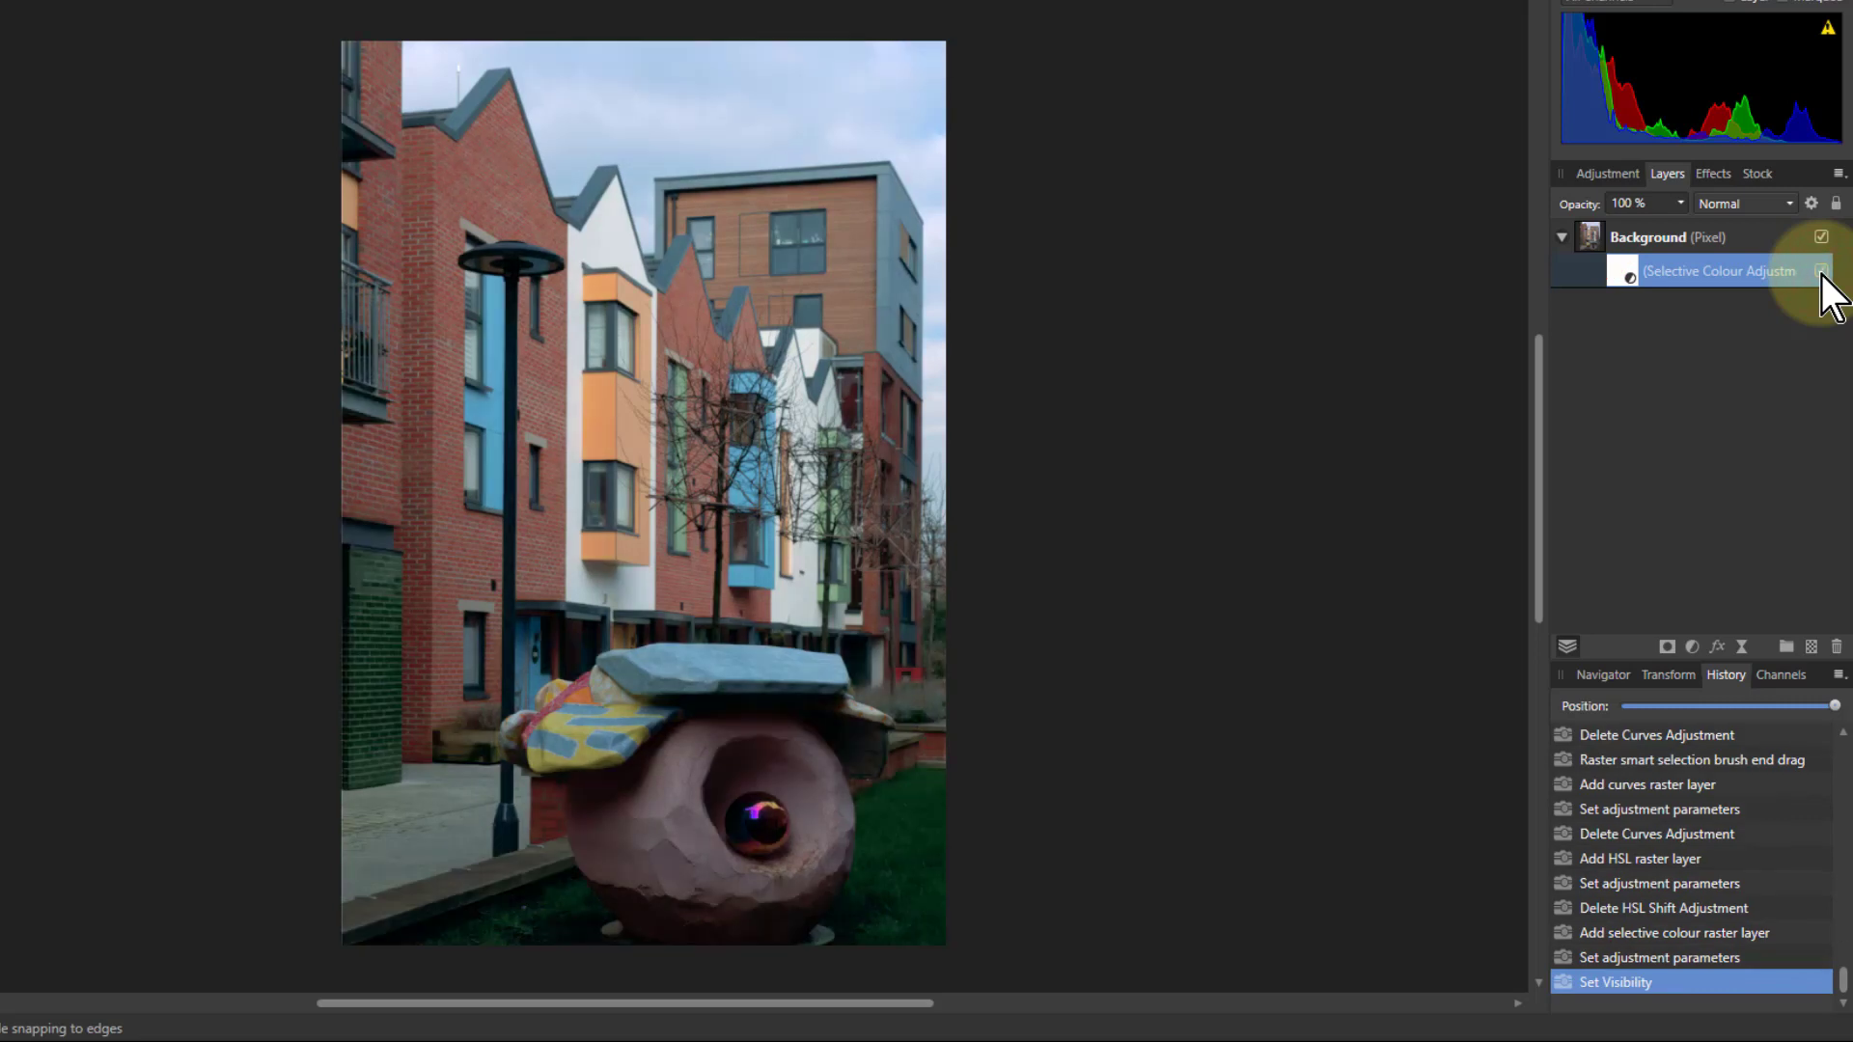
click(1617, 242)
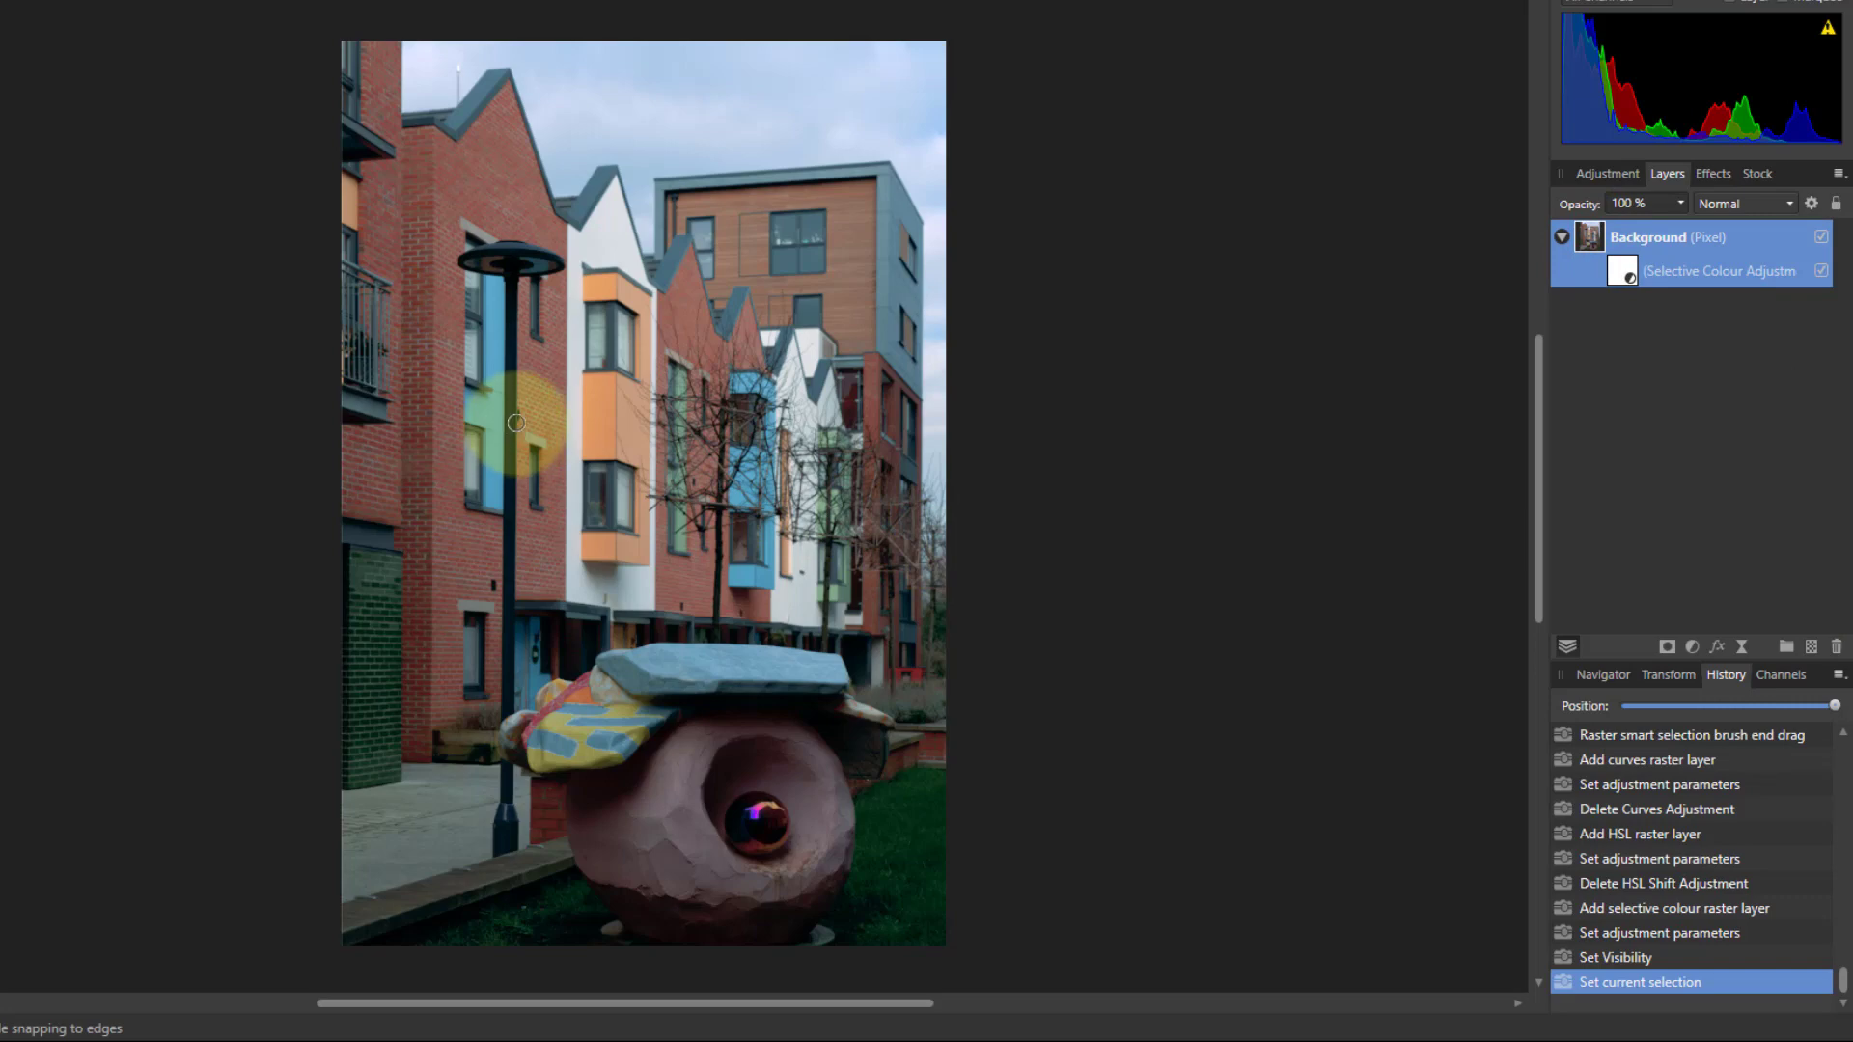
scroll(521, 423, up, 3)
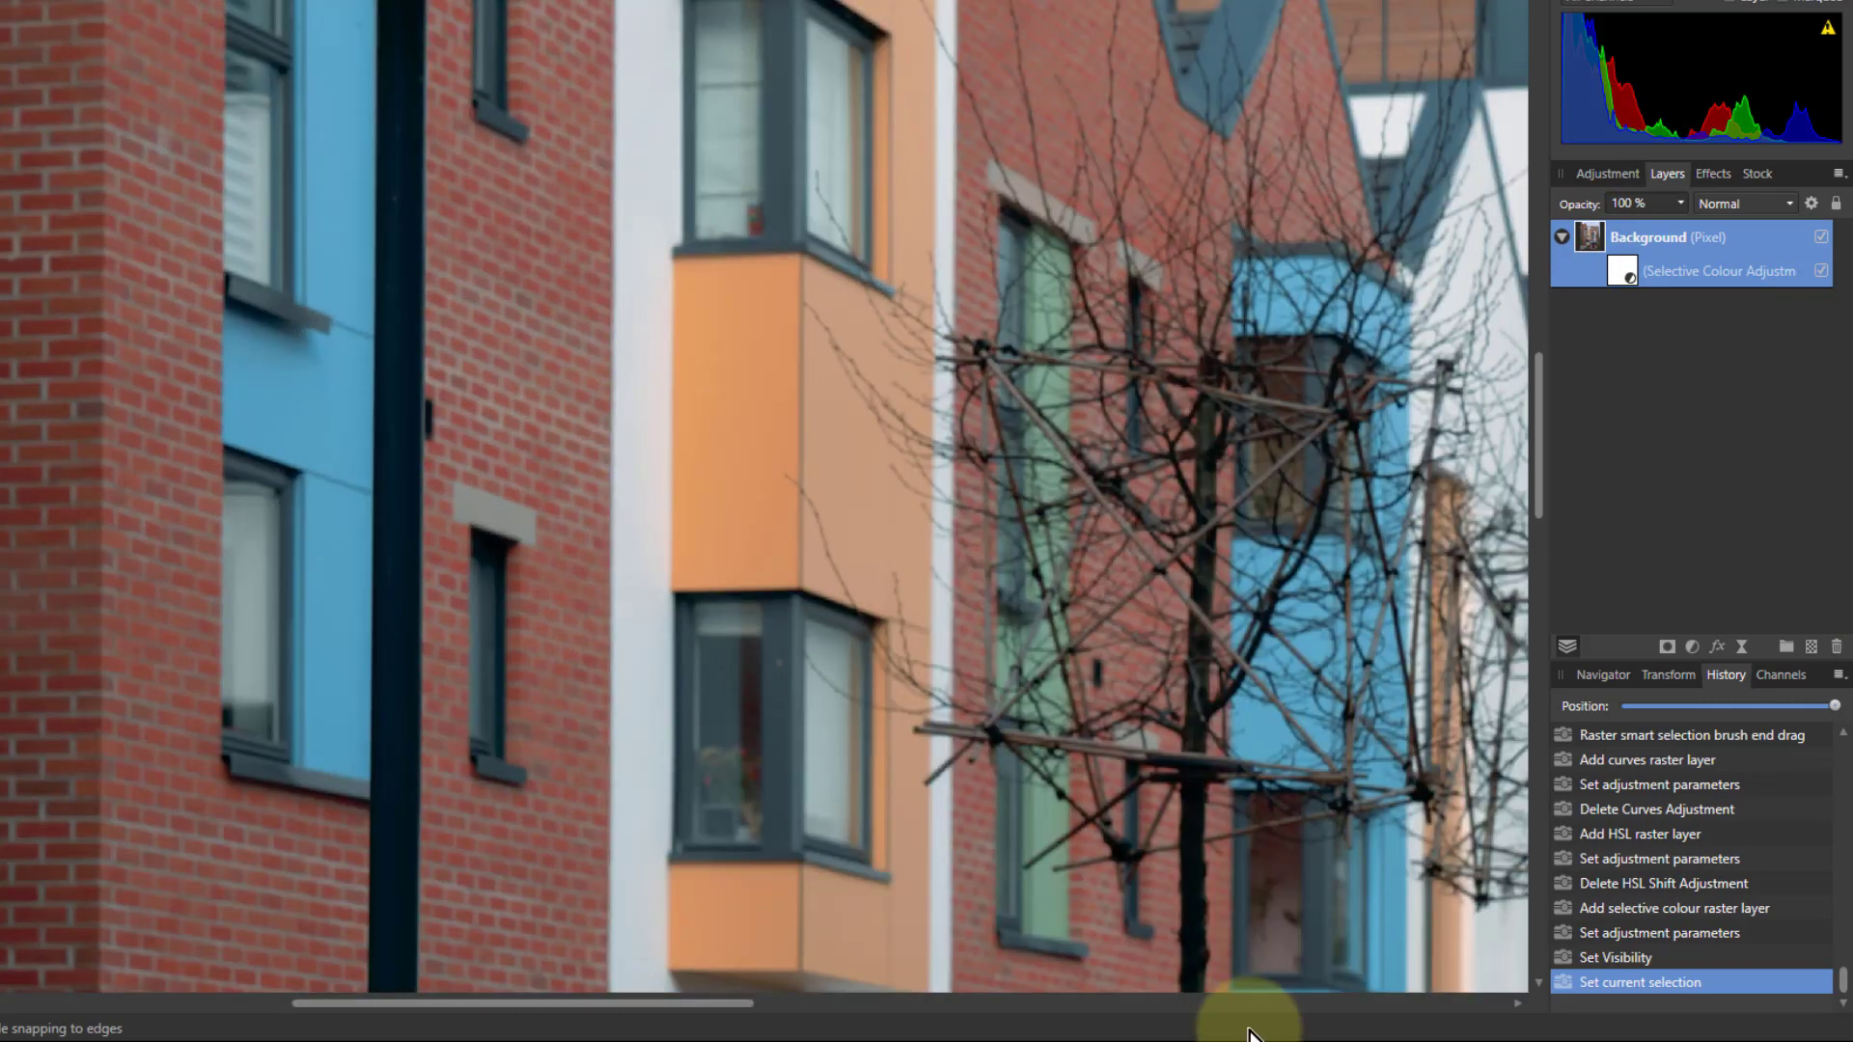
Add a live Unsharp Mask filter to the photo from the Live Filters list
click(1740, 650)
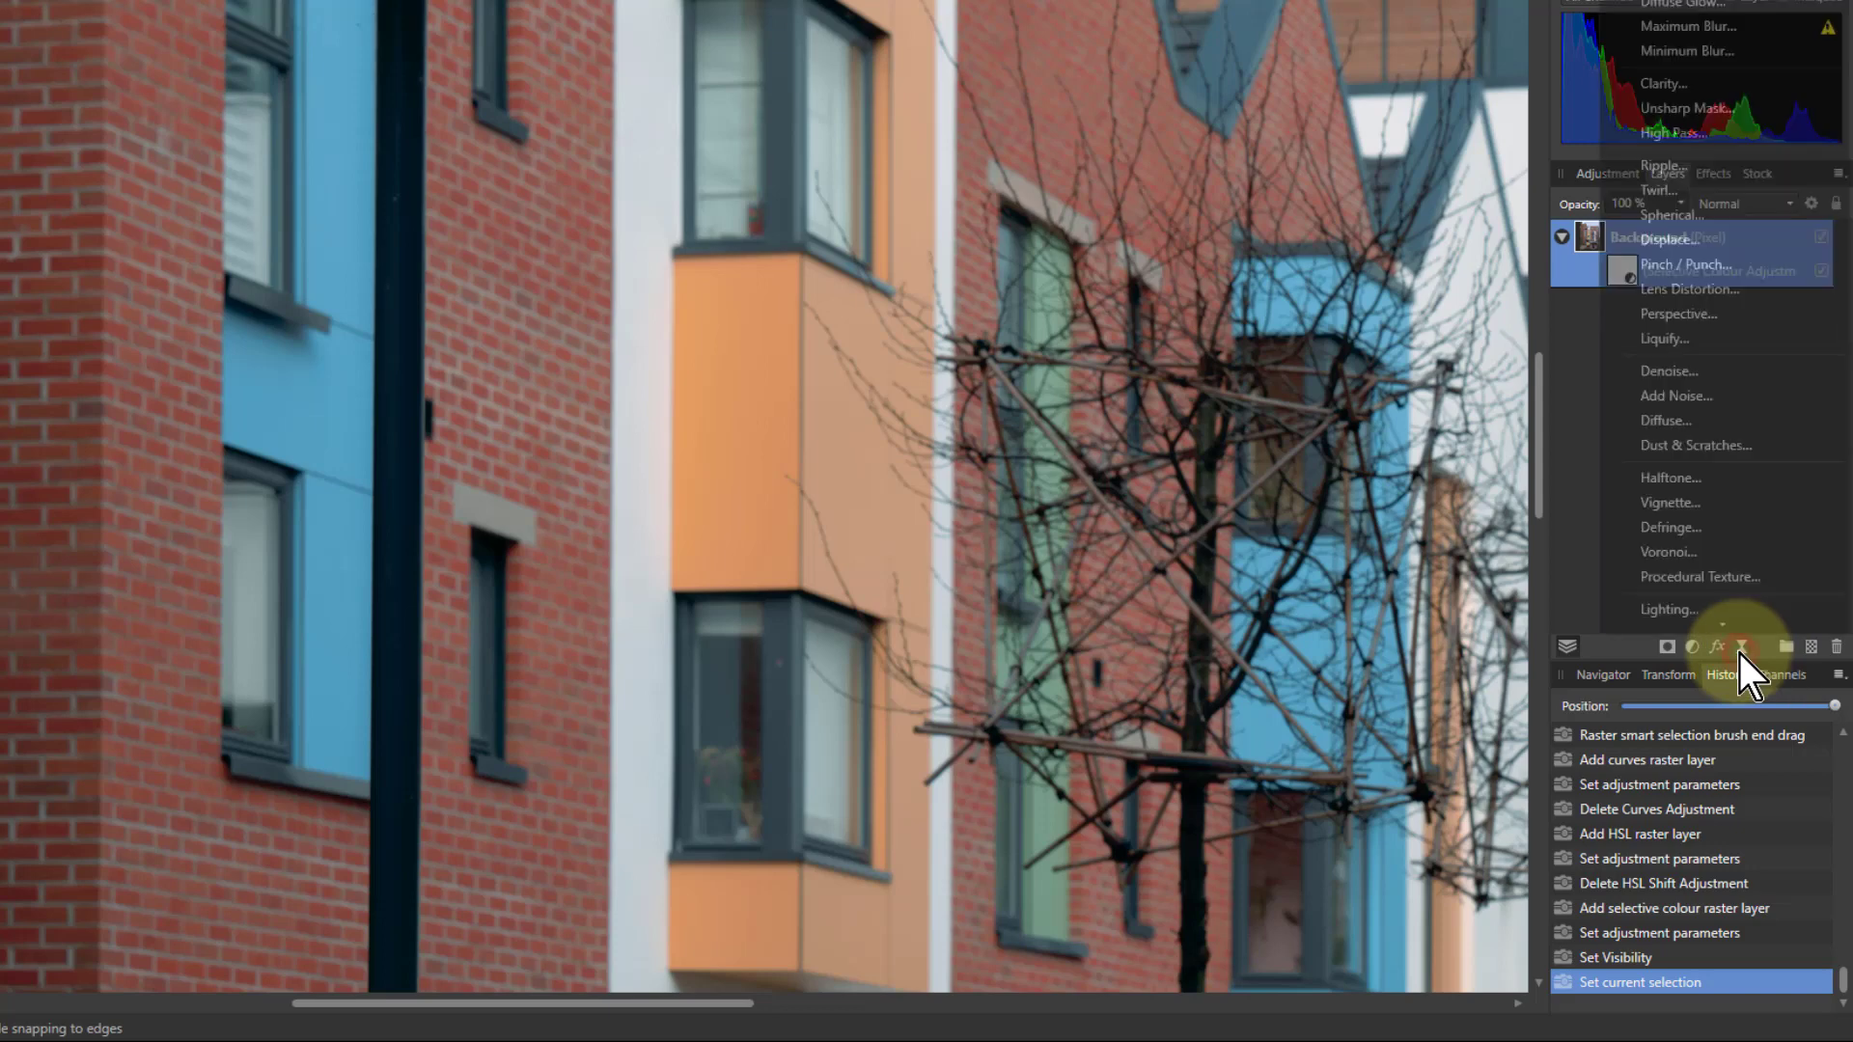
click(1678, 114)
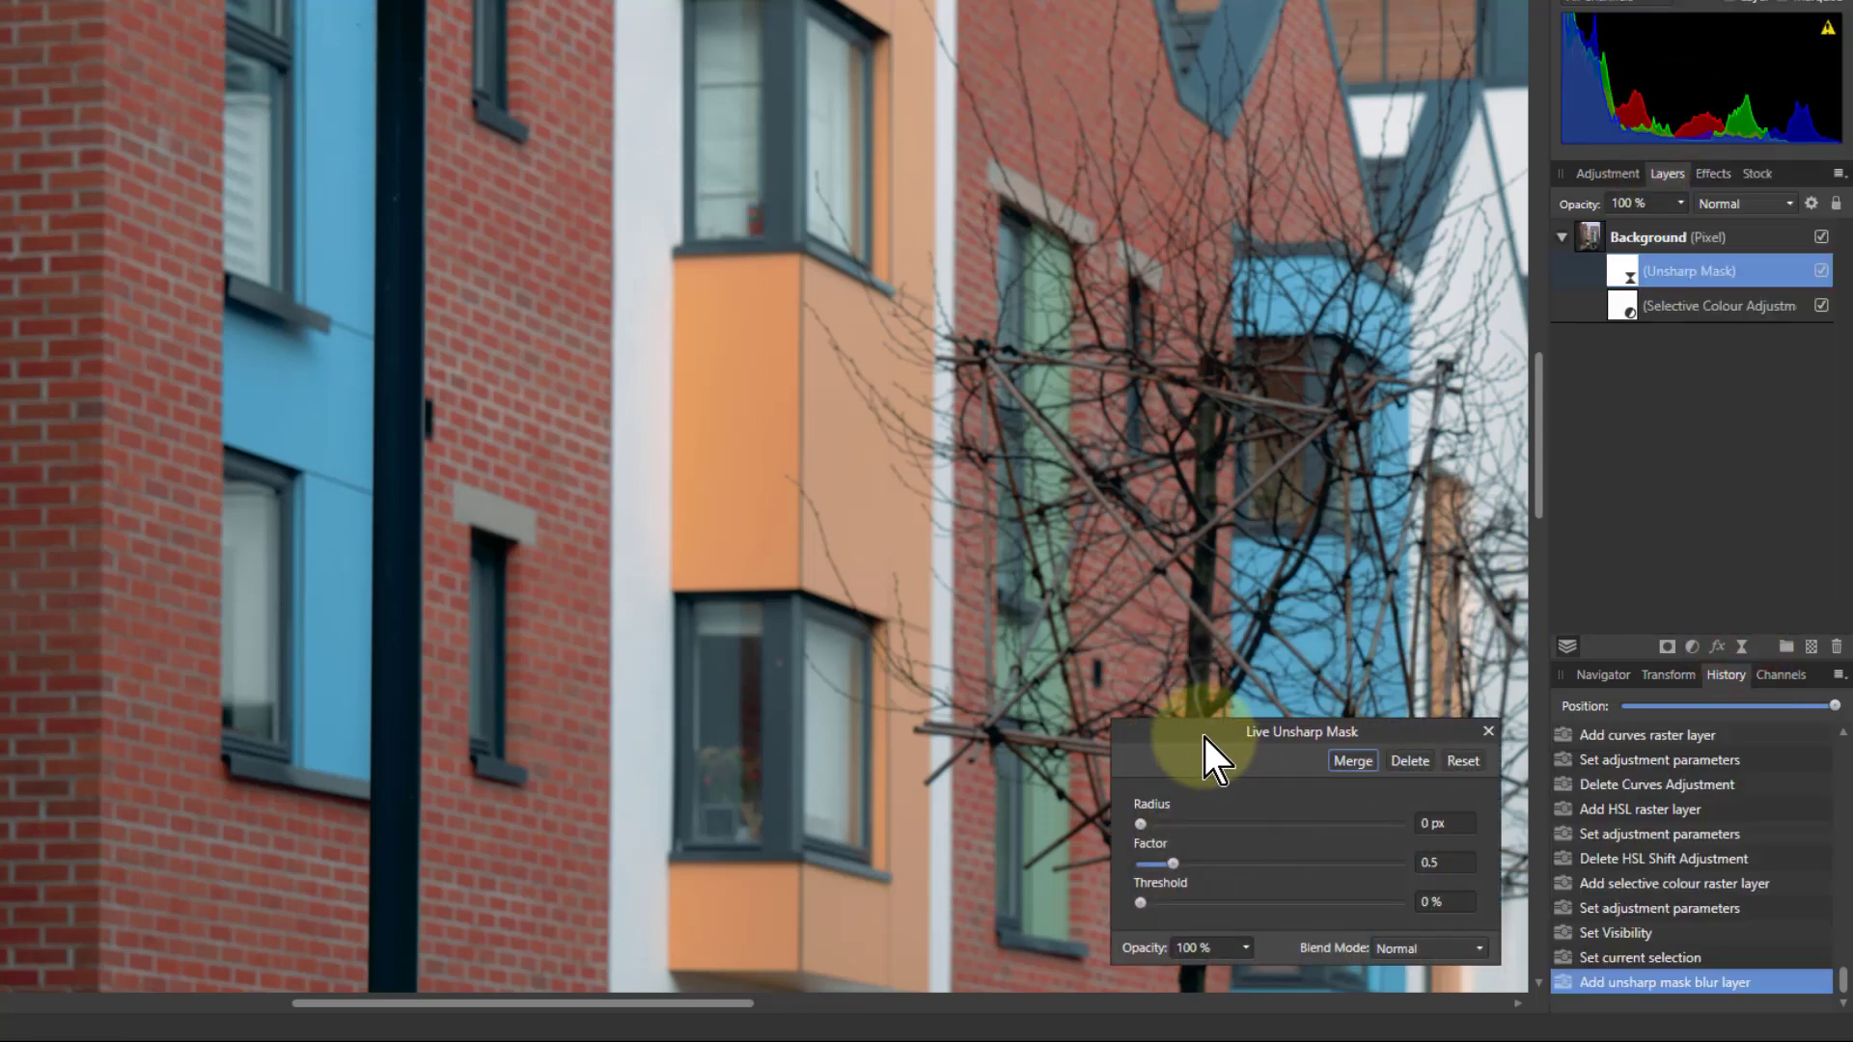
drag(1205, 739, 1164, 658)
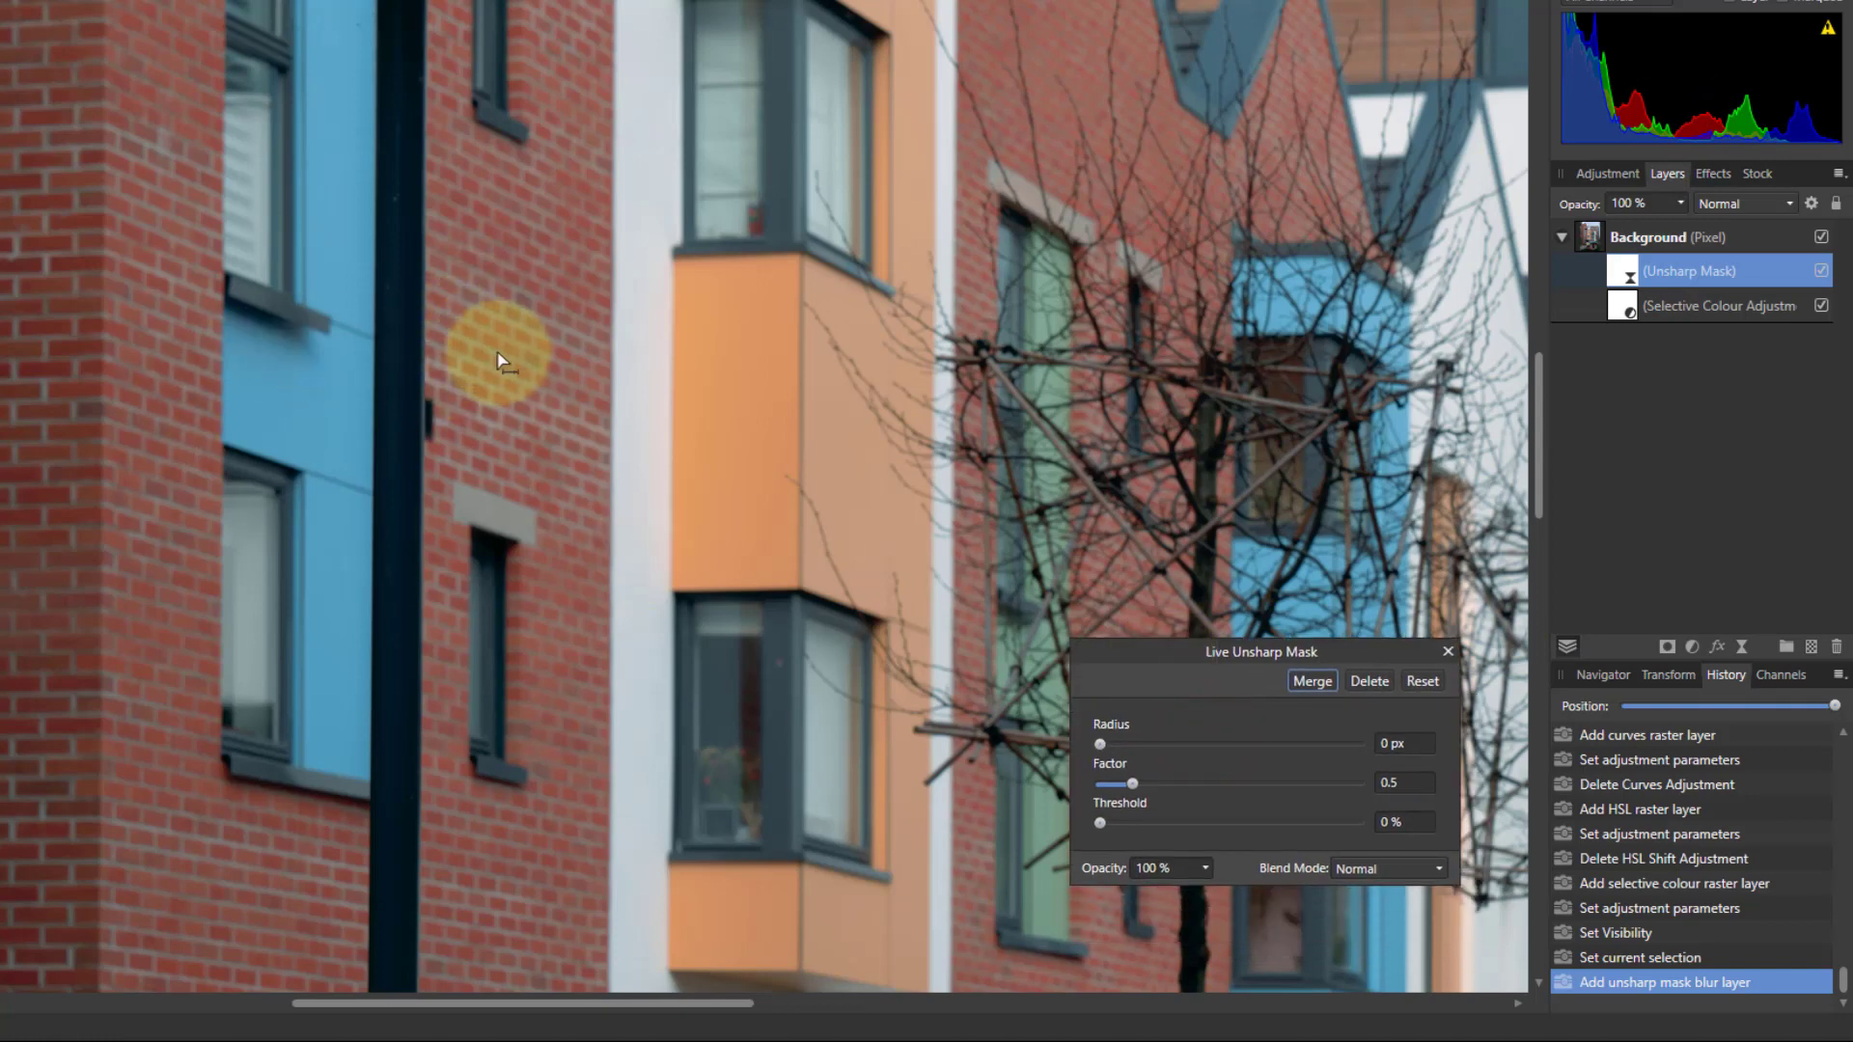
scroll(497, 362, up, 1)
scroll(530, 356, up, 2)
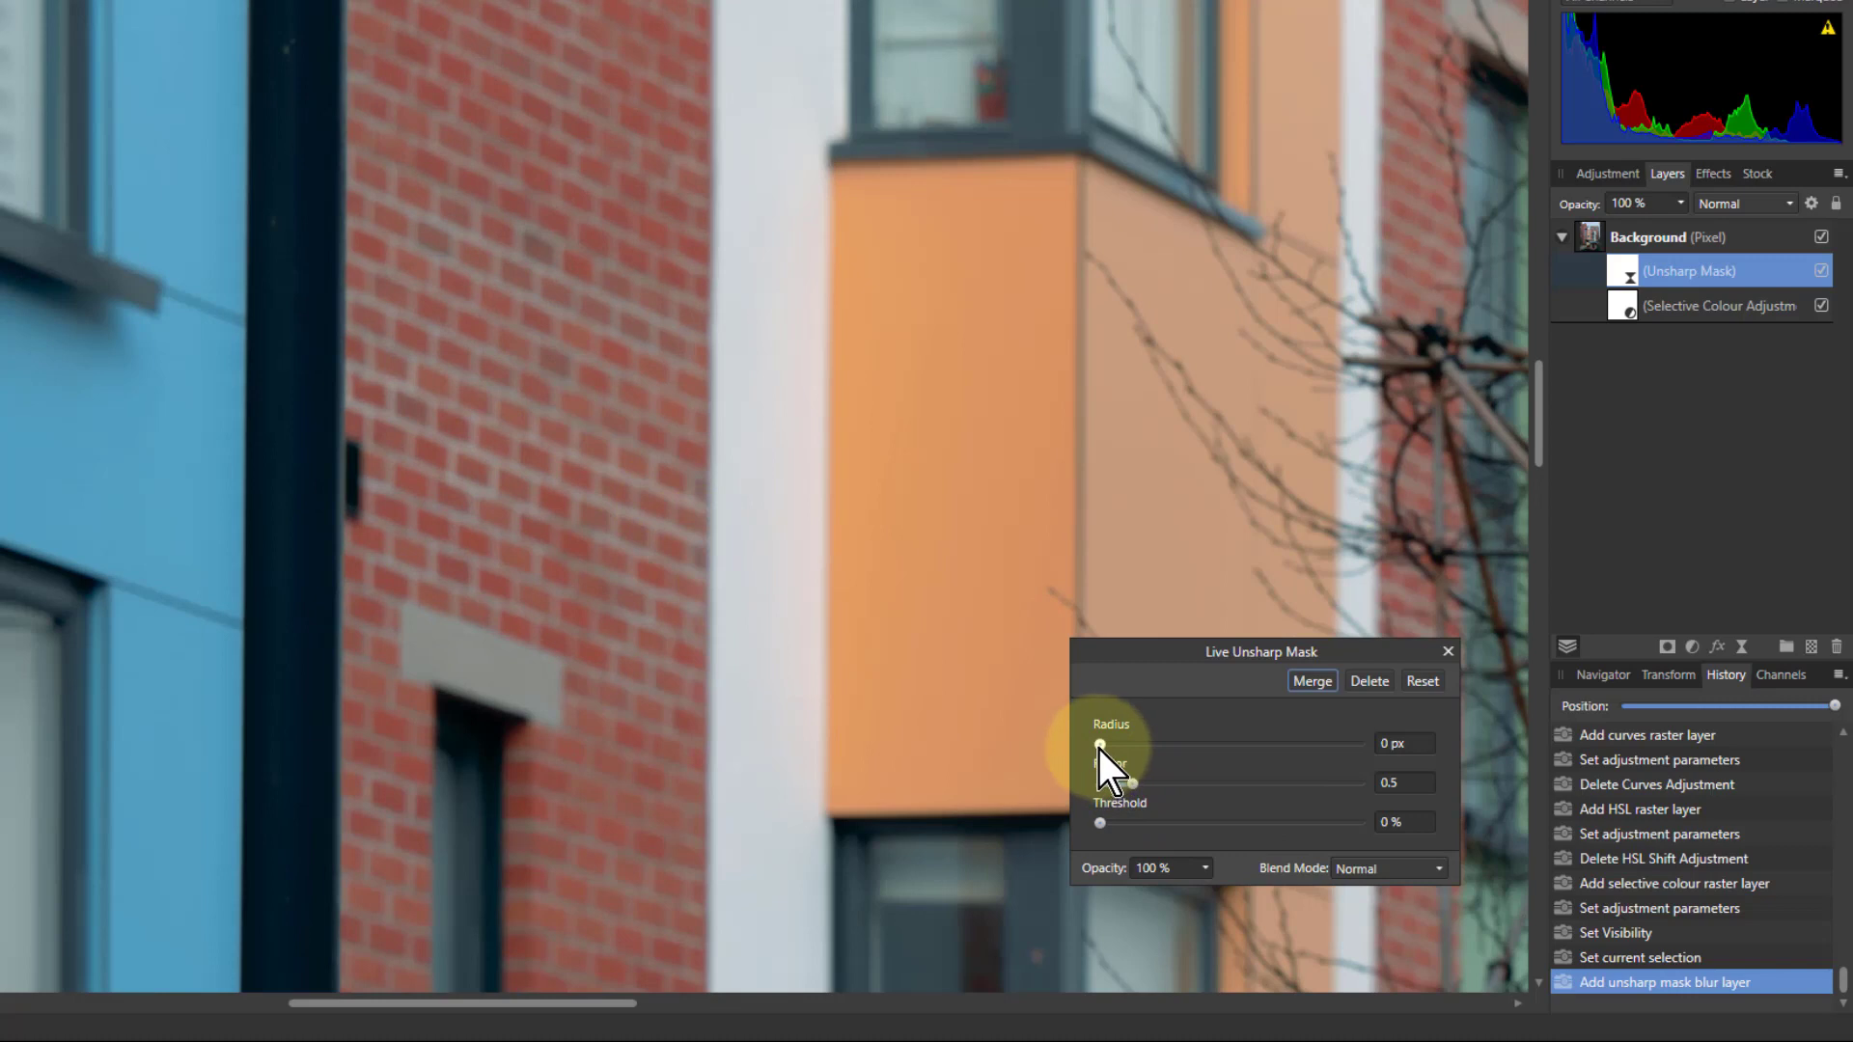
Set the Unsharp Mask radius to 14.5 px and factor to about 3.078
drag(1099, 750, 1109, 750)
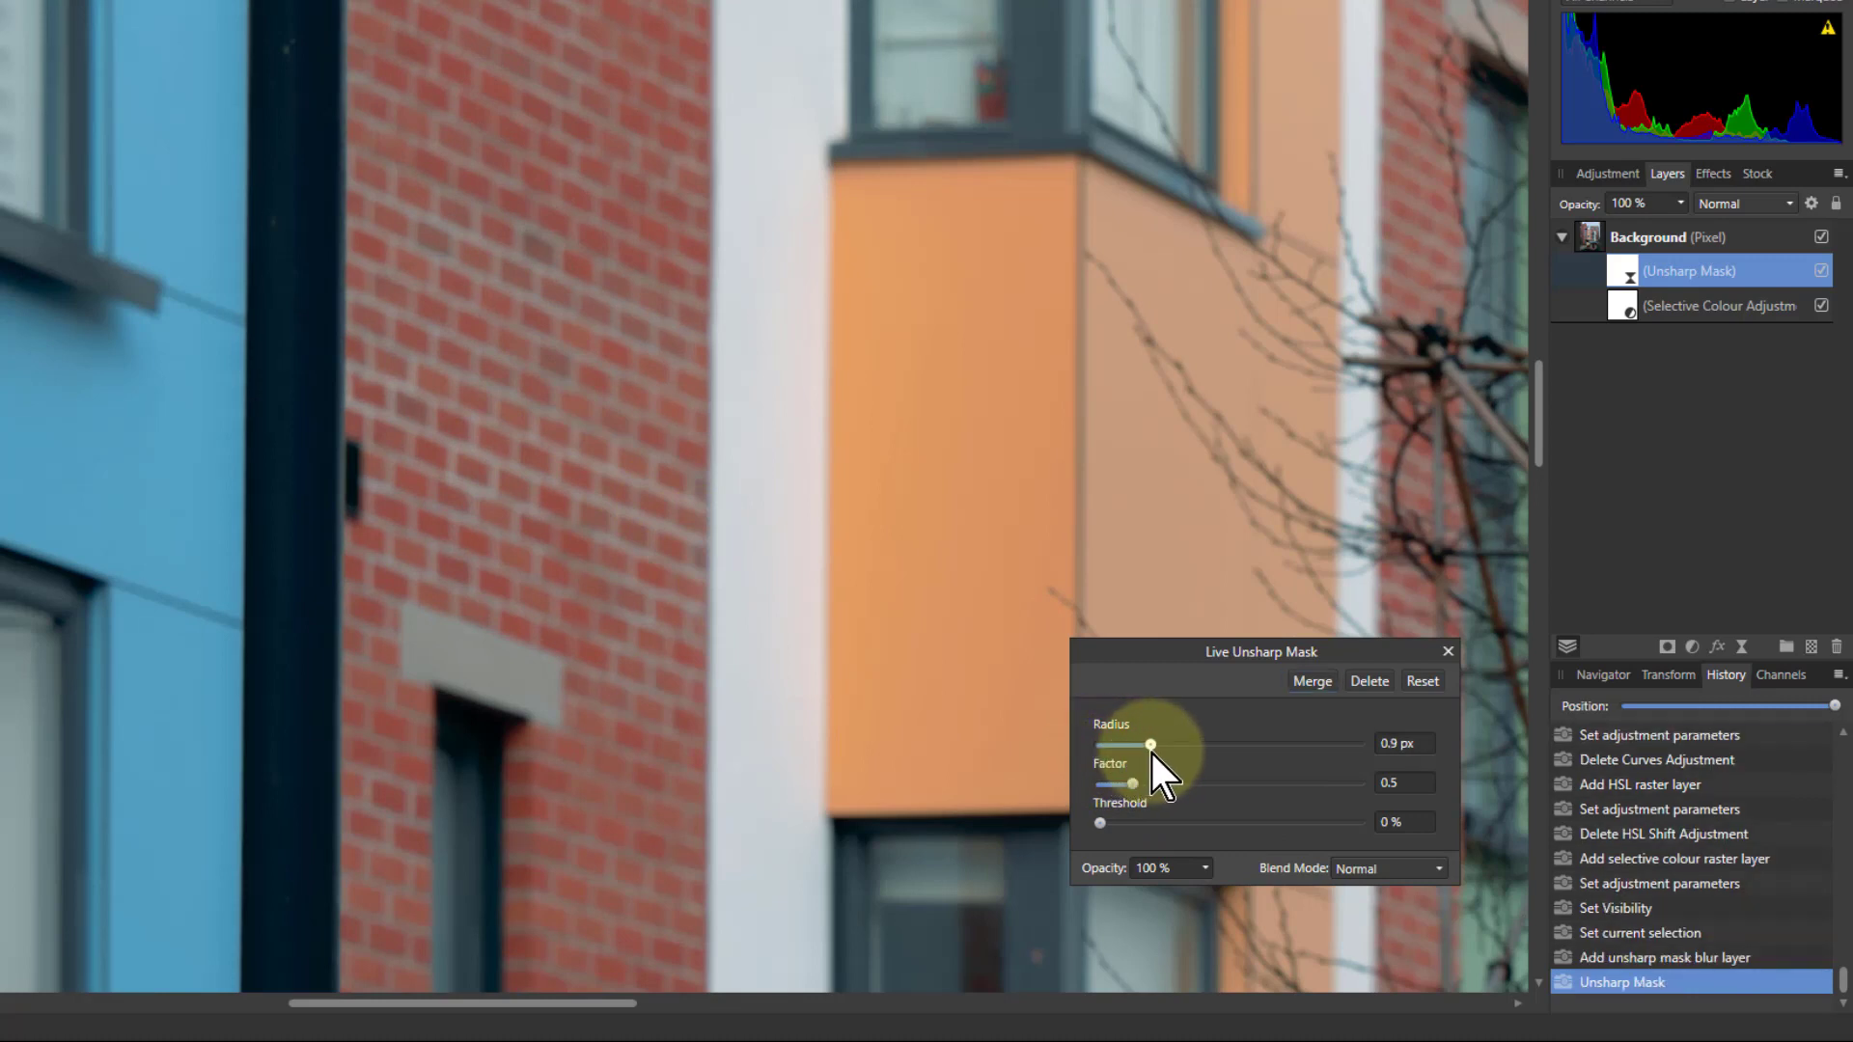
drag(1133, 785, 1289, 784)
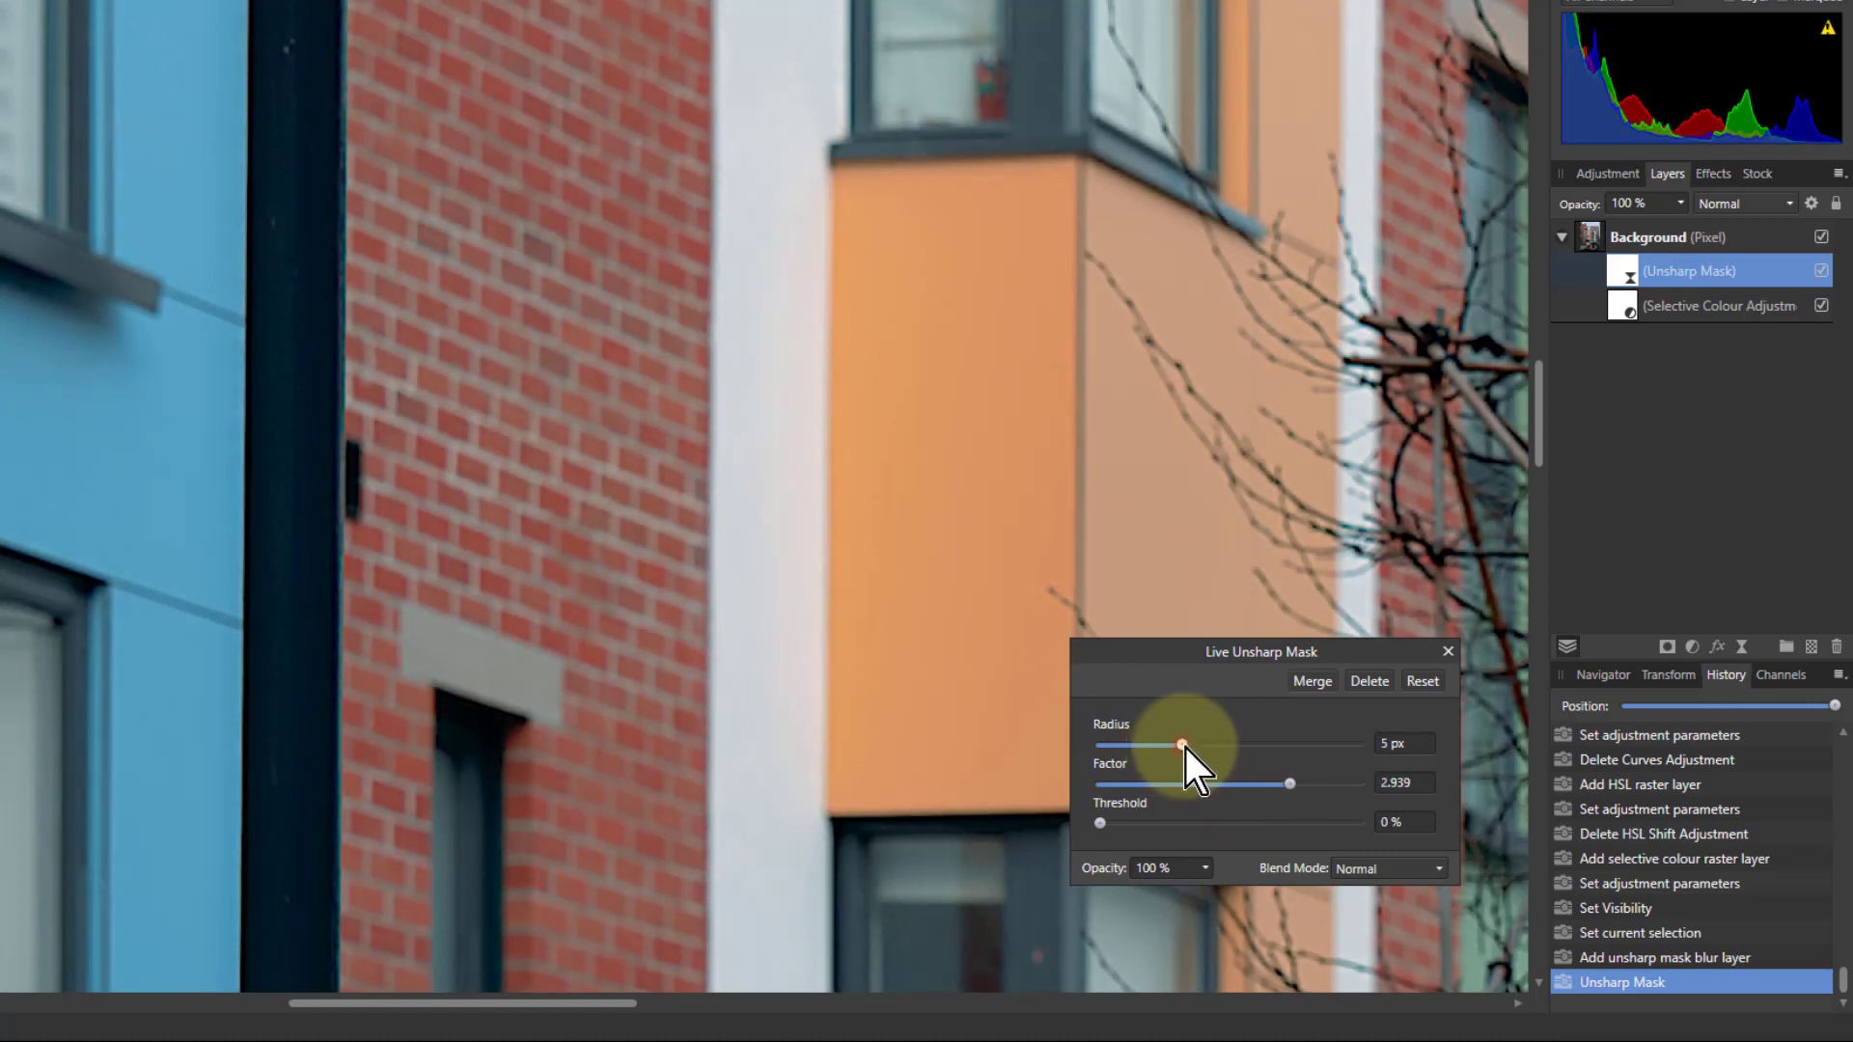
drag(1185, 746, 1229, 748)
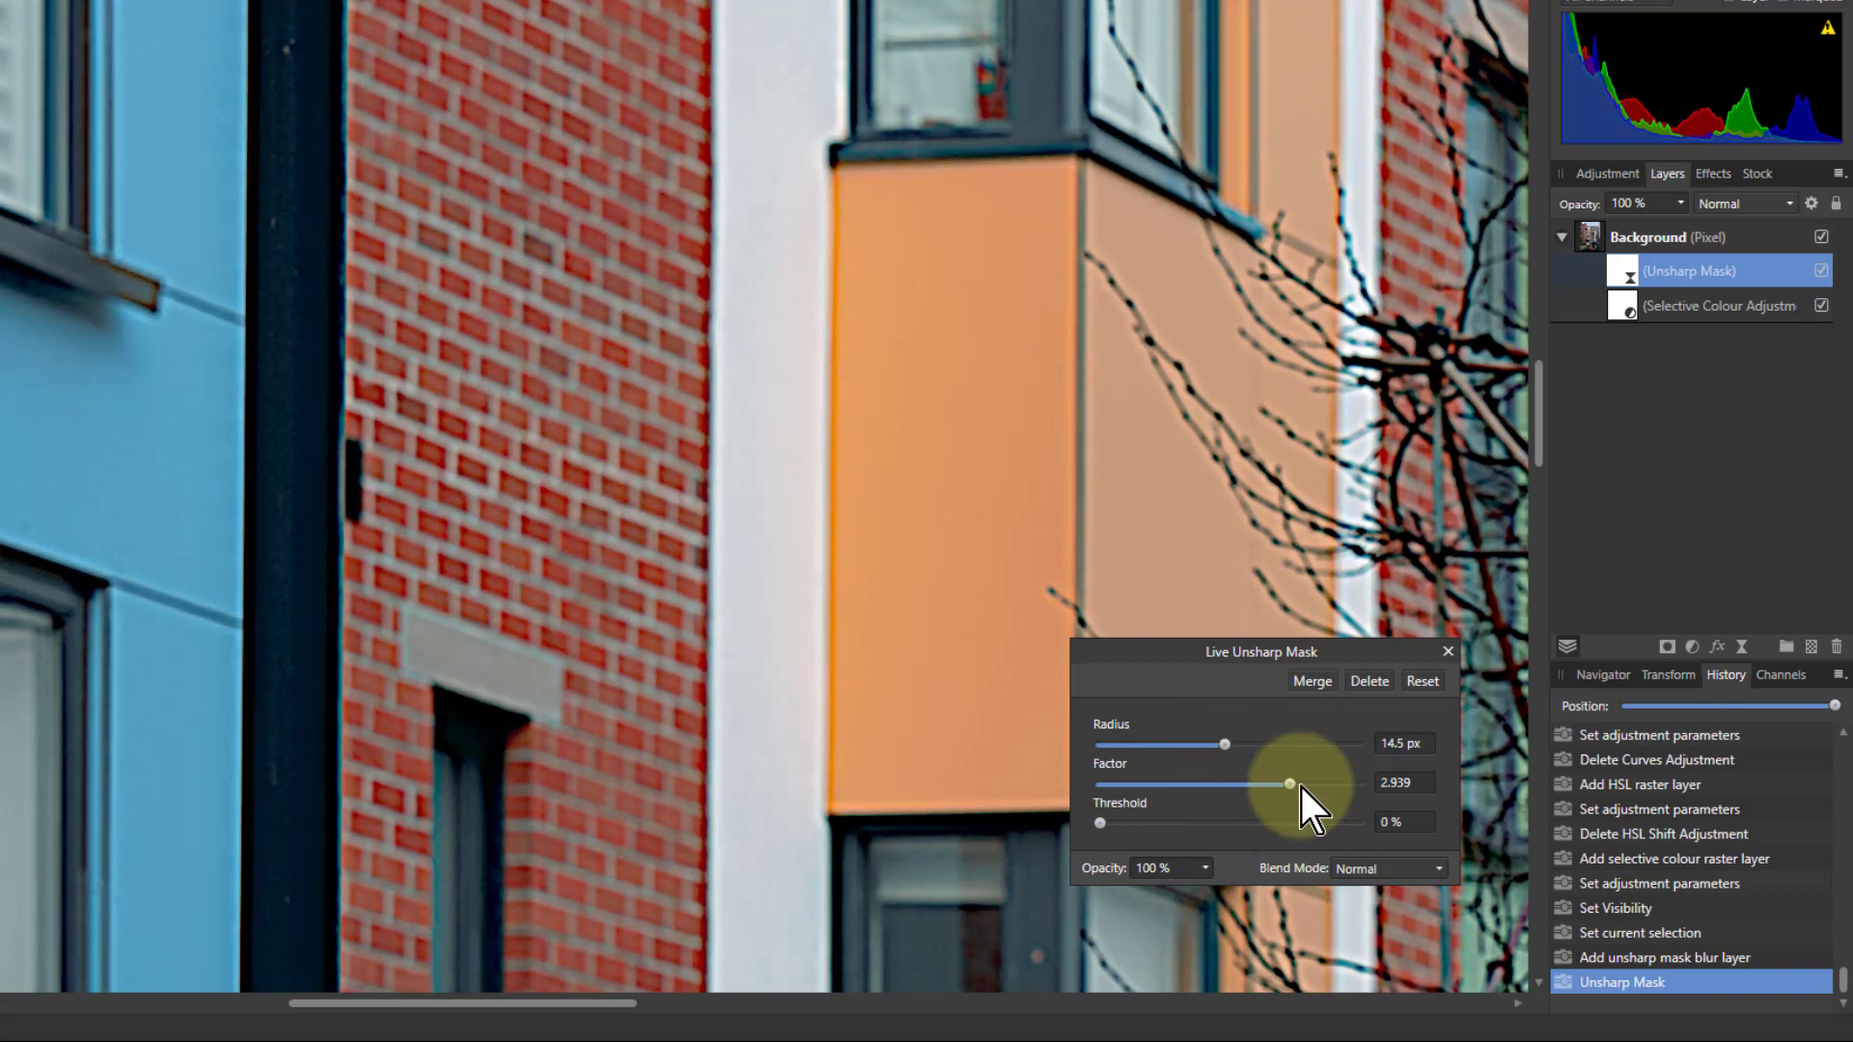
mouse_move(1290, 785)
mouse_down()
mouse_move(1225, 786)
mouse_move(1300, 785)
mouse_up()
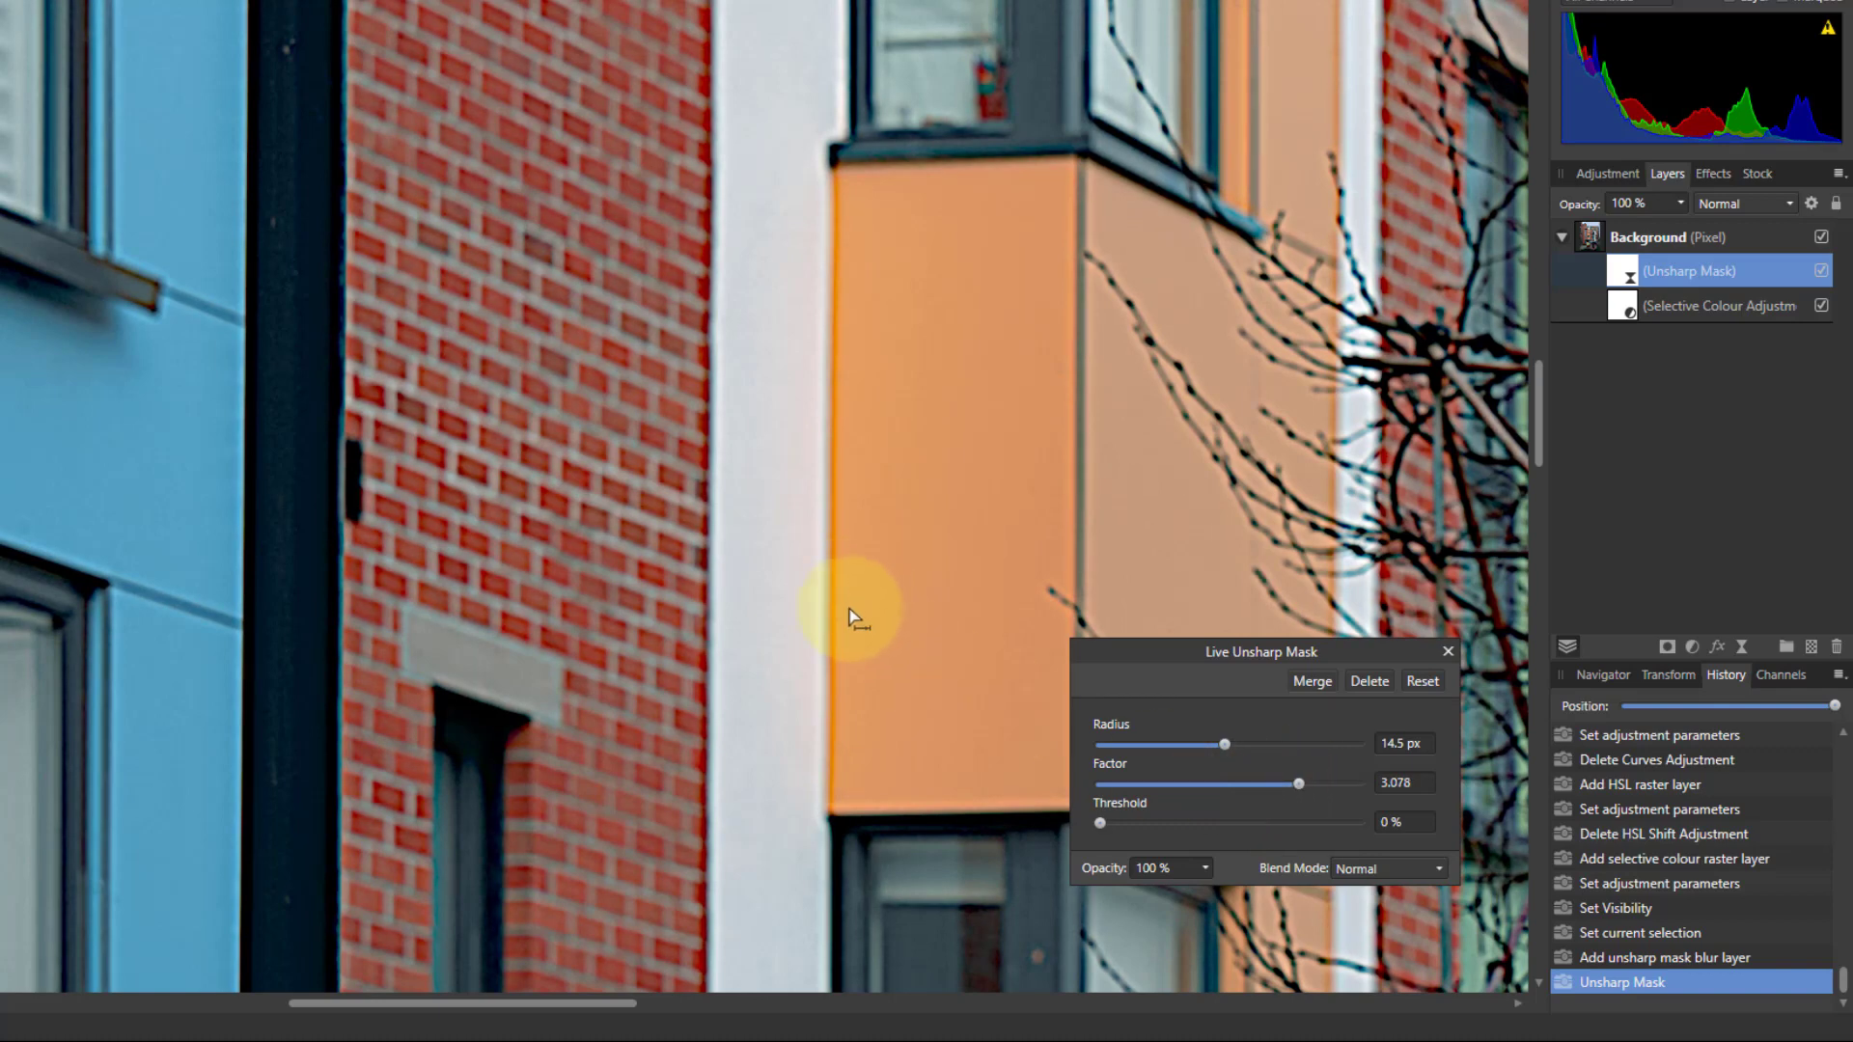
key(ctrl+plus)
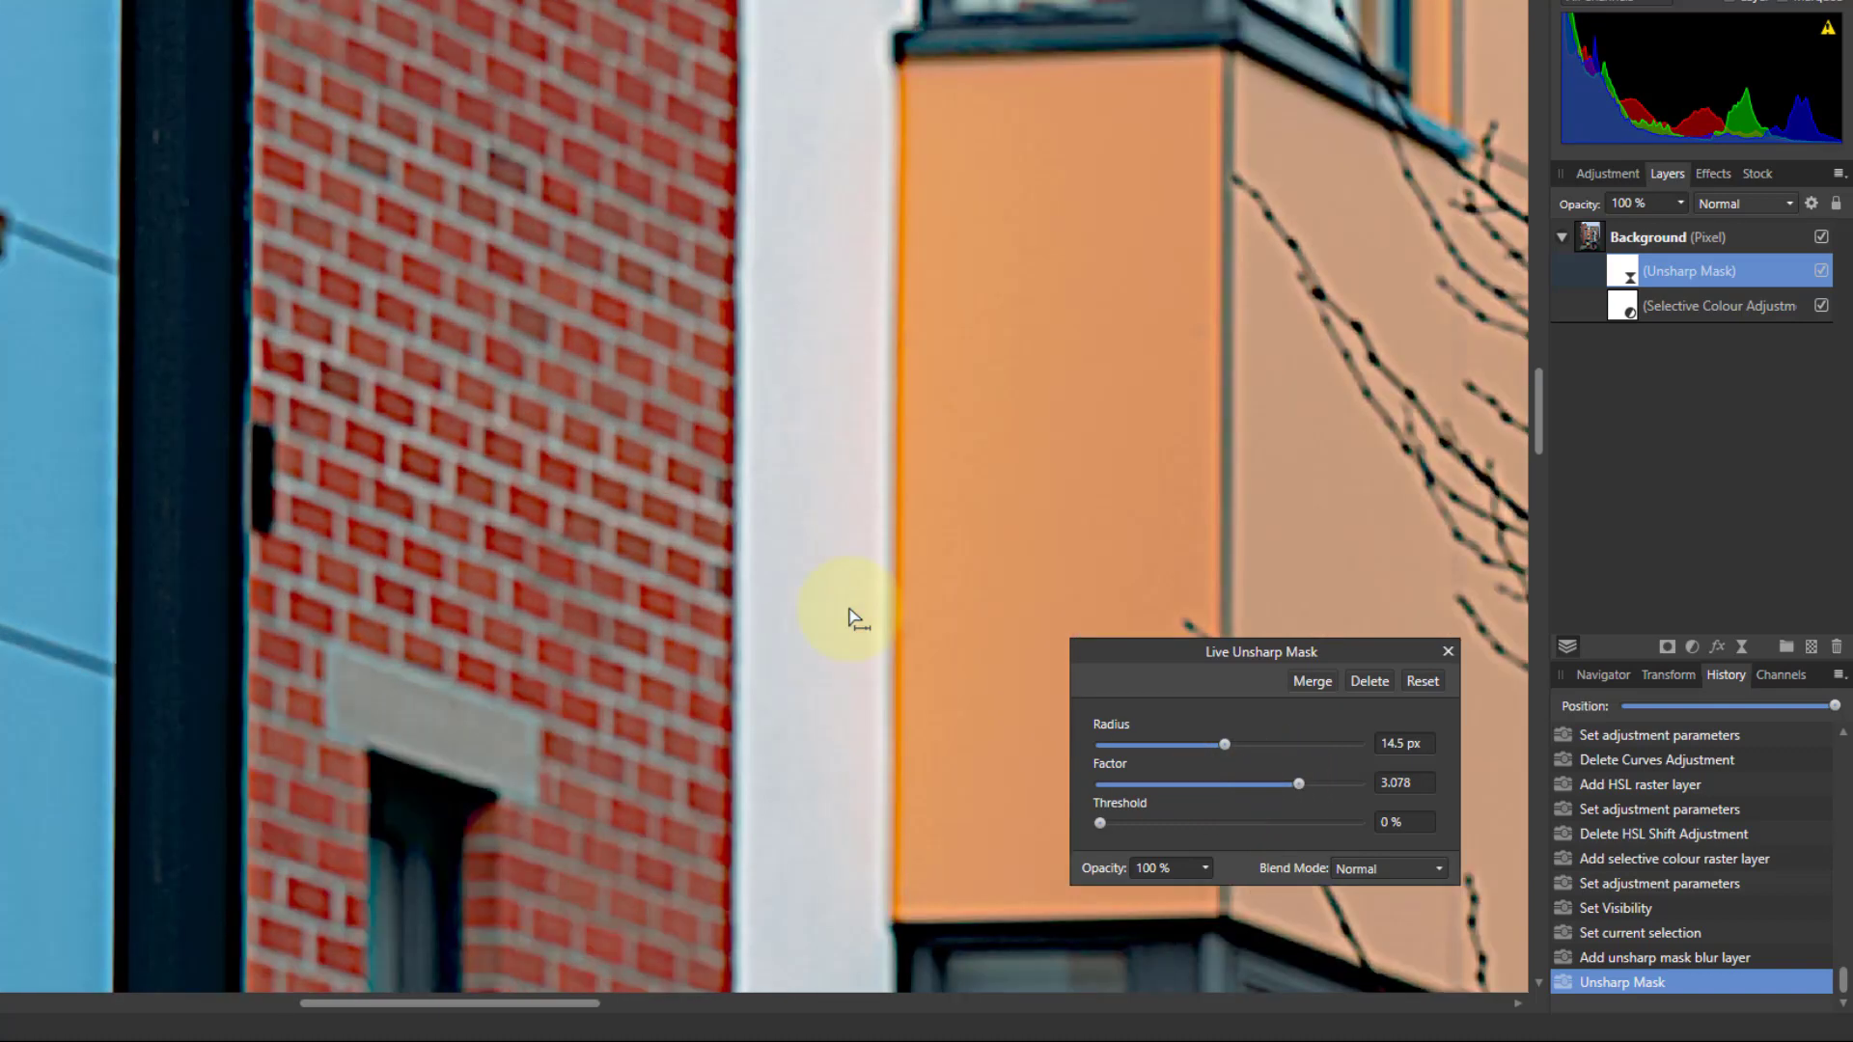
Fit the photo, toggle the Unsharp Mask off and on, close it, and preview pre-sharpening History
key(ctrl+0)
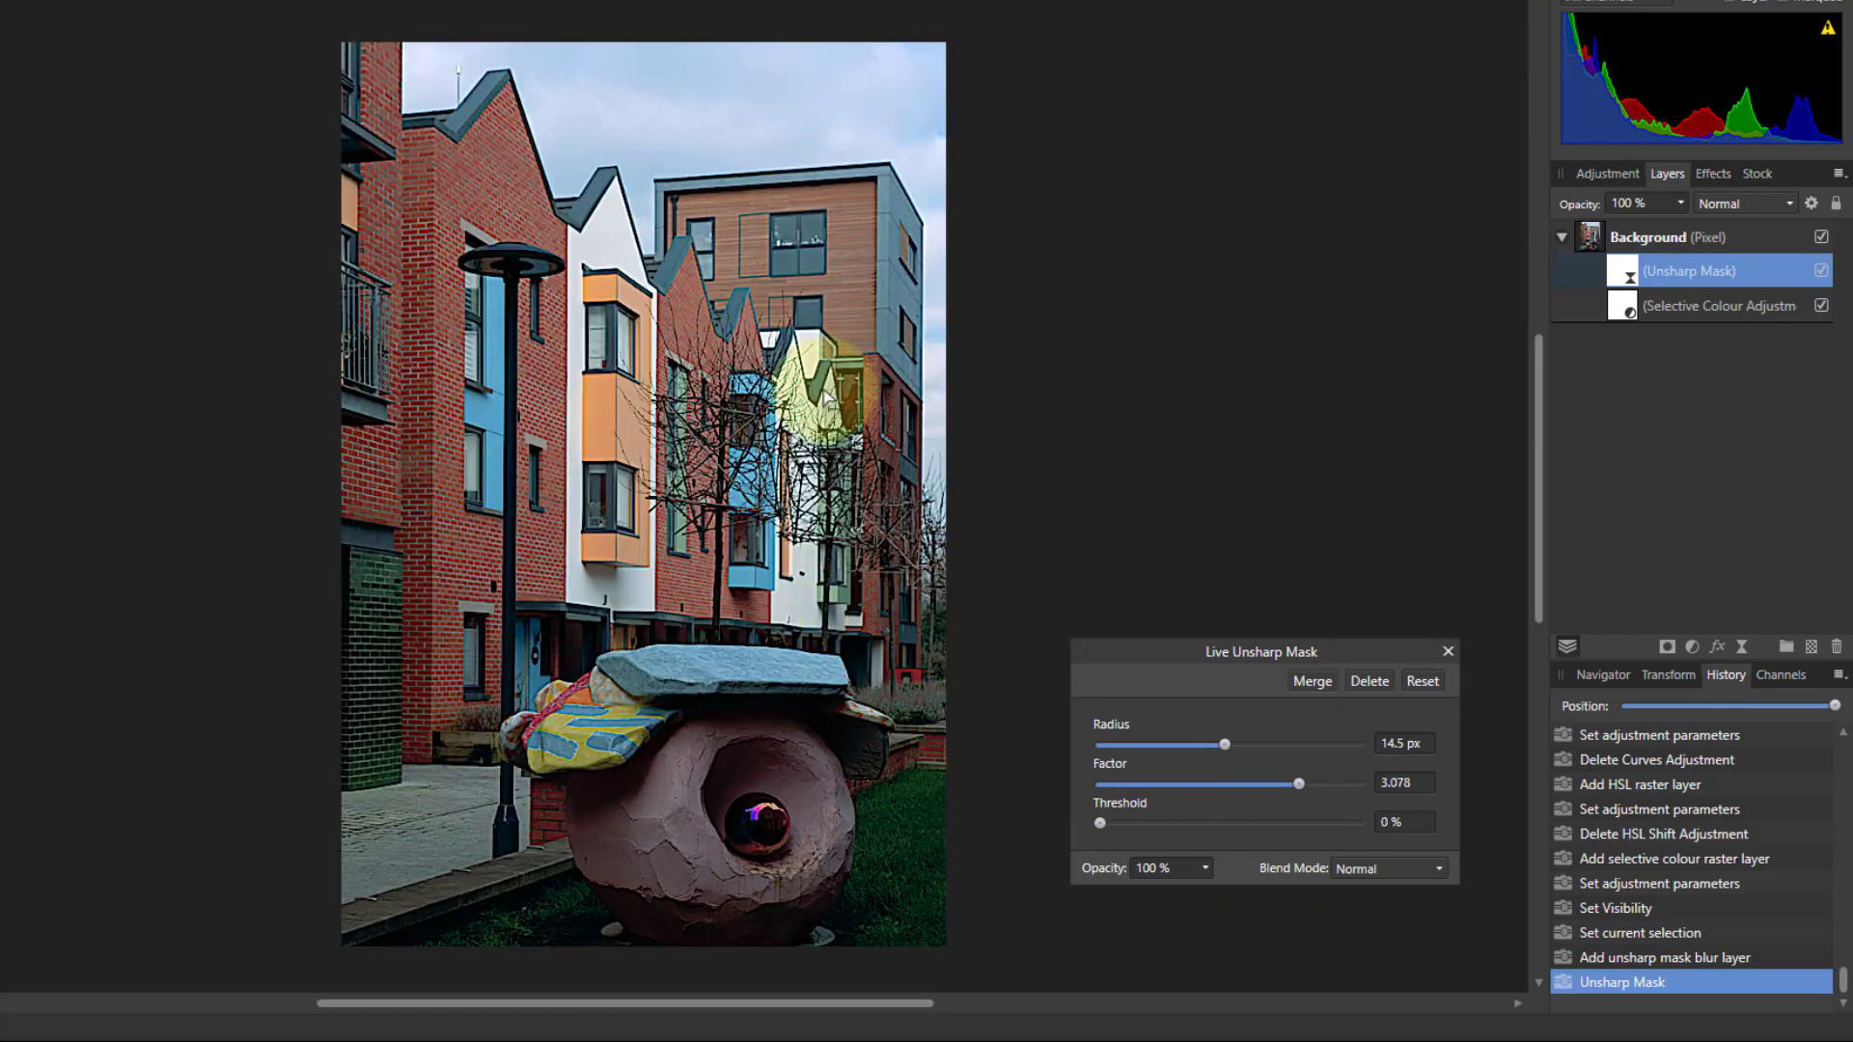
click(1822, 272)
click(1821, 271)
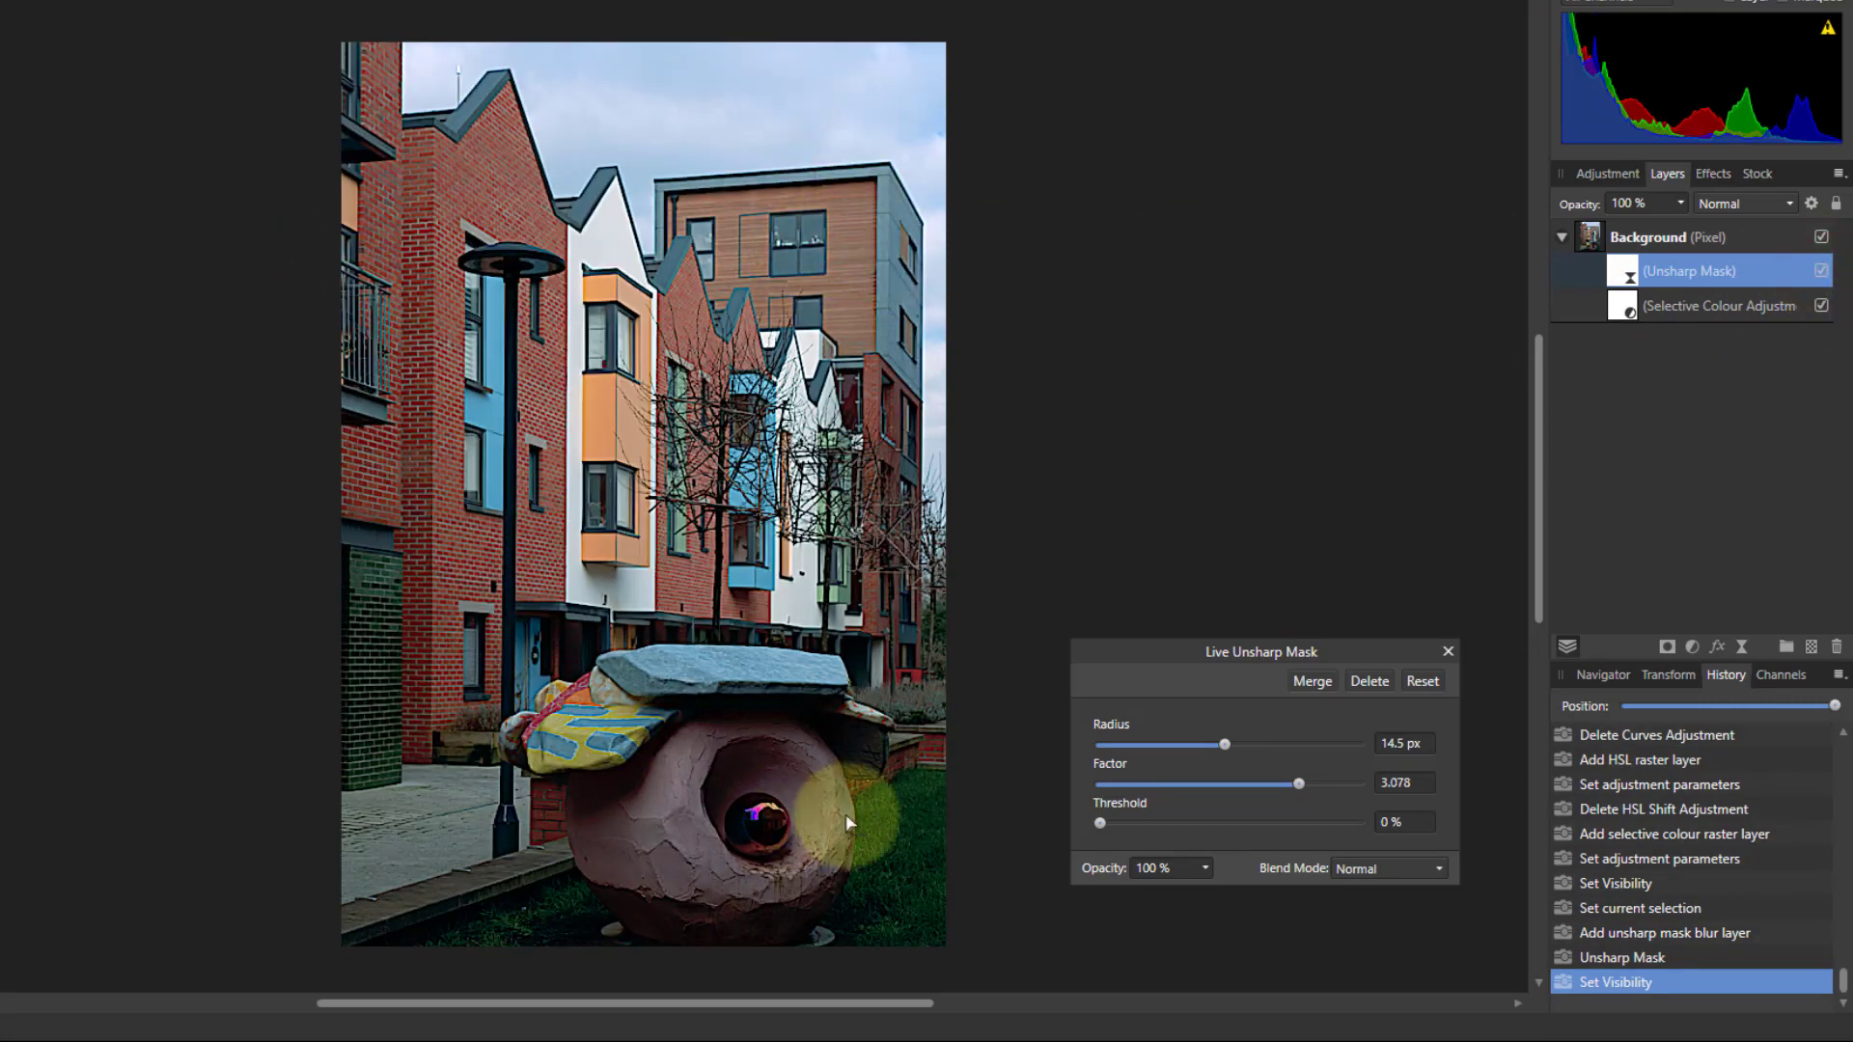
click(1447, 651)
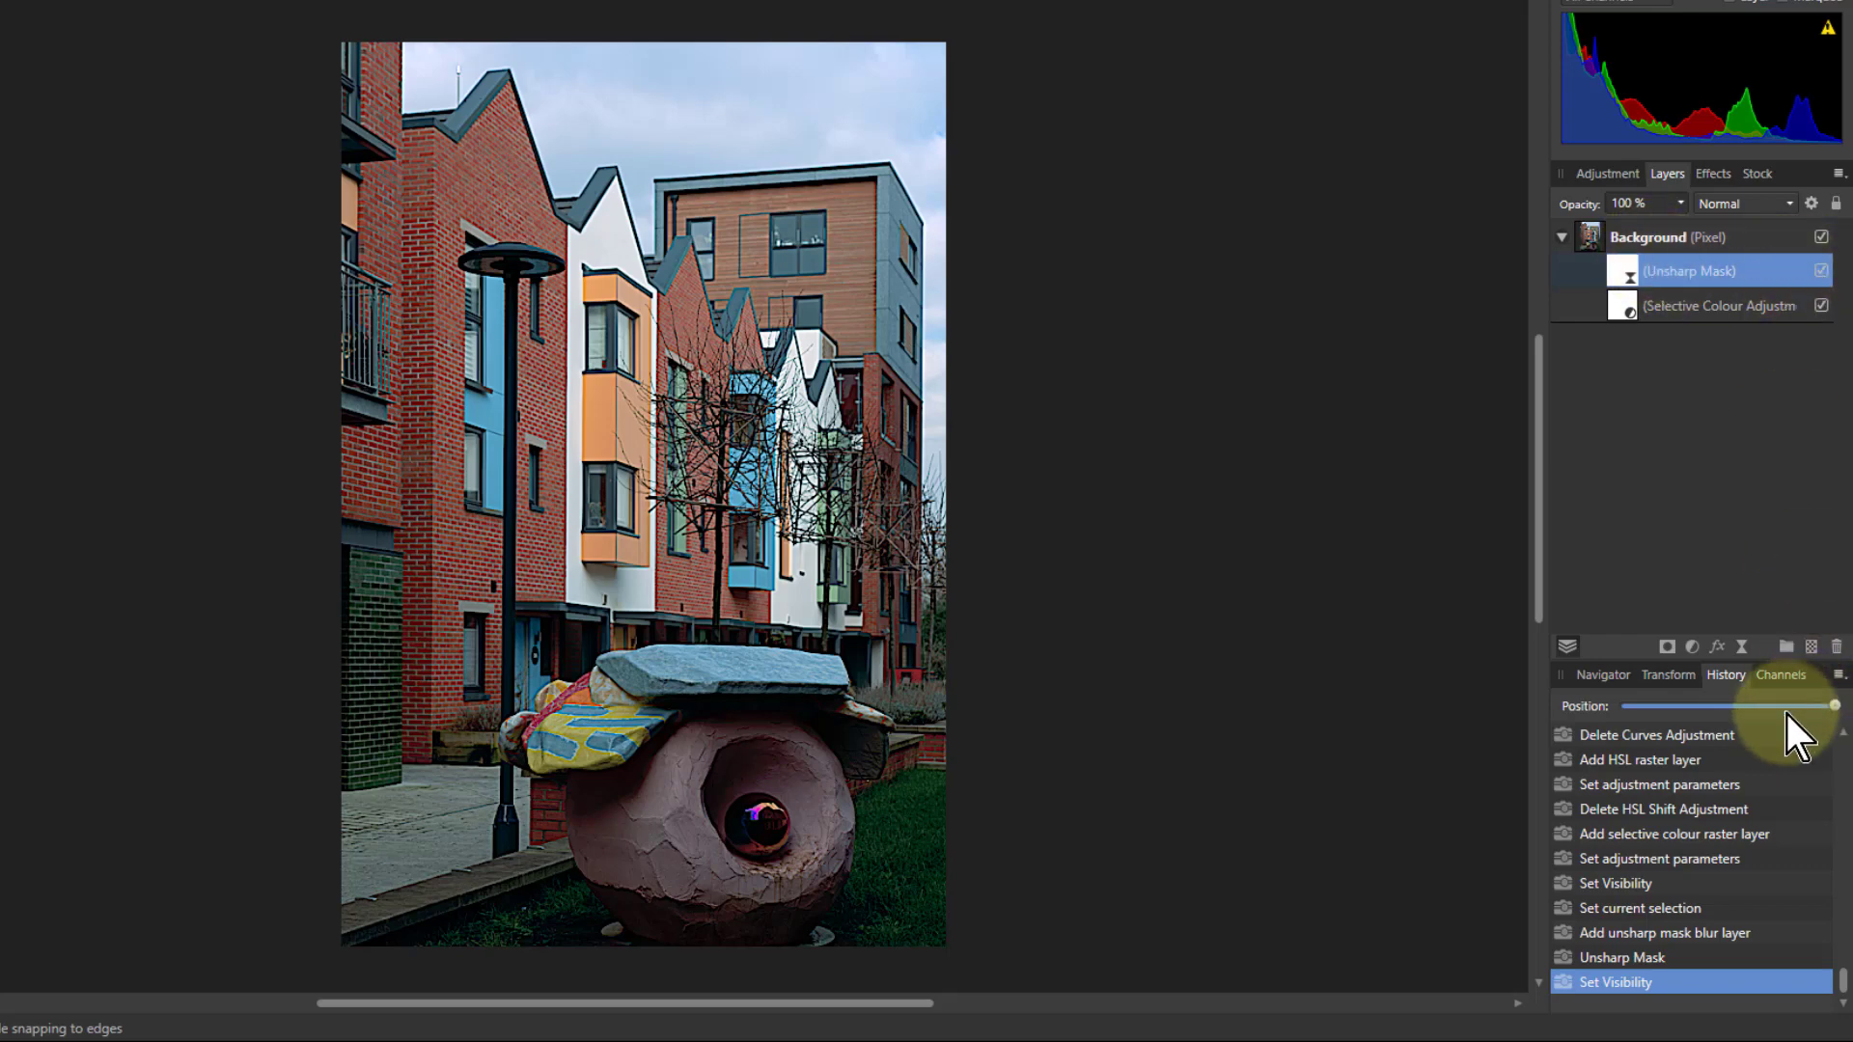
mouse_move(1819, 708)
mouse_down()
mouse_move(1417, 711)
mouse_move(1834, 709)
mouse_up()
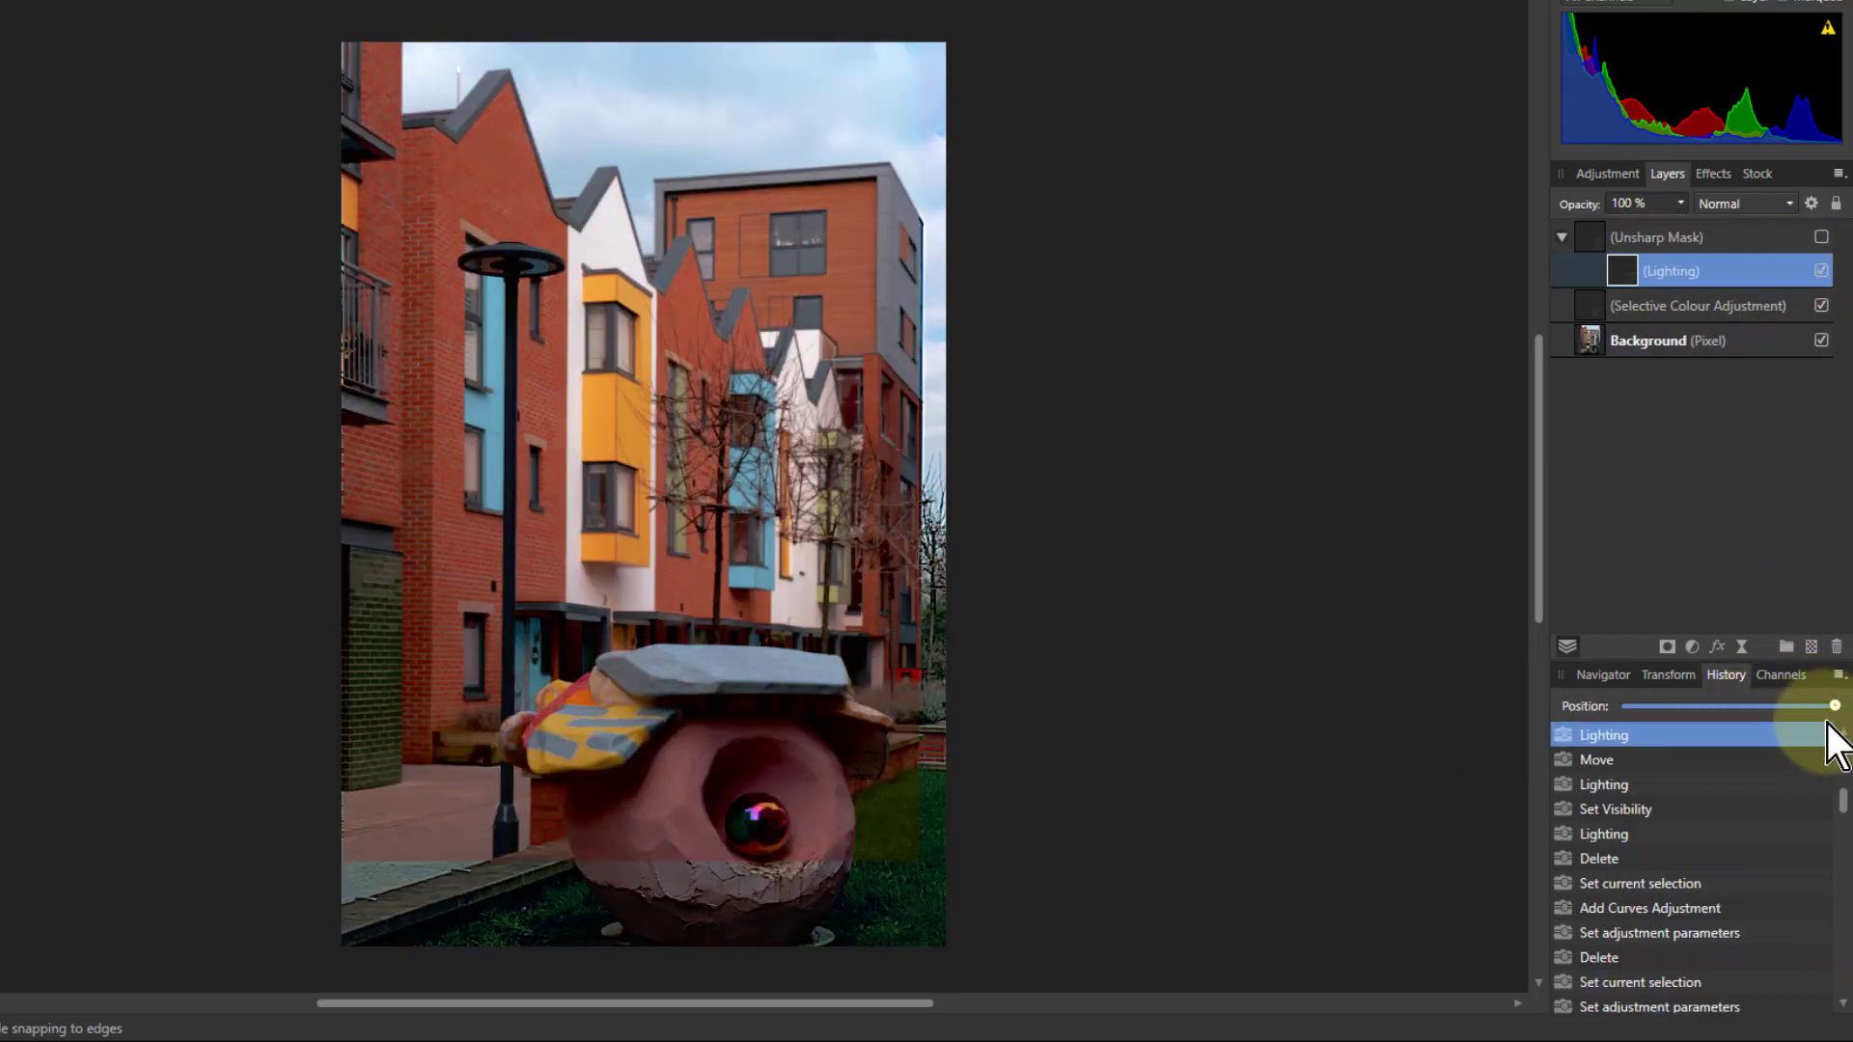